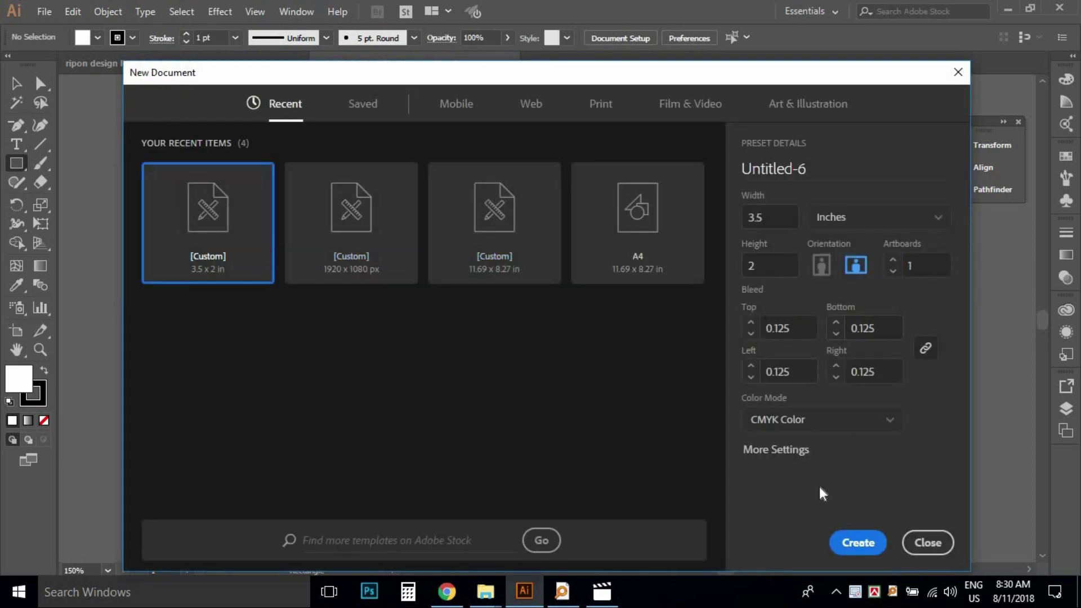
Create Untitled-6 at 3.5 × 2 in, CMYK, with 0.125 in bleed on all sides.
click(851, 545)
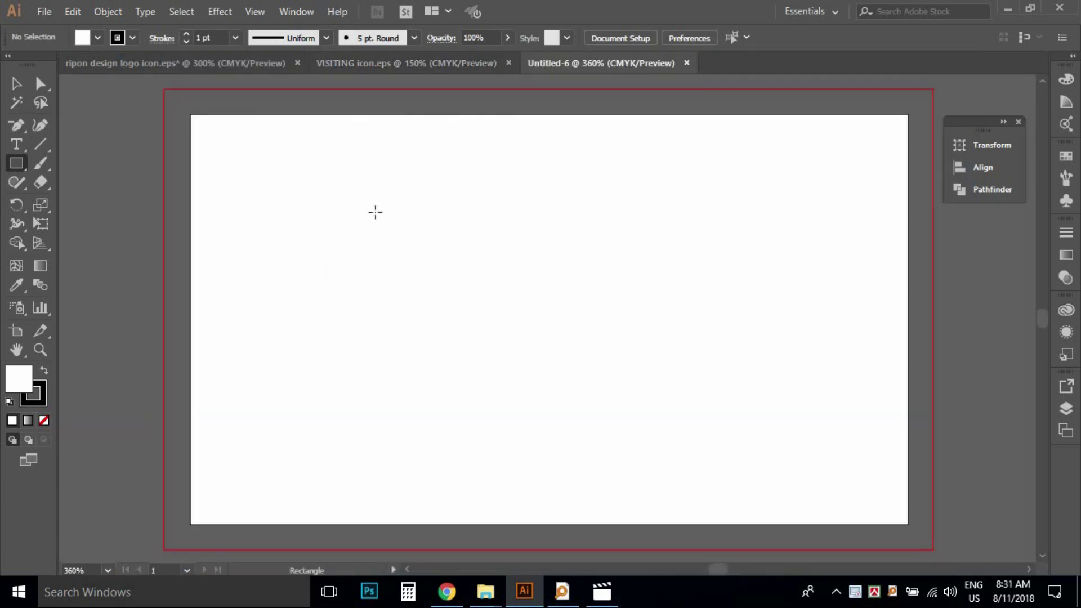
Draw a 3.25 × 1.75 in rectangle on the artboard.
drag(396, 211, 330, 232)
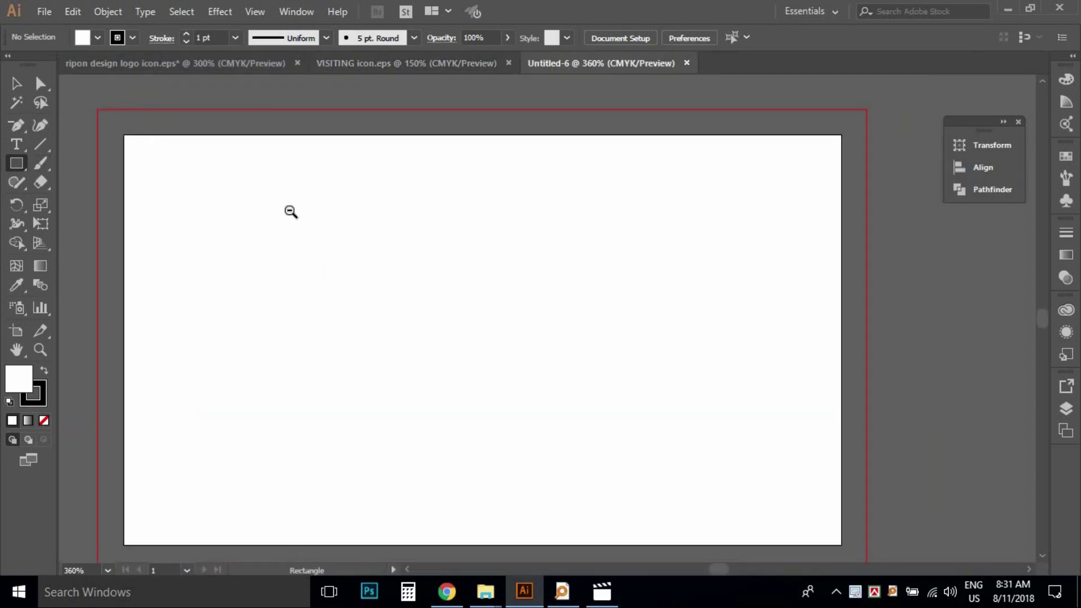
key(ctrl+minus)
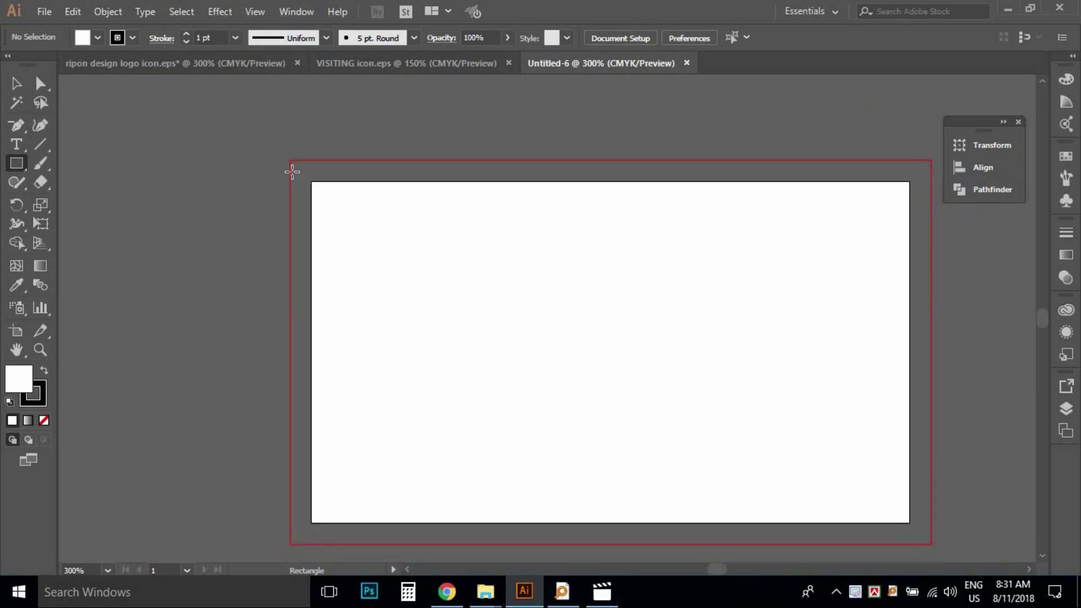
click(363, 236)
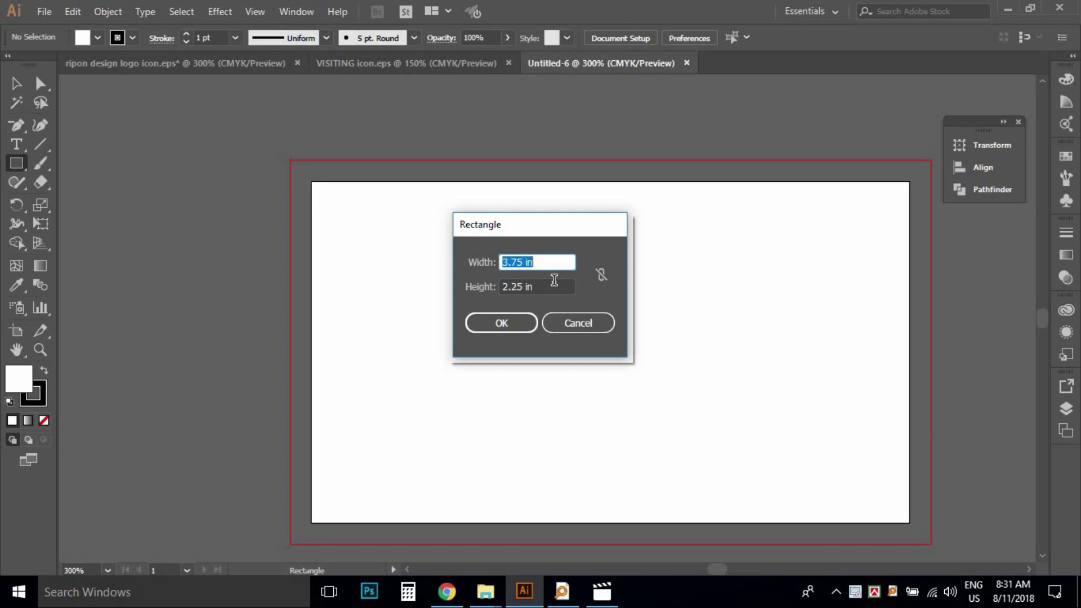
text(3.25)
key(Tab)
text(1.)
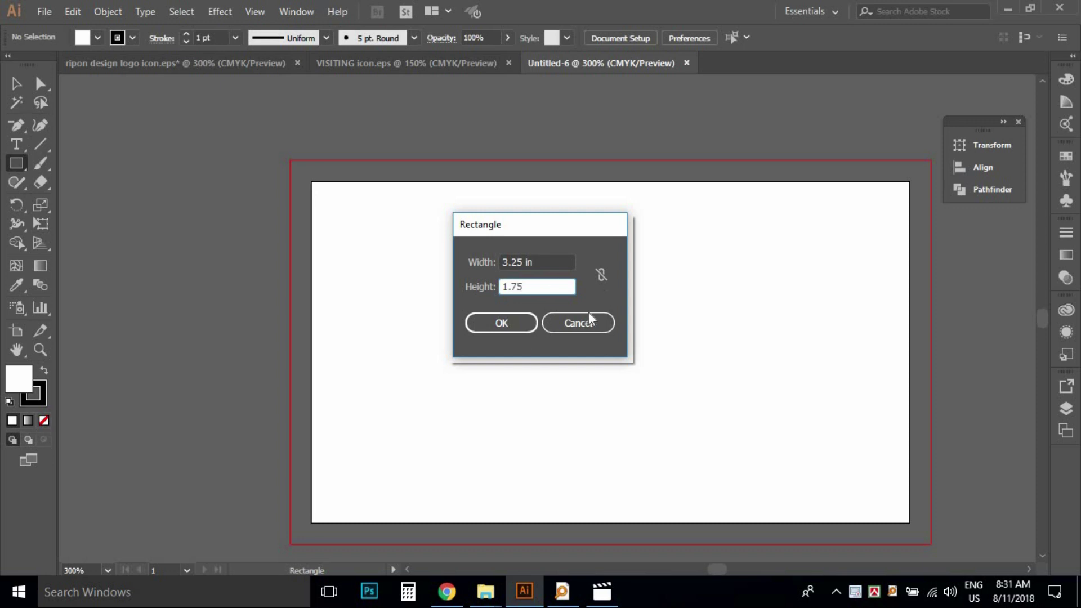
click(506, 330)
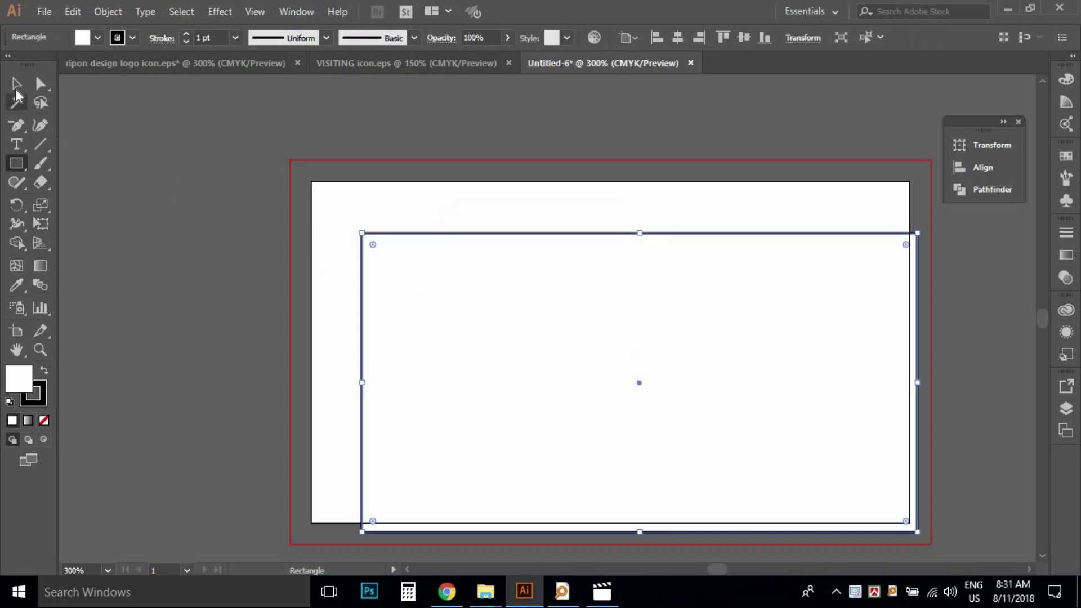
Remove the rectangle's stroke, convert it to guides, and center it horizontally and vertically.
click(16, 85)
click(97, 38)
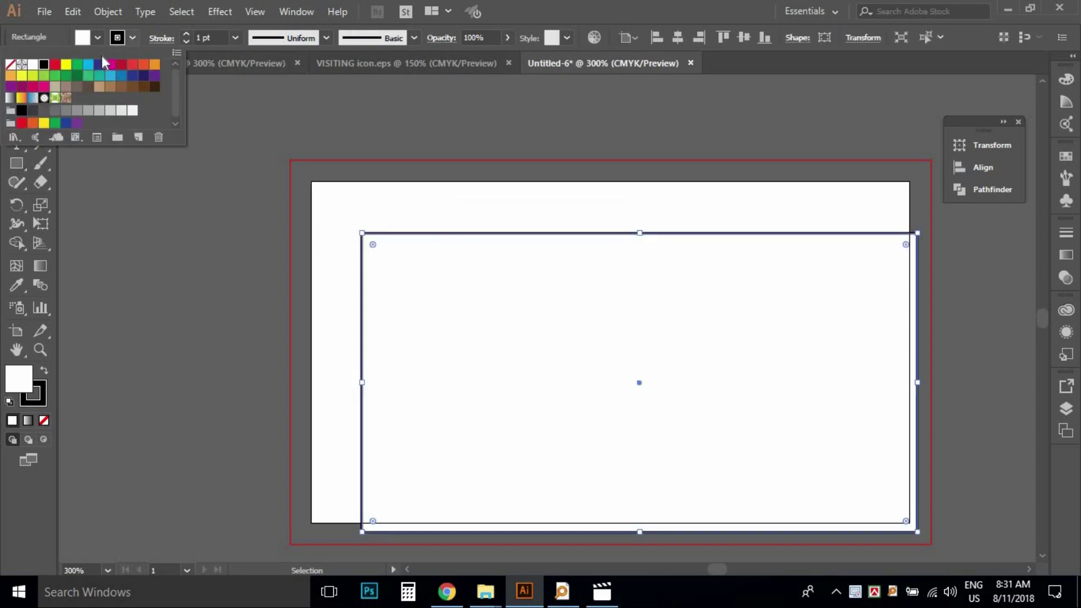
click(11, 65)
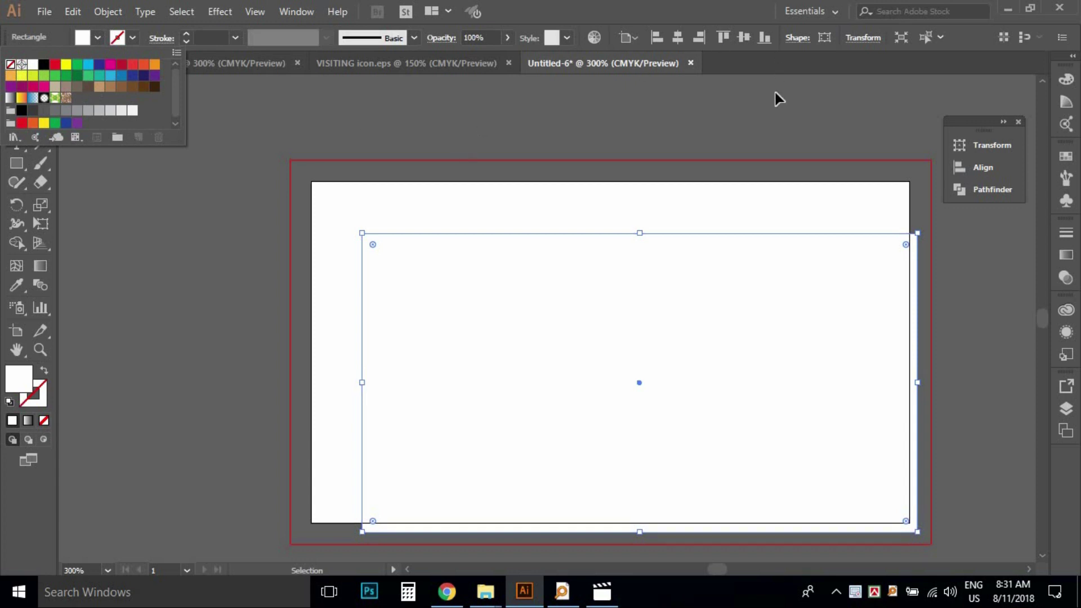
click(653, 147)
right_click(623, 270)
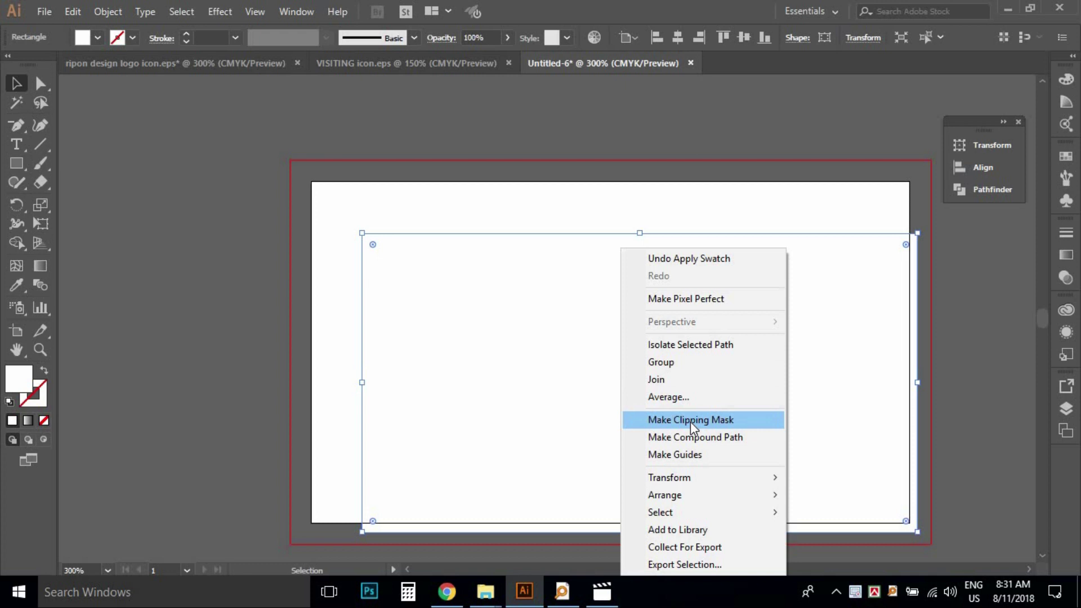
click(682, 452)
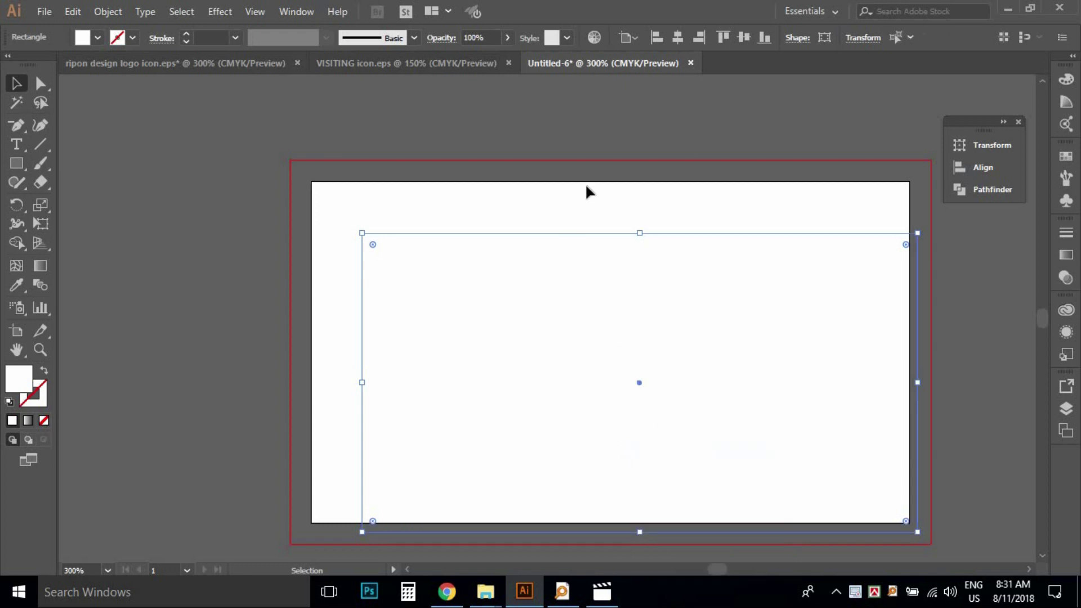
click(676, 38)
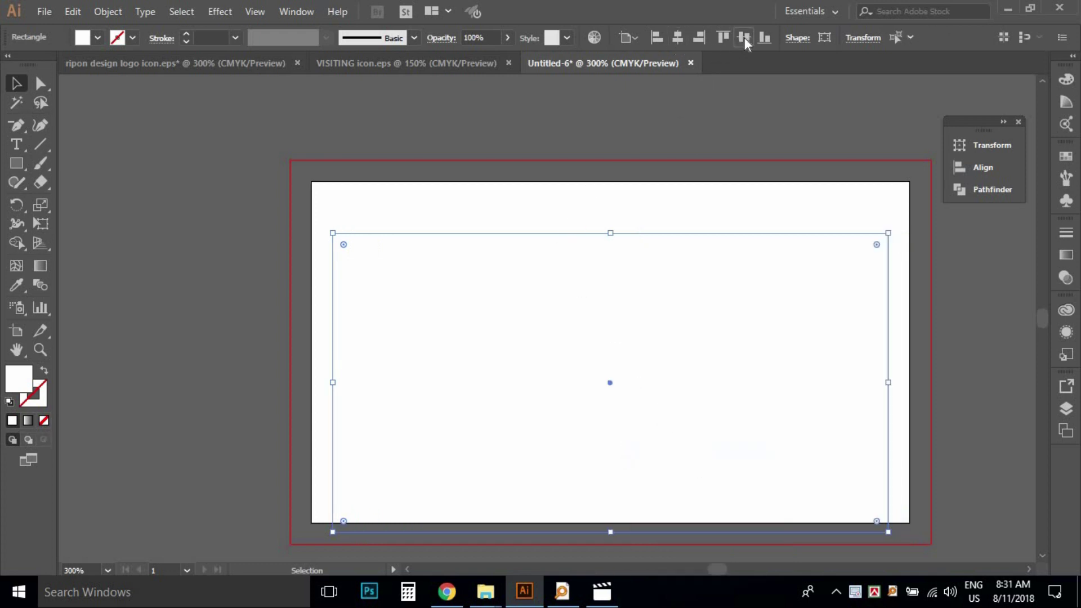
click(744, 37)
click(628, 180)
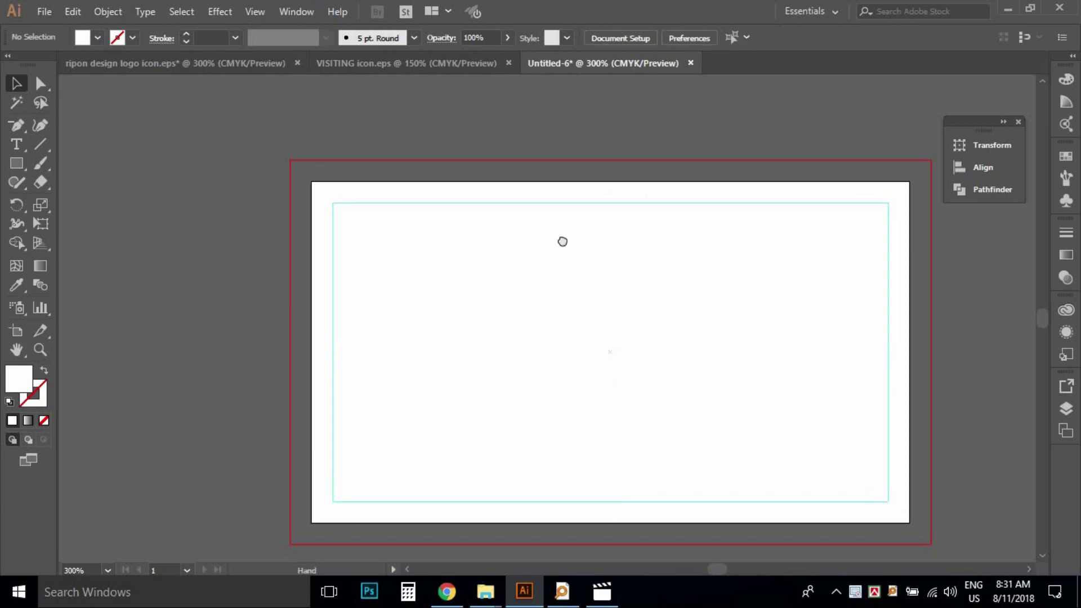
Draw a rectangle covering the entire bleed area and send it behind everything.
drag(563, 241, 459, 197)
key(m)
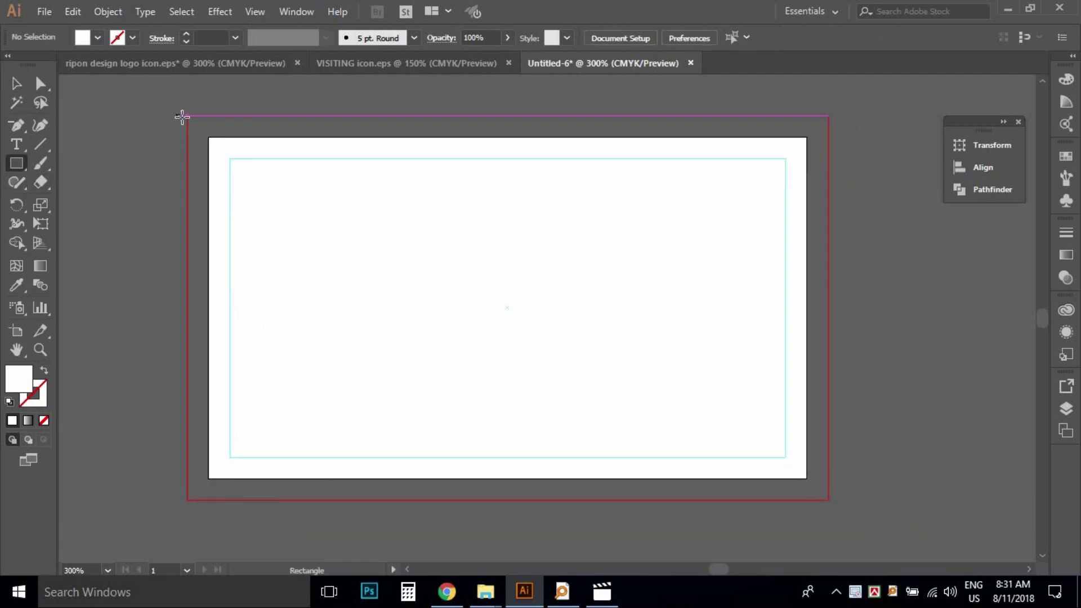
drag(187, 116, 828, 498)
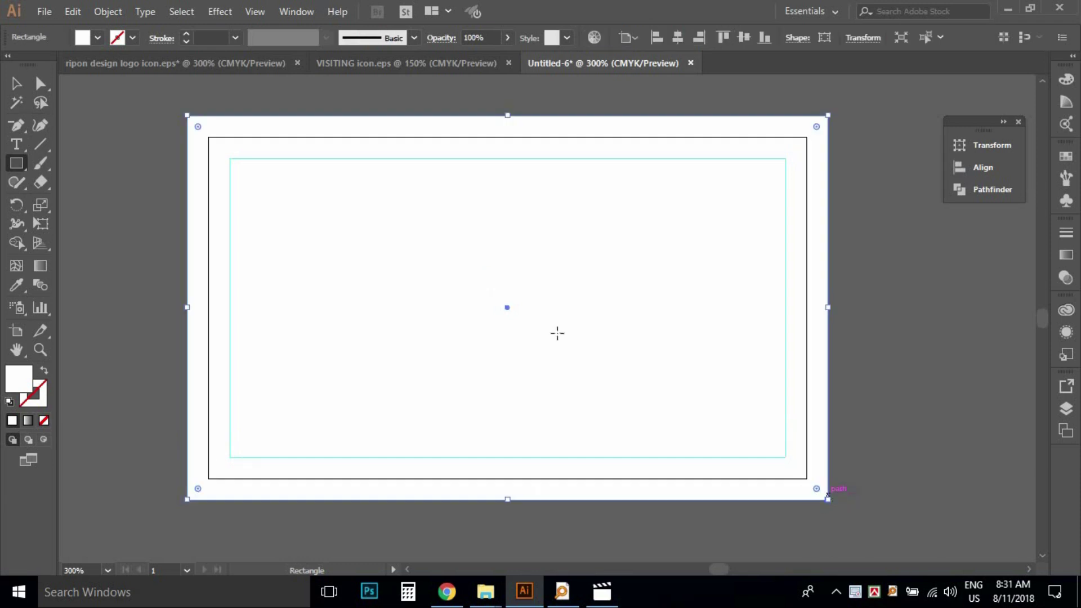
right_click(826, 272)
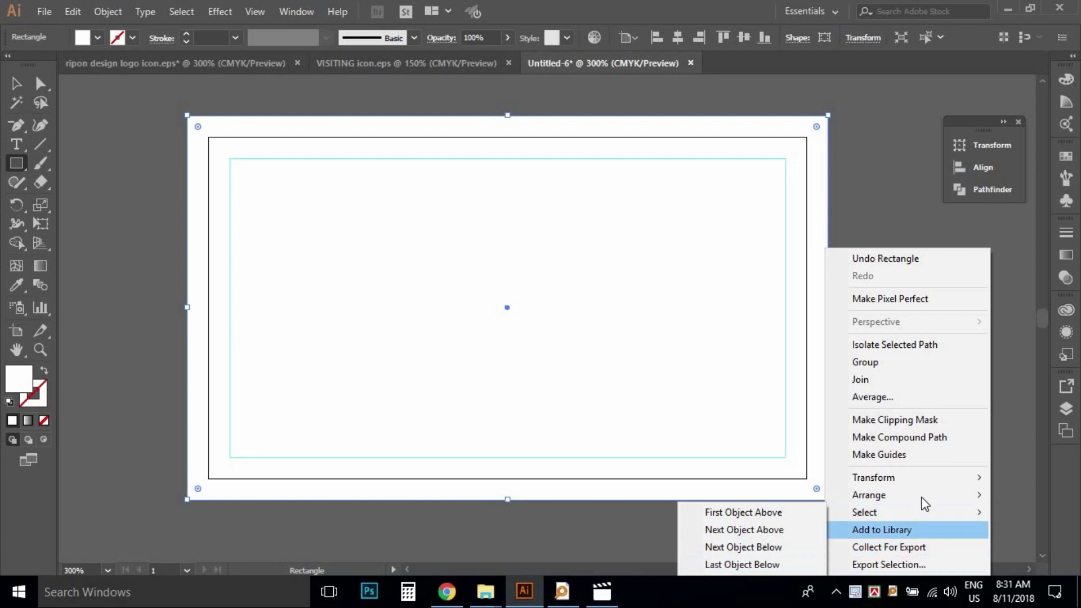
mouse_move(870, 495)
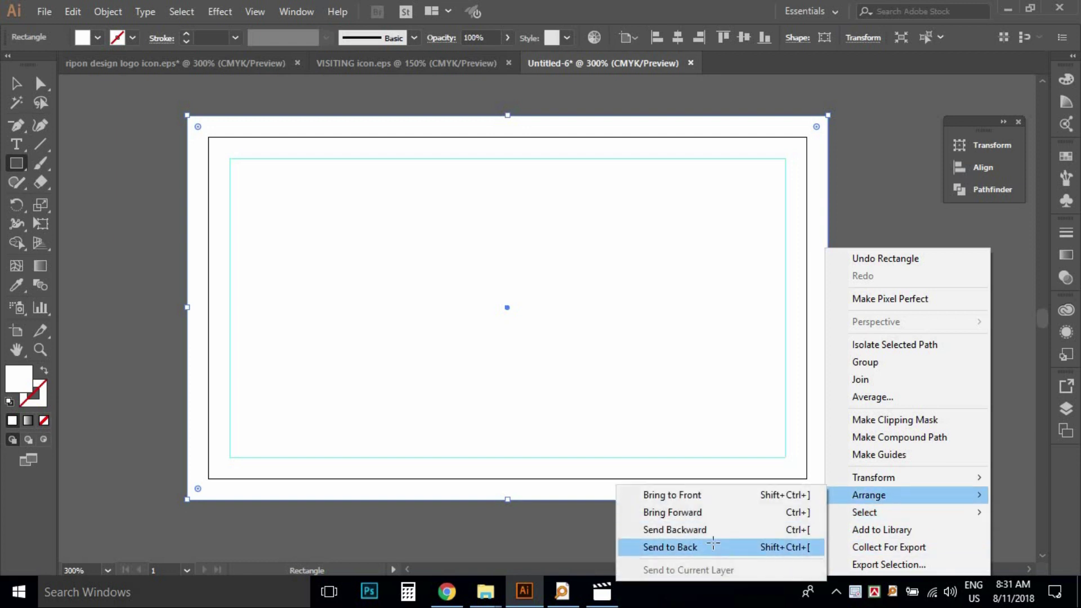
click(714, 544)
click(15, 83)
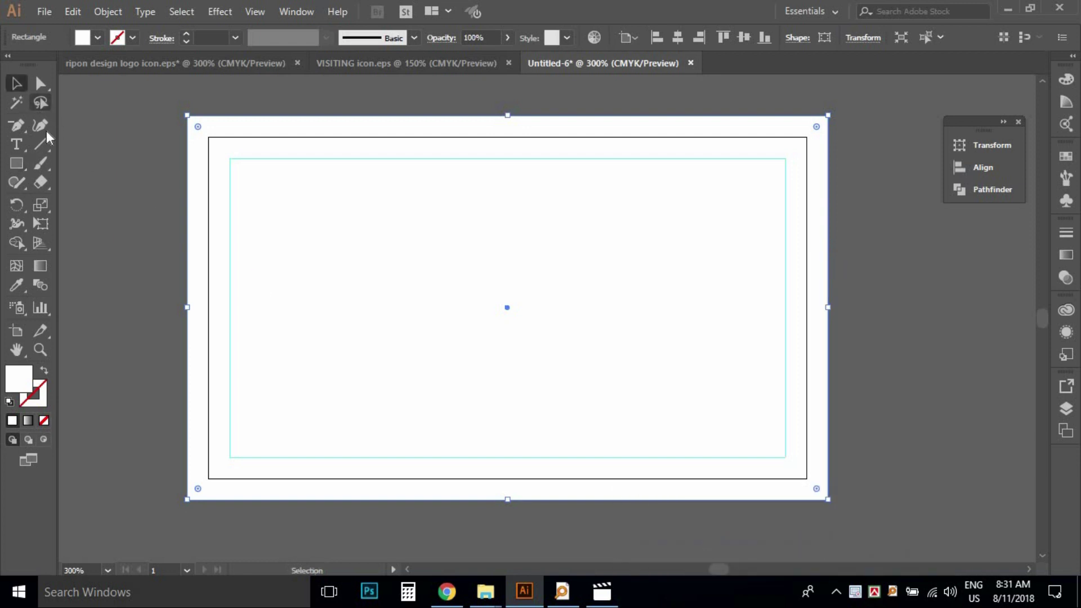
mouse_move(428, 259)
mouse_down()
mouse_move(347, 260)
mouse_move(372, 280)
mouse_up()
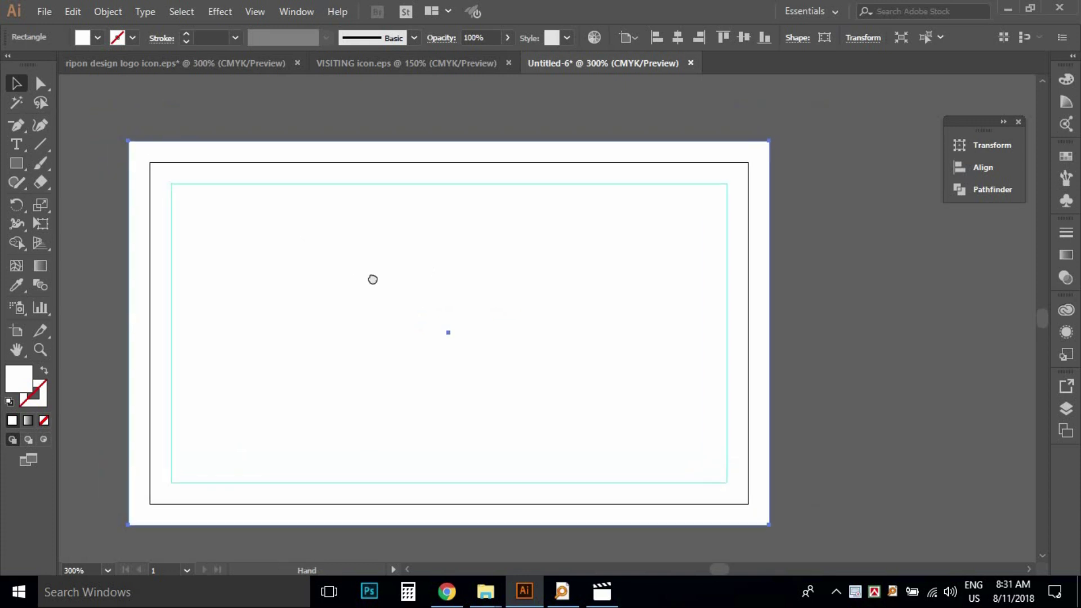
click(17, 163)
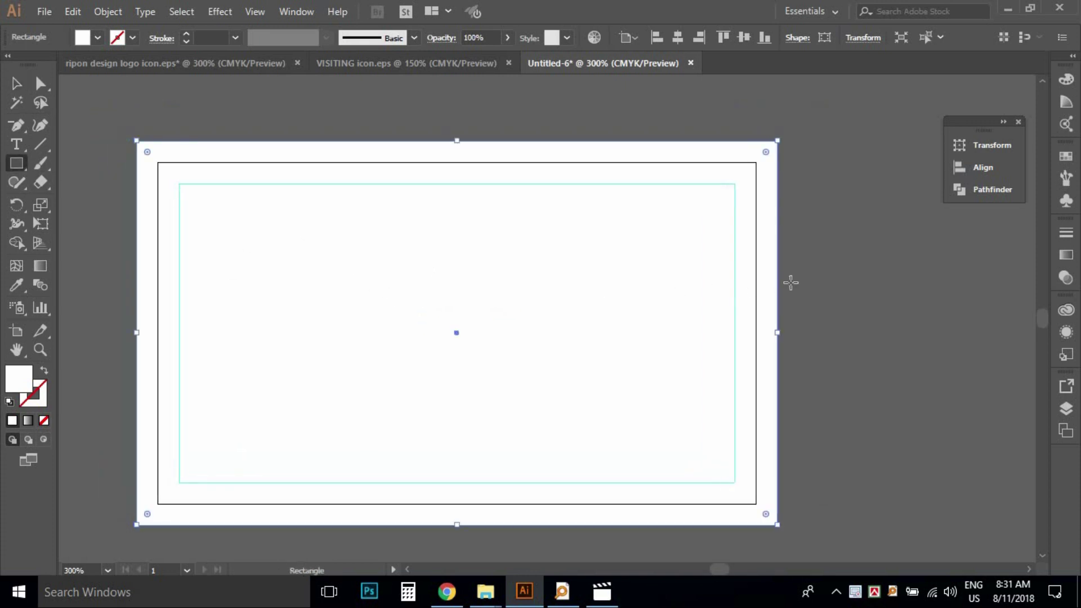
drag(650, 363, 650, 350)
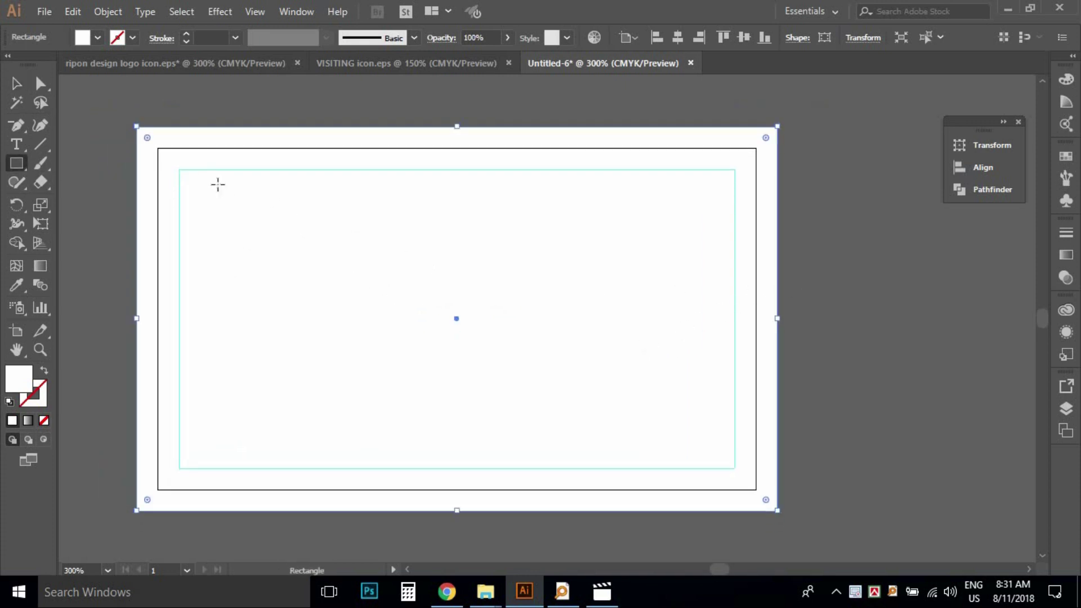
click(107, 11)
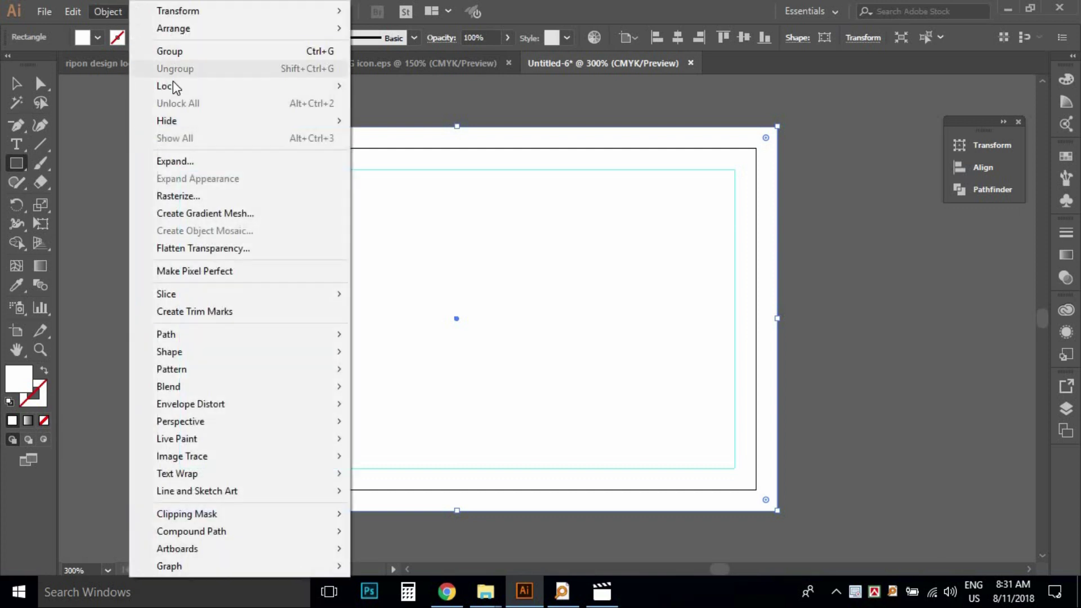
Lock the background and draw a thin green bar at the card's top-left edge.
mouse_move(165, 85)
click(447, 84)
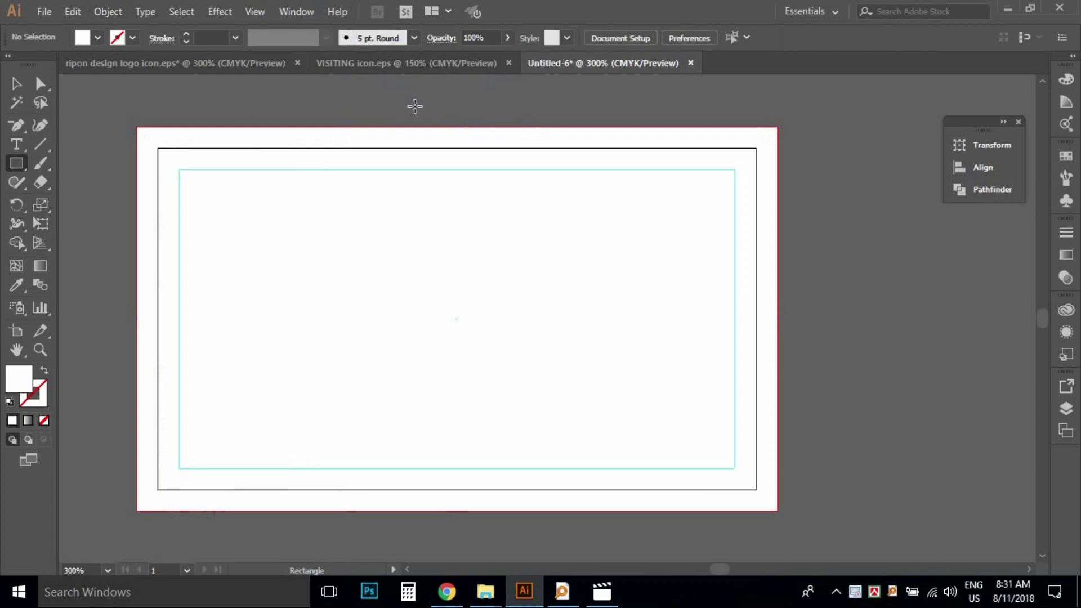
mouse_move(137, 129)
mouse_down()
mouse_move(326, 147)
mouse_move(278, 147)
mouse_up()
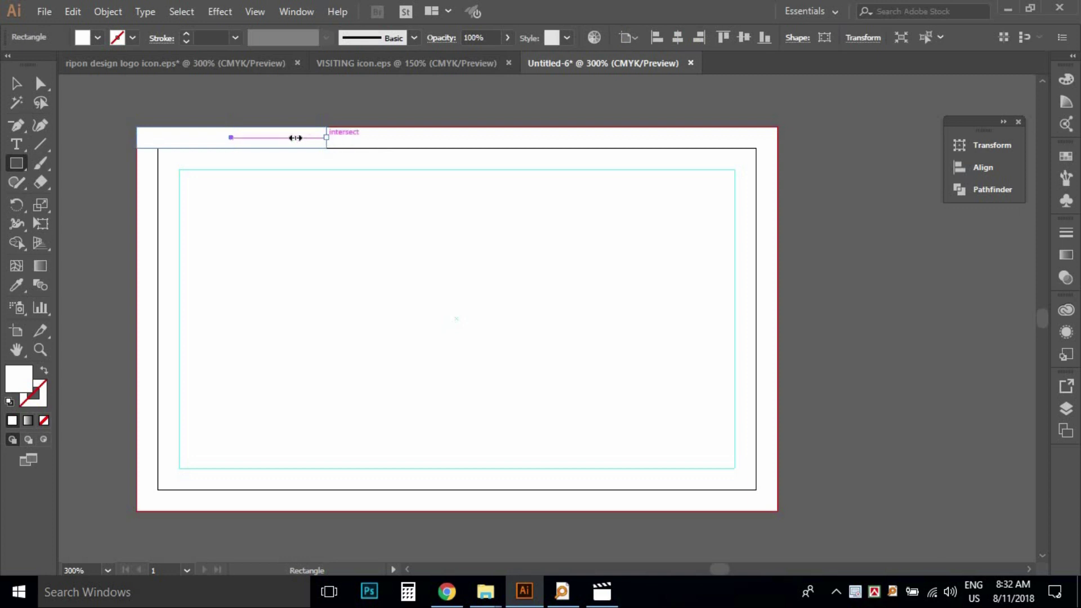
click(97, 38)
click(77, 65)
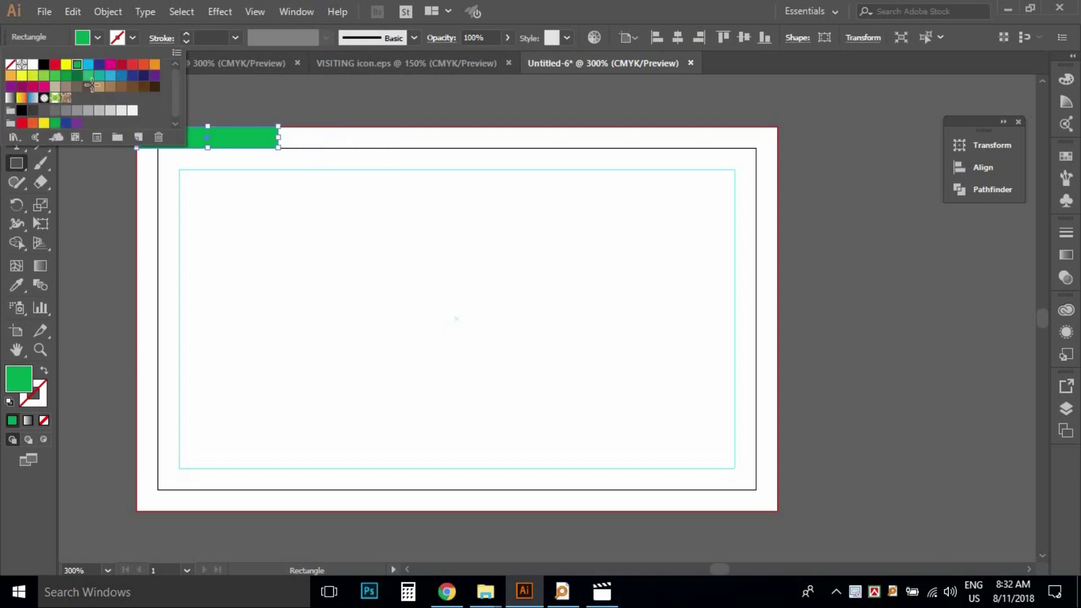
key(Escape)
Duplicate the green bar rightward into four bars and recolour the second one orange-red.
key(v)
drag(193, 137, 336, 137)
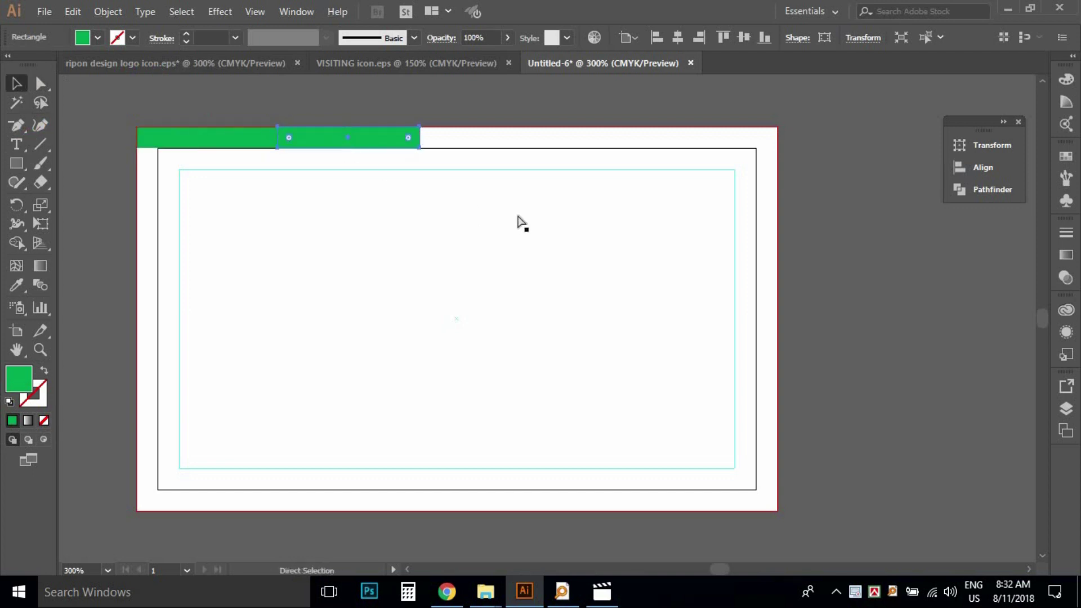
key(ctrl+d)
key(ctrl+d)
click(323, 141)
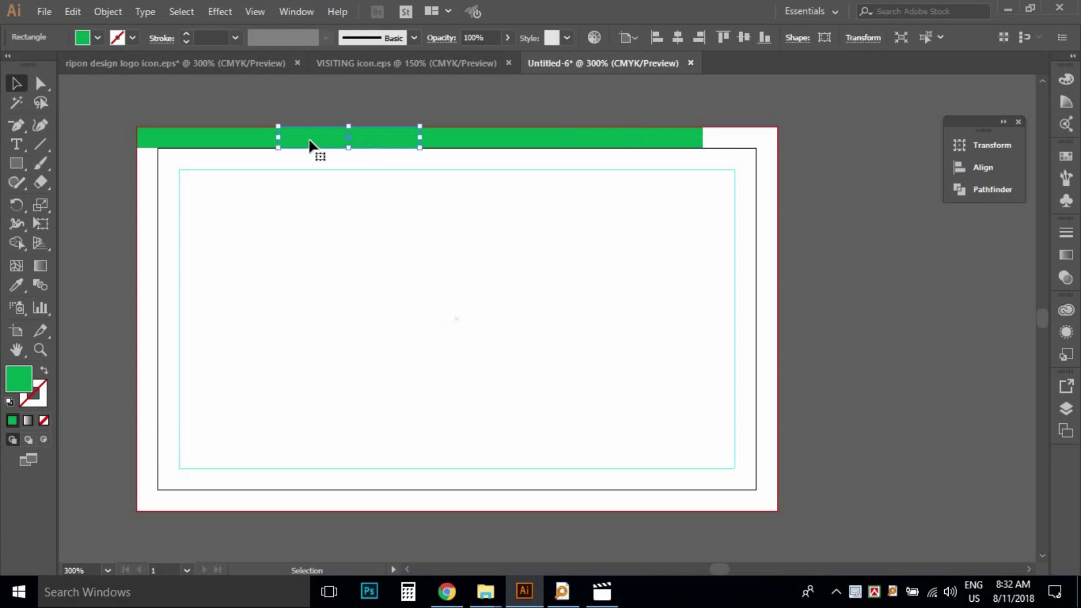
click(97, 37)
click(144, 66)
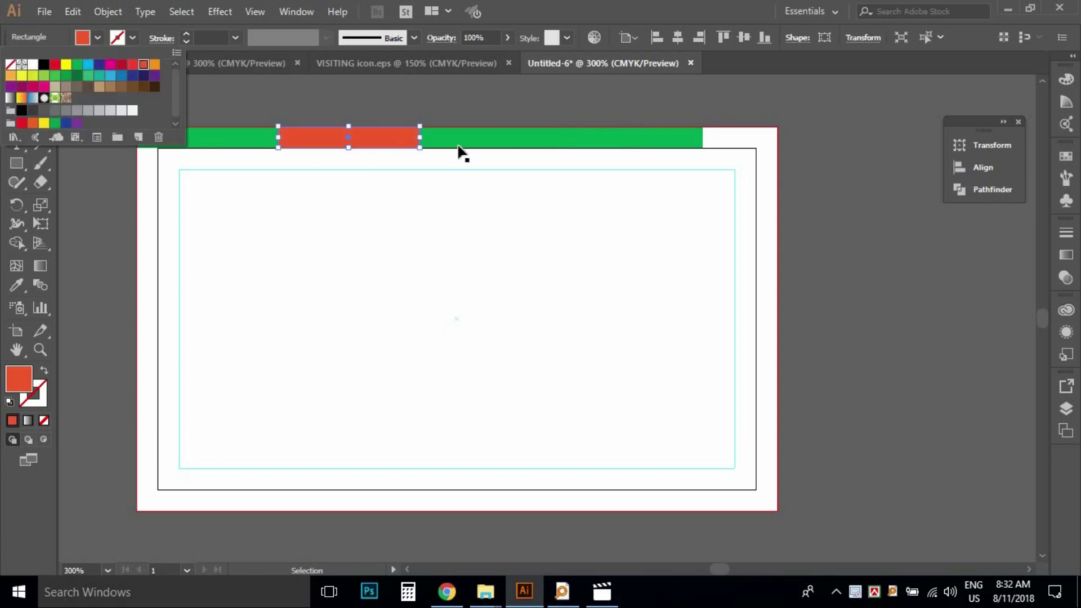
click(98, 38)
Make the second stripe section dark blue.
click(112, 78)
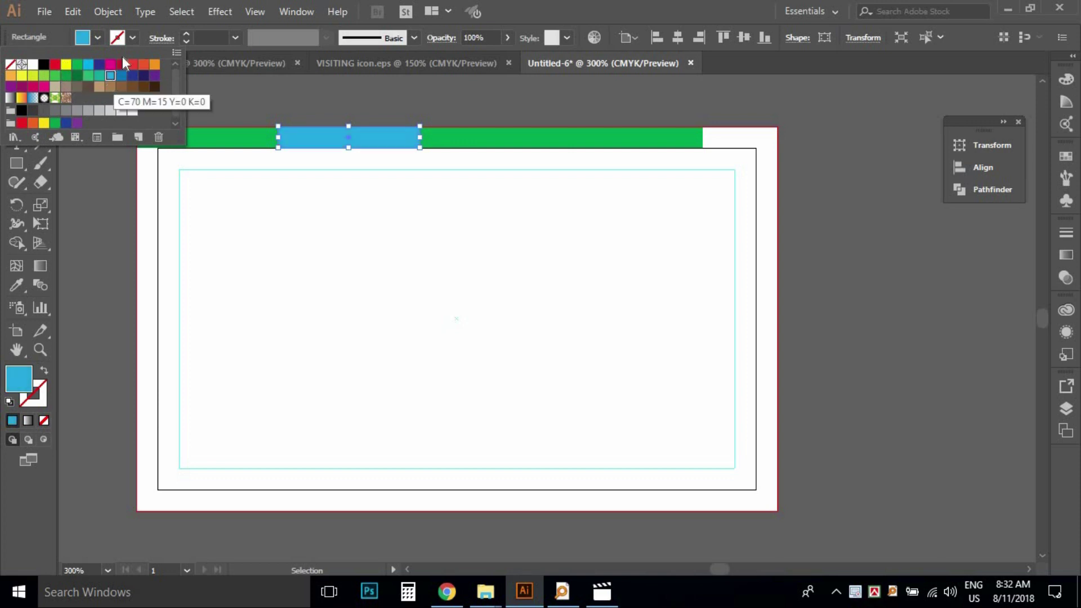
click(495, 138)
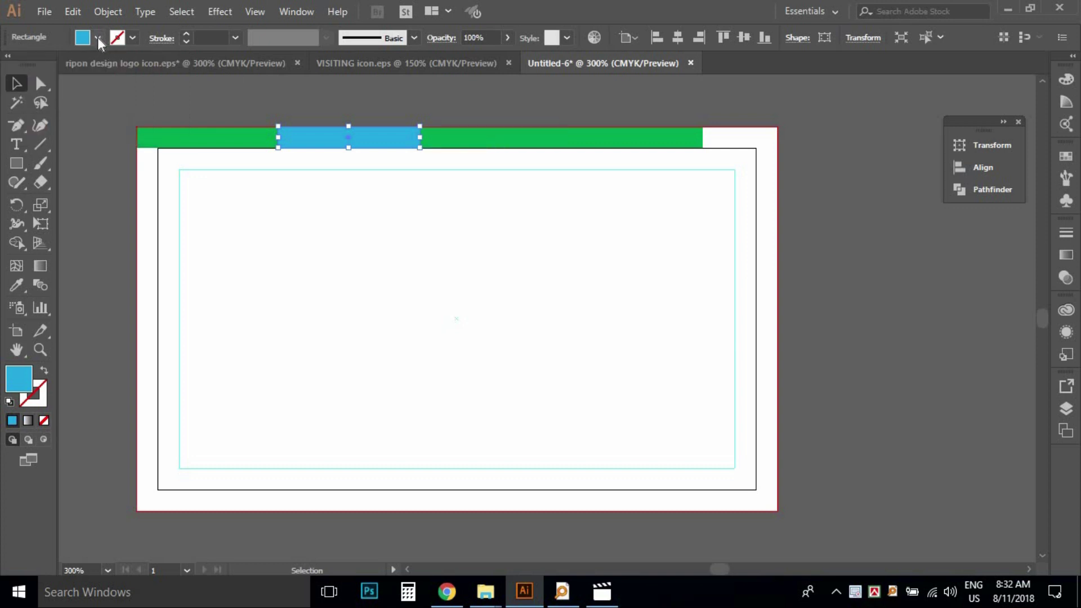
click(99, 38)
click(105, 70)
click(506, 147)
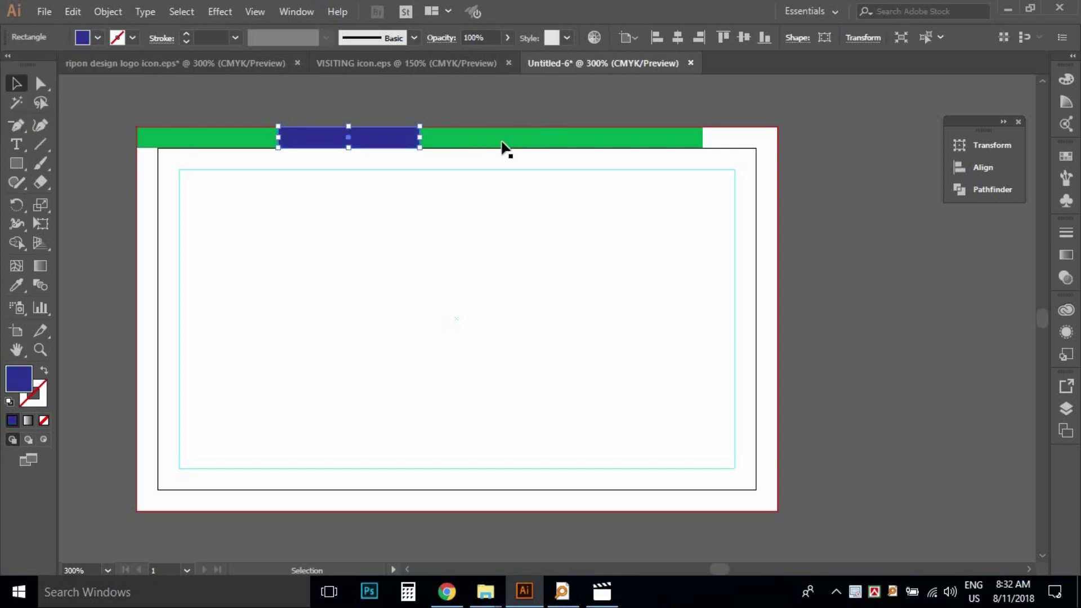
Make the third stripe section yellow.
click(486, 141)
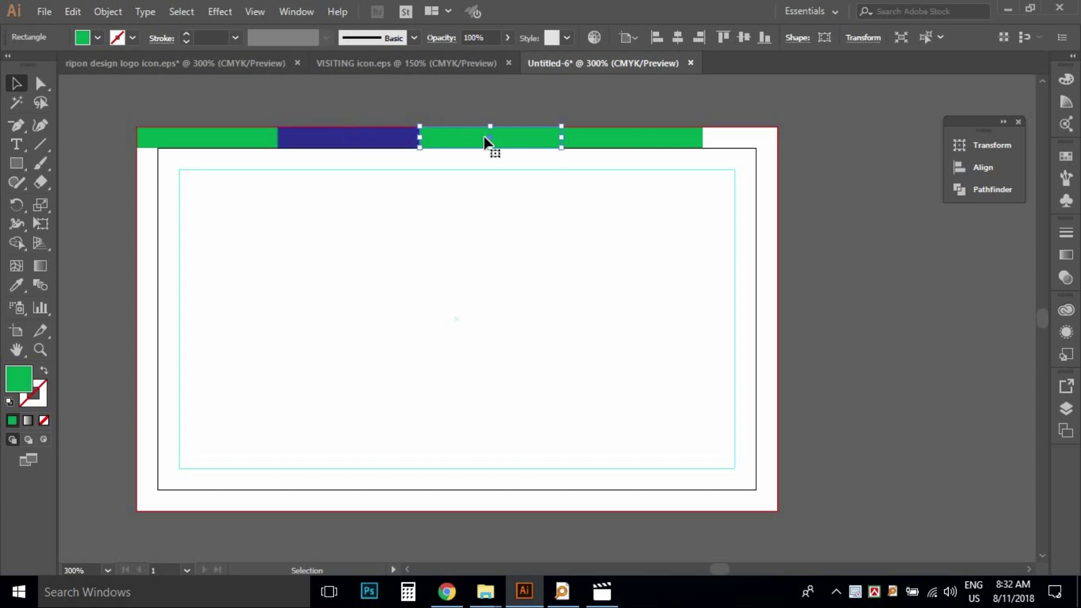
click(97, 39)
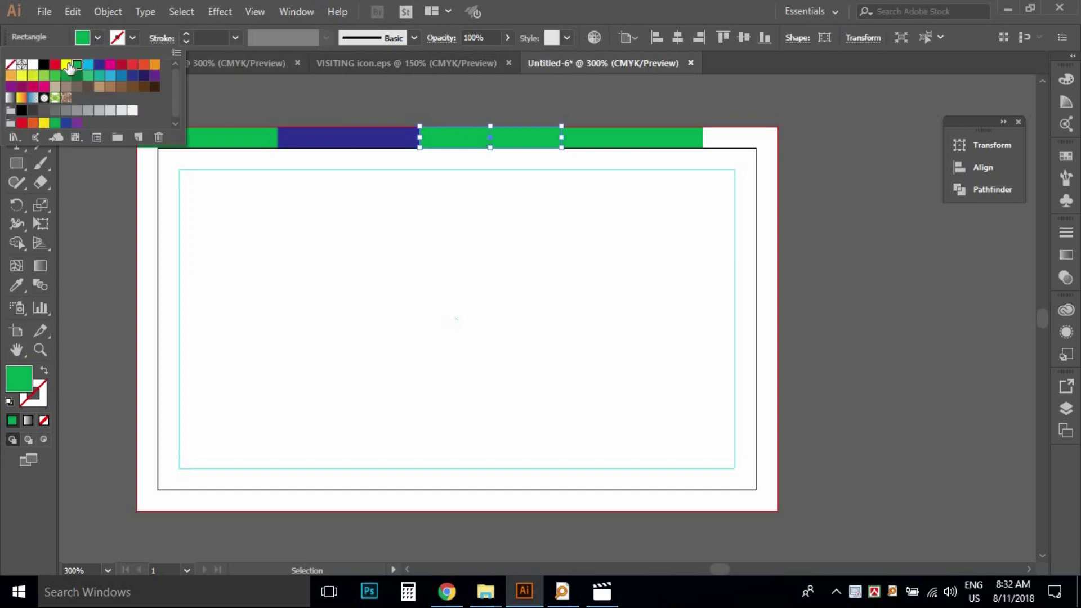
click(67, 65)
click(601, 138)
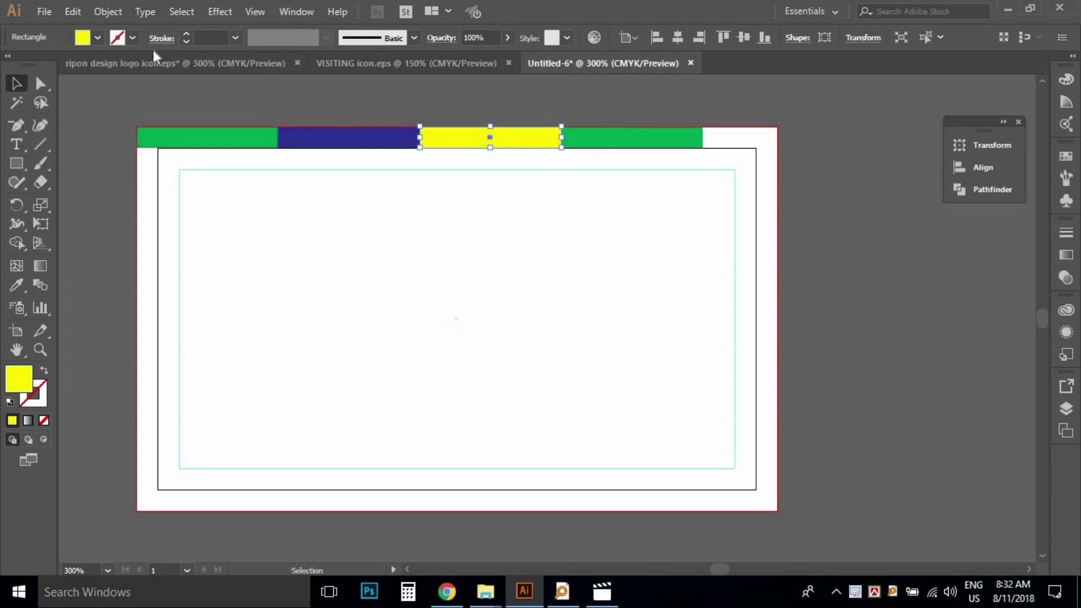
click(98, 38)
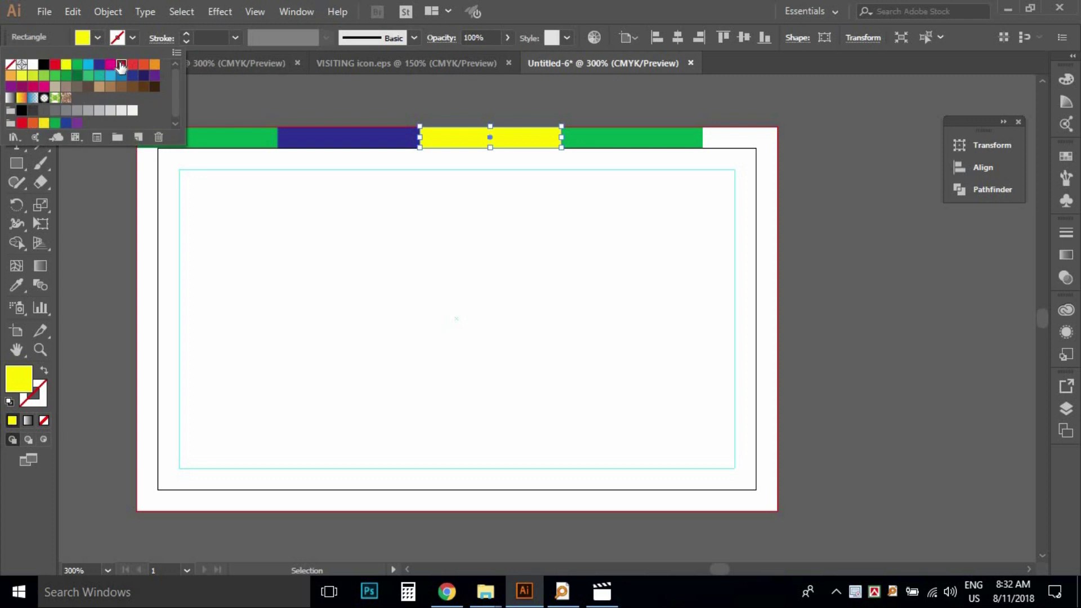
click(121, 66)
click(603, 143)
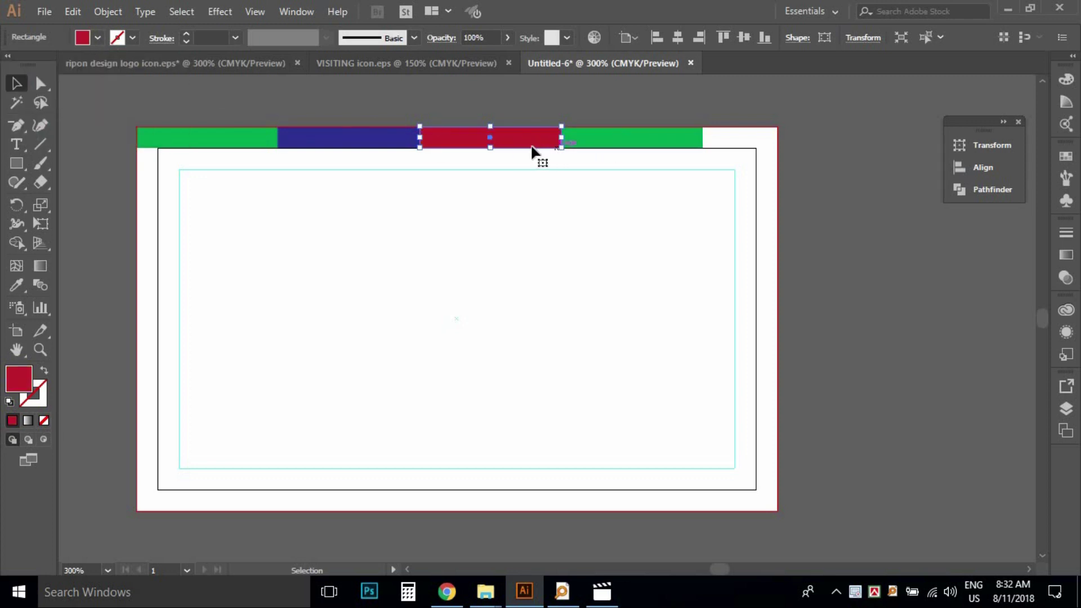
click(98, 37)
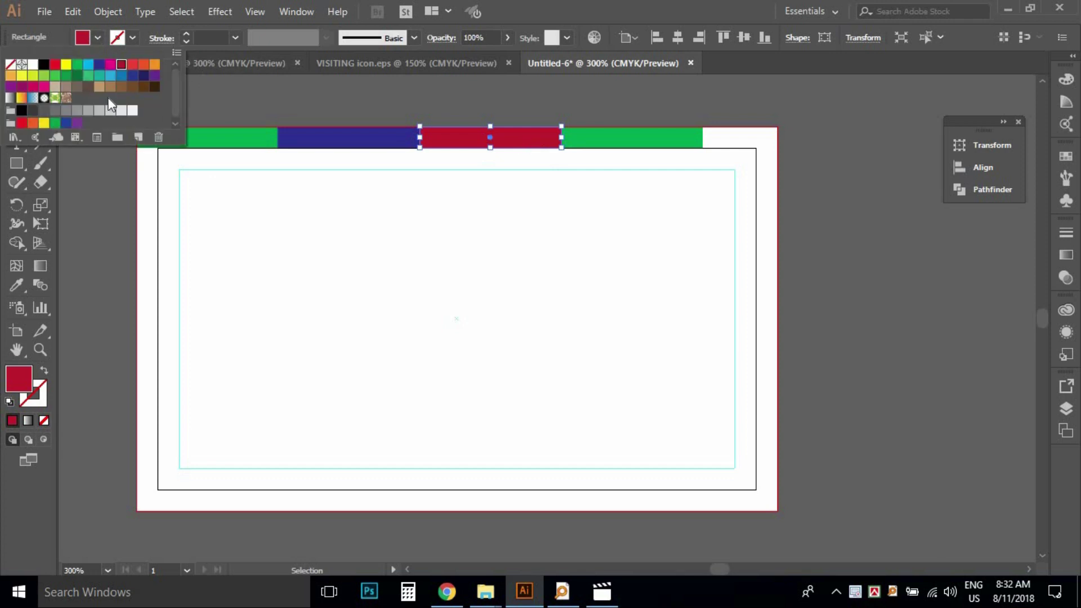
click(65, 64)
click(608, 144)
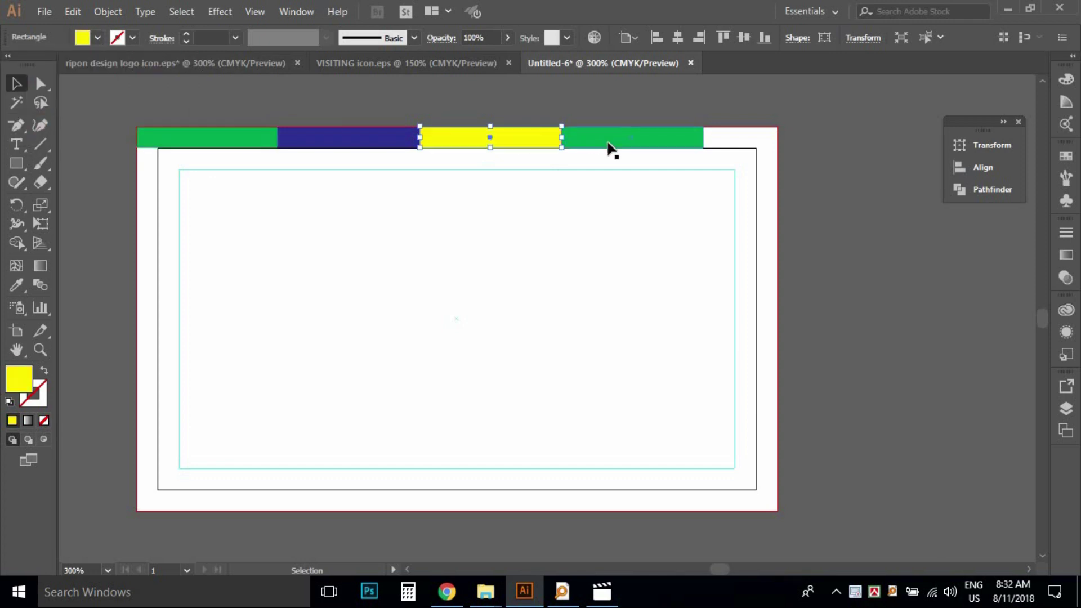
Make the last stripe section magenta and select everything on the artboard.
click(609, 143)
click(97, 37)
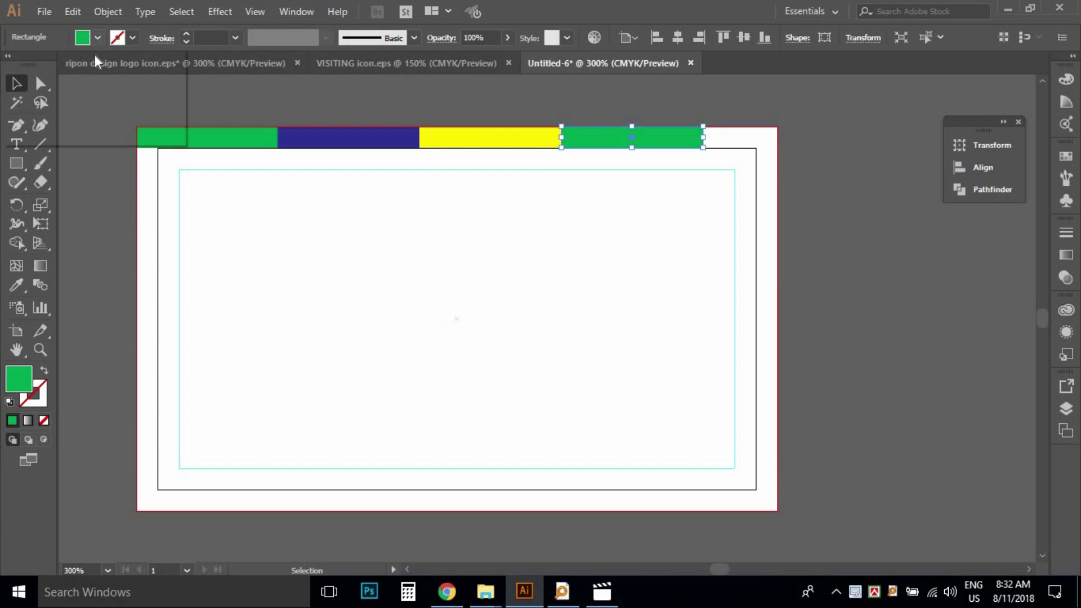
click(111, 65)
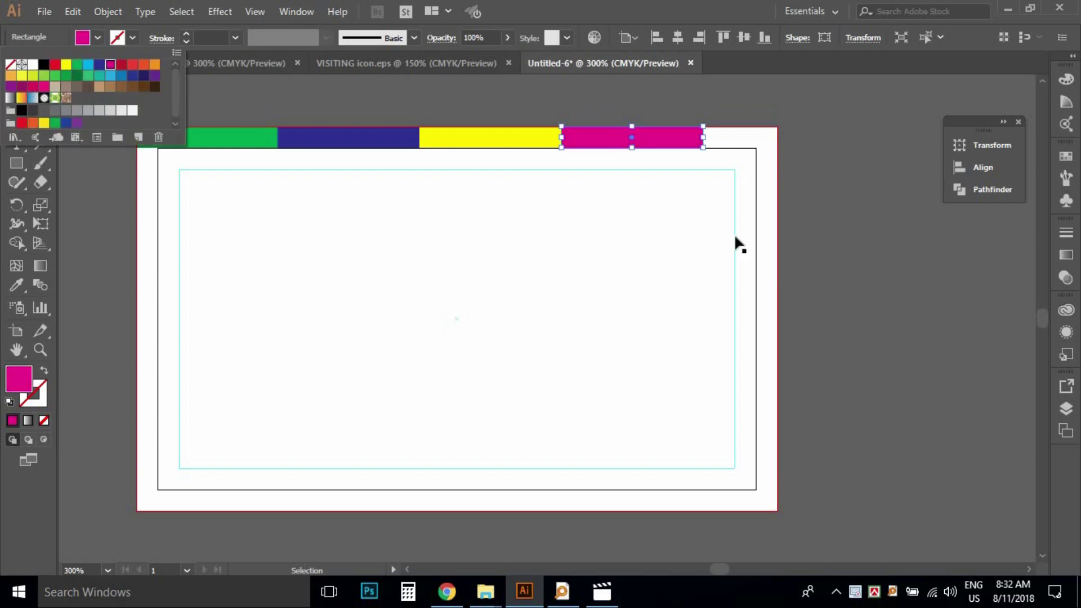
click(797, 251)
key(ctrl+a)
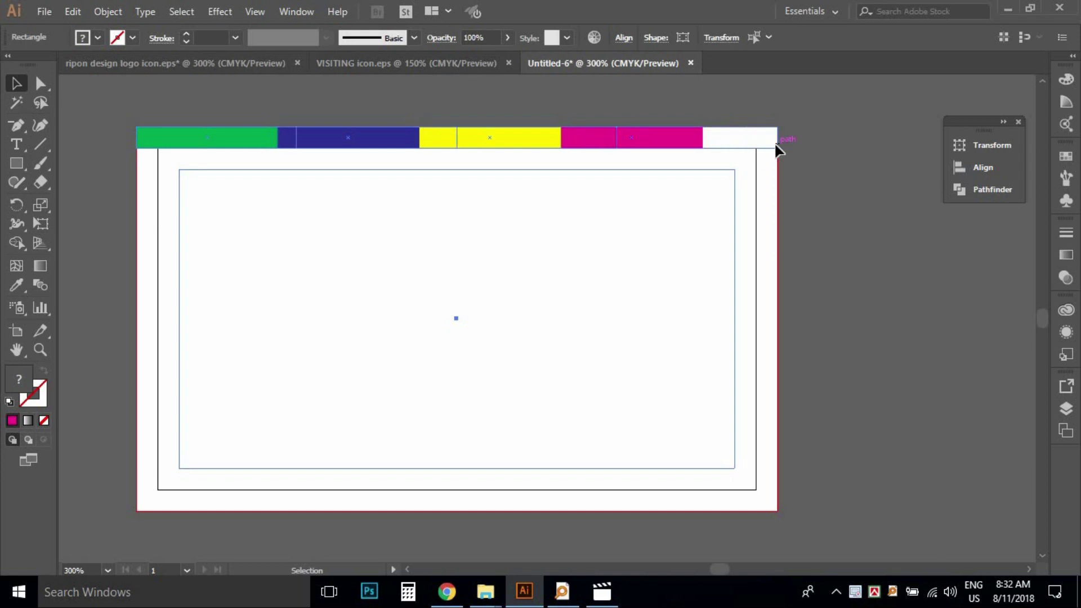
Stretch the stripe to the right edge, make it thinner, and ungroup its four sections.
drag(739, 147, 777, 145)
drag(456, 150, 455, 135)
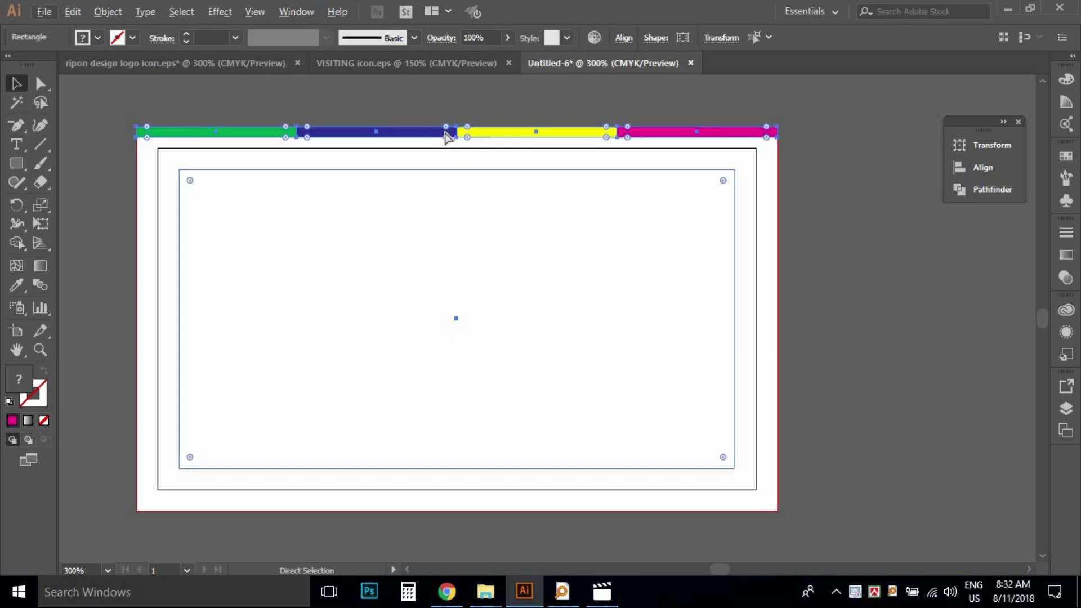
scroll(631, 220, up, 3)
click(623, 290)
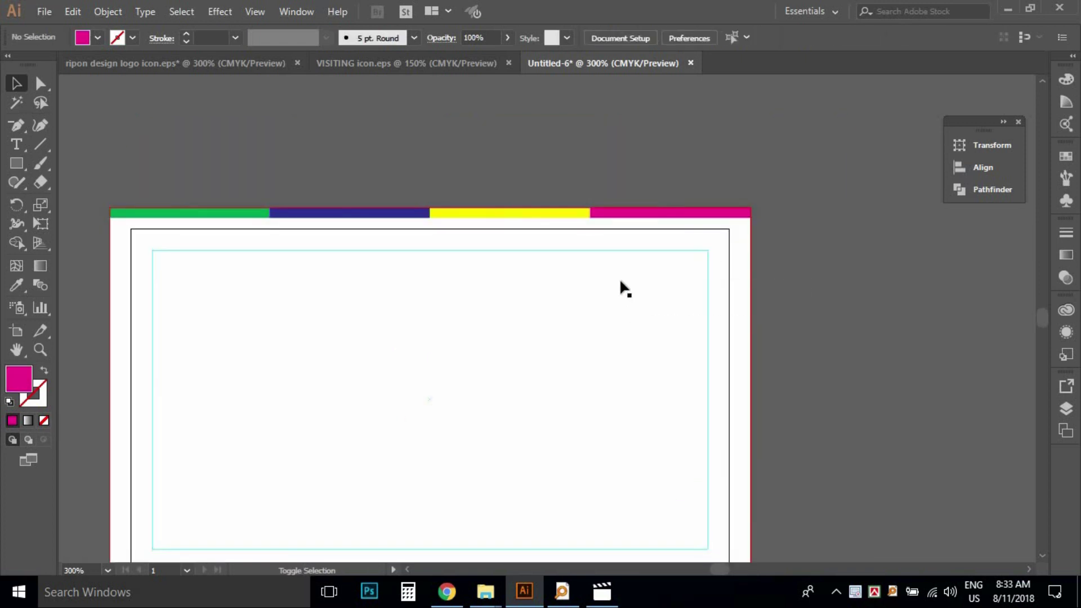
click(605, 217)
right_click(606, 218)
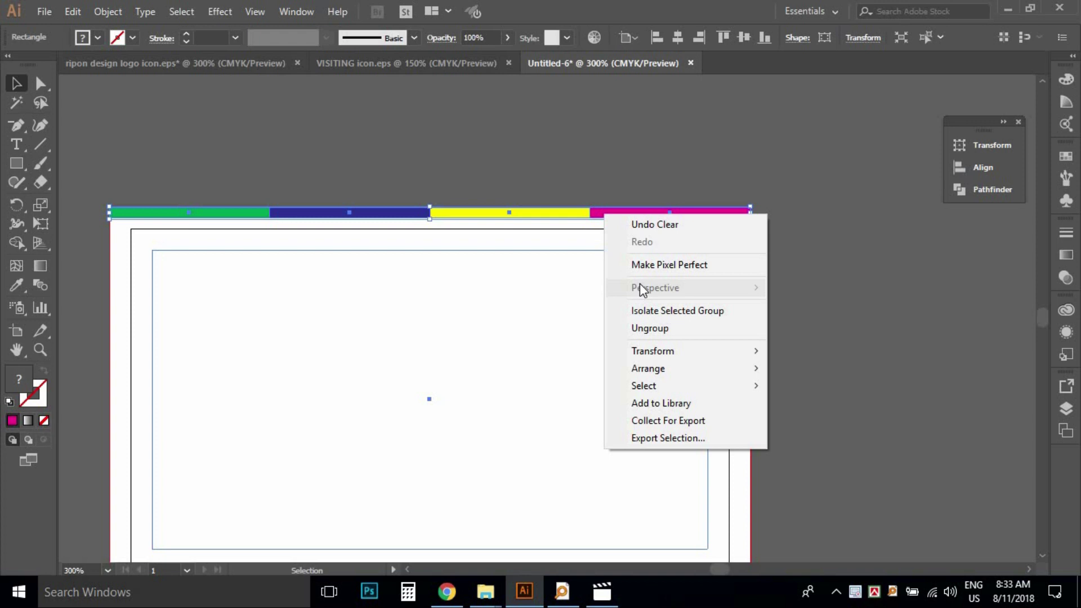
click(650, 330)
click(769, 168)
drag(283, 224, 97, 220)
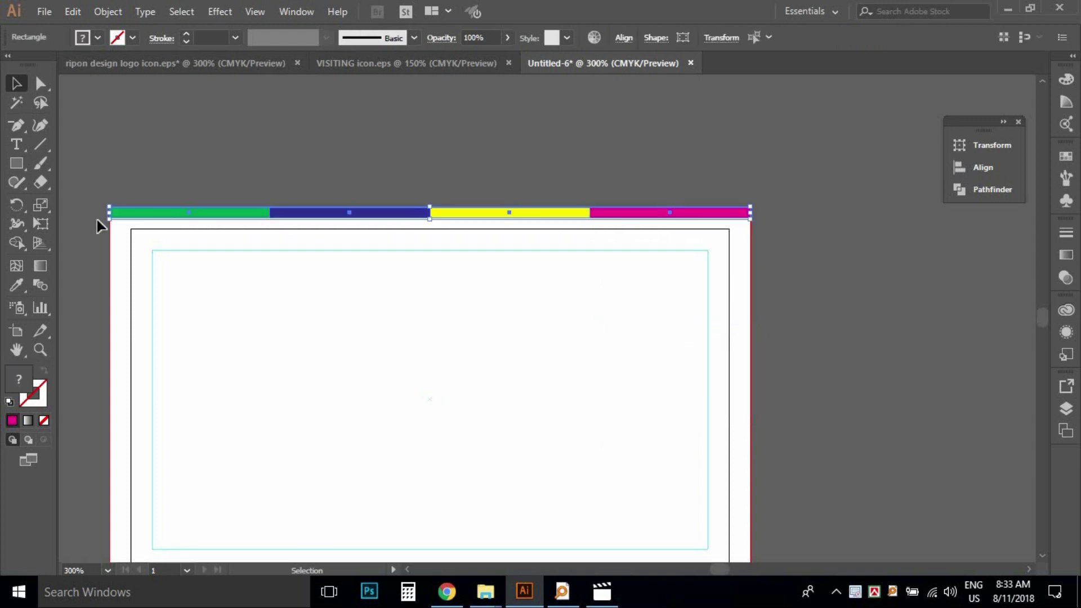
Copy the four-section stripe down and align it to the card's bottom edge.
key(v)
drag(397, 216, 393, 456)
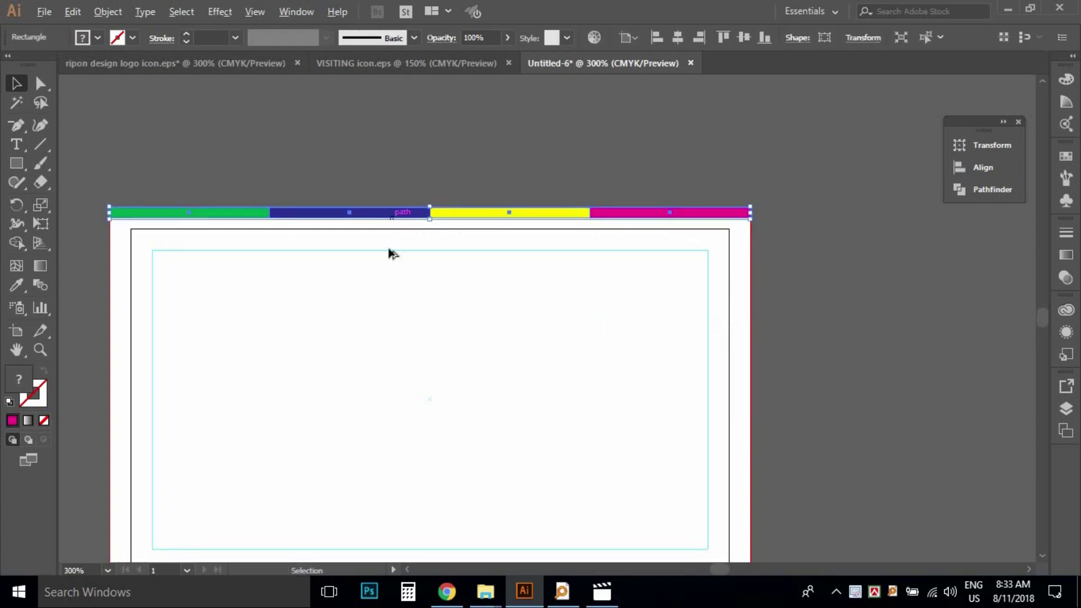
scroll(453, 379, down, 3)
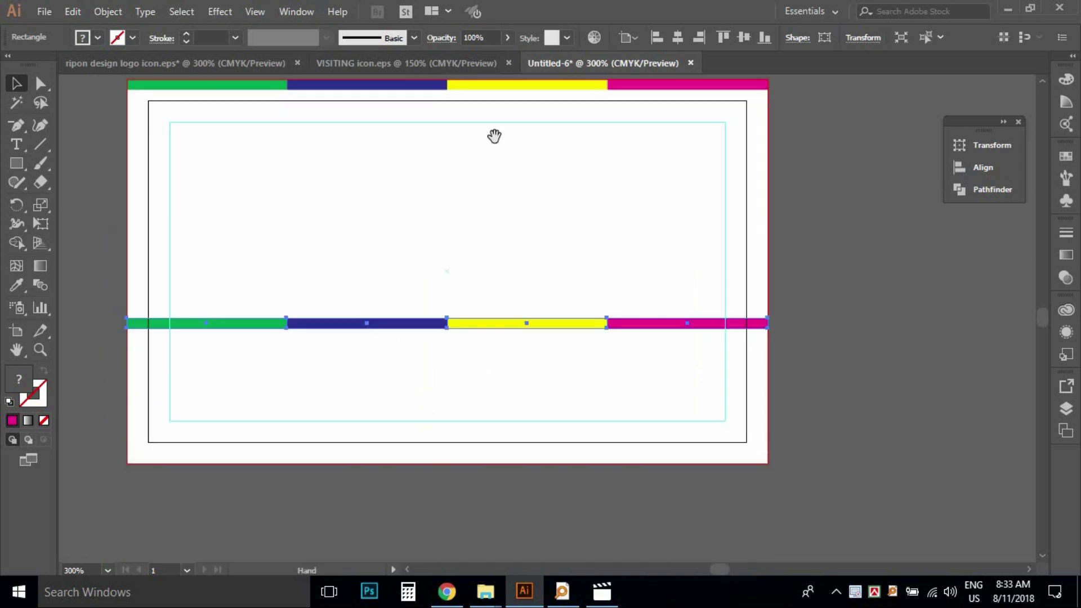
scroll(439, 193, down, 3)
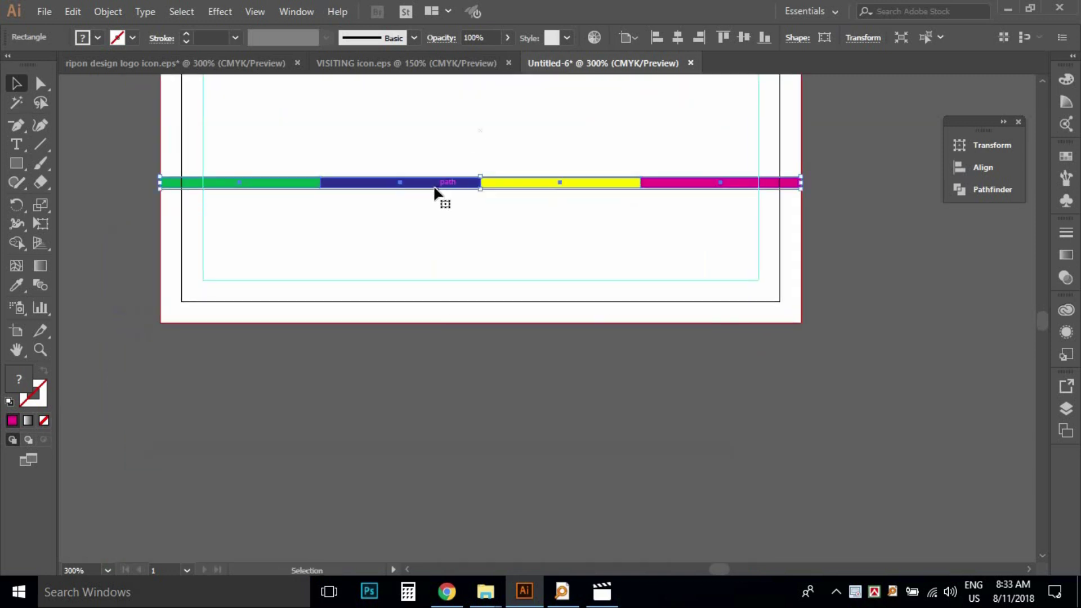
click(765, 38)
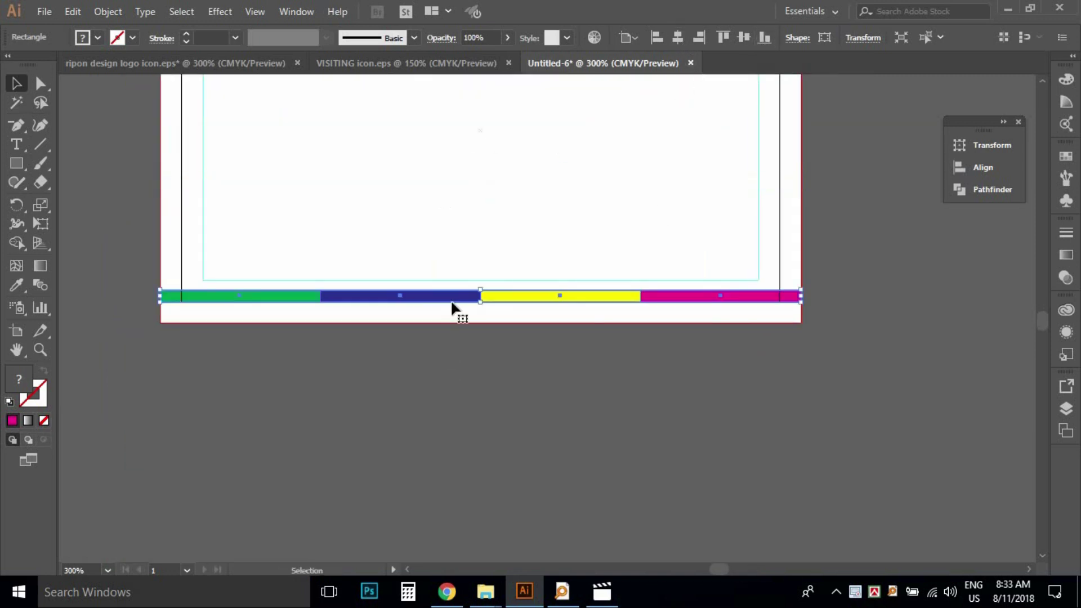
drag(452, 307, 452, 321)
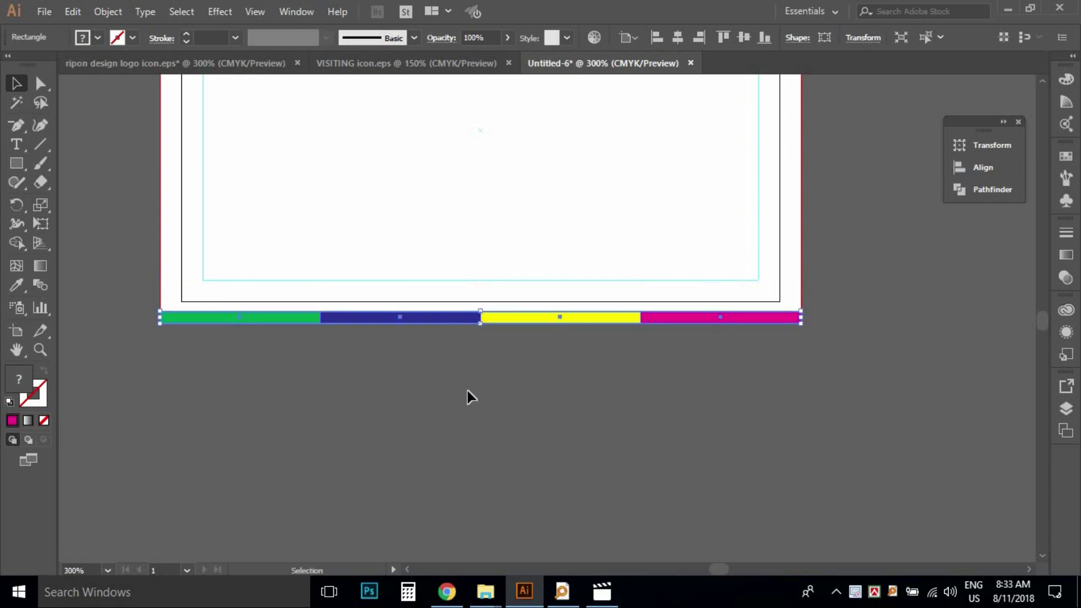
click(468, 391)
key(ctrl+minus)
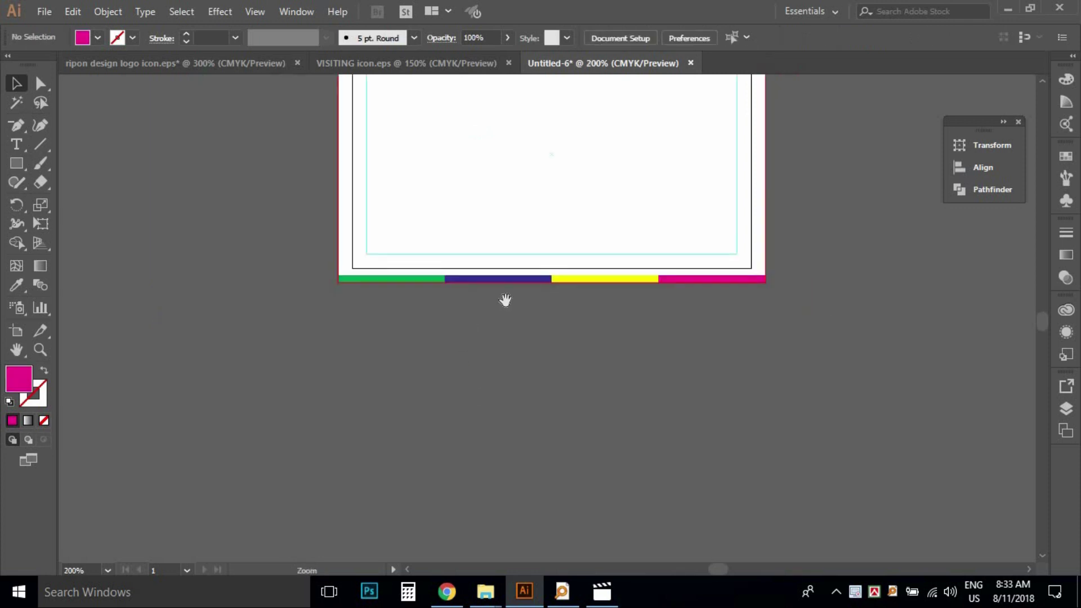
key(ctrl+minus)
click(524, 319)
drag(550, 309, 488, 309)
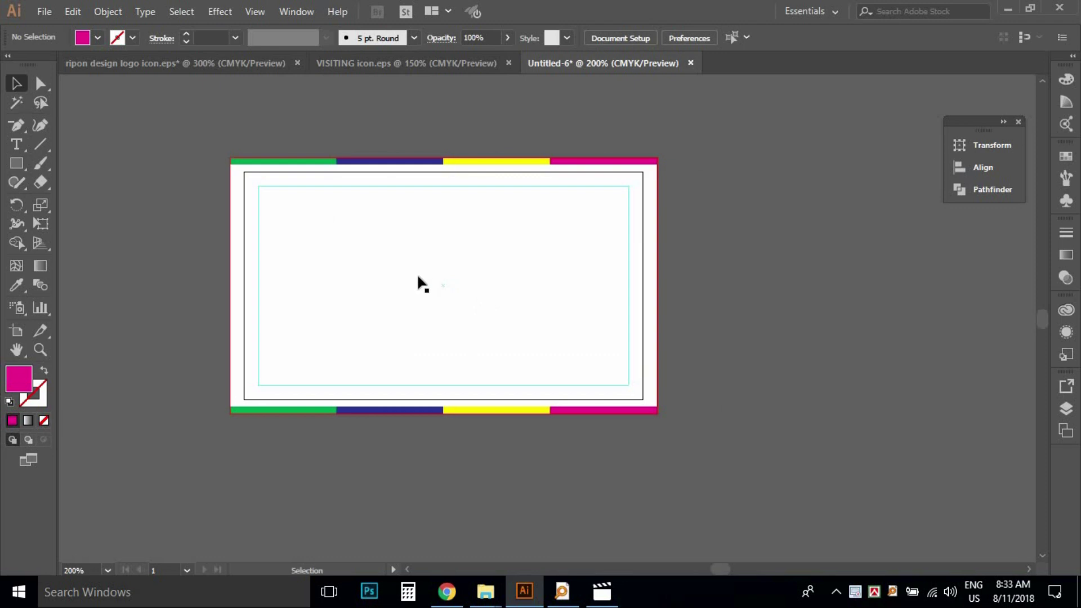
Unlock all objects and fill the background rectangle with a pale grey swatch.
click(267, 241)
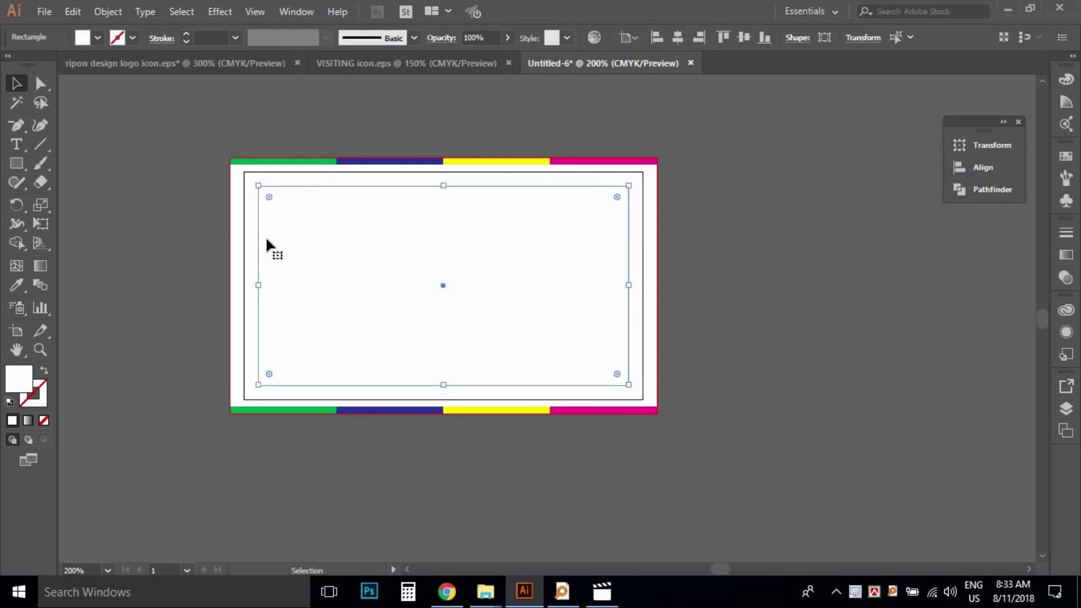
click(110, 13)
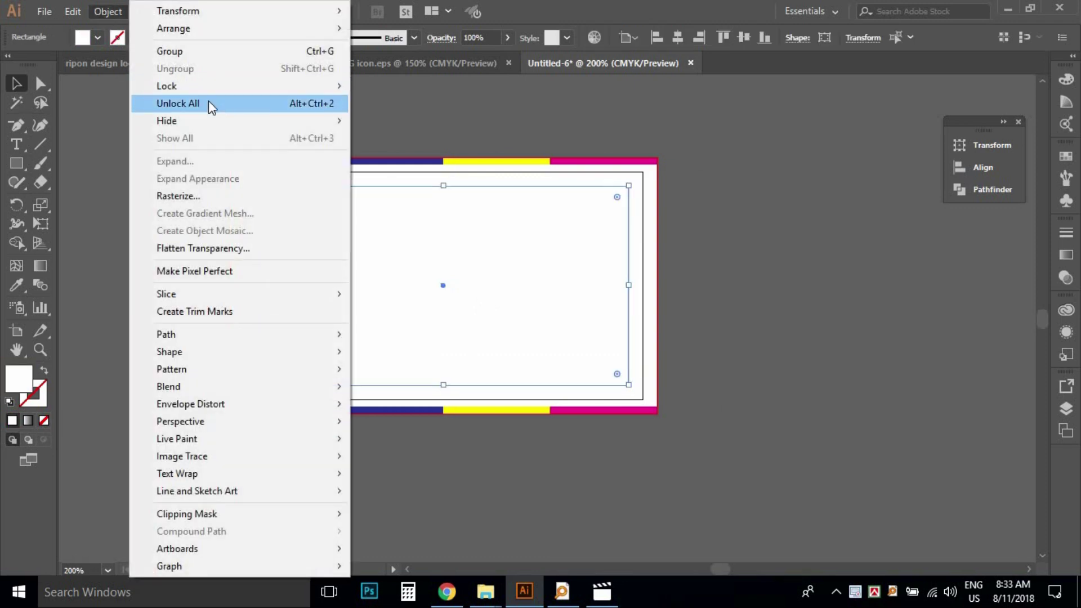
click(209, 102)
click(271, 243)
click(234, 236)
click(97, 37)
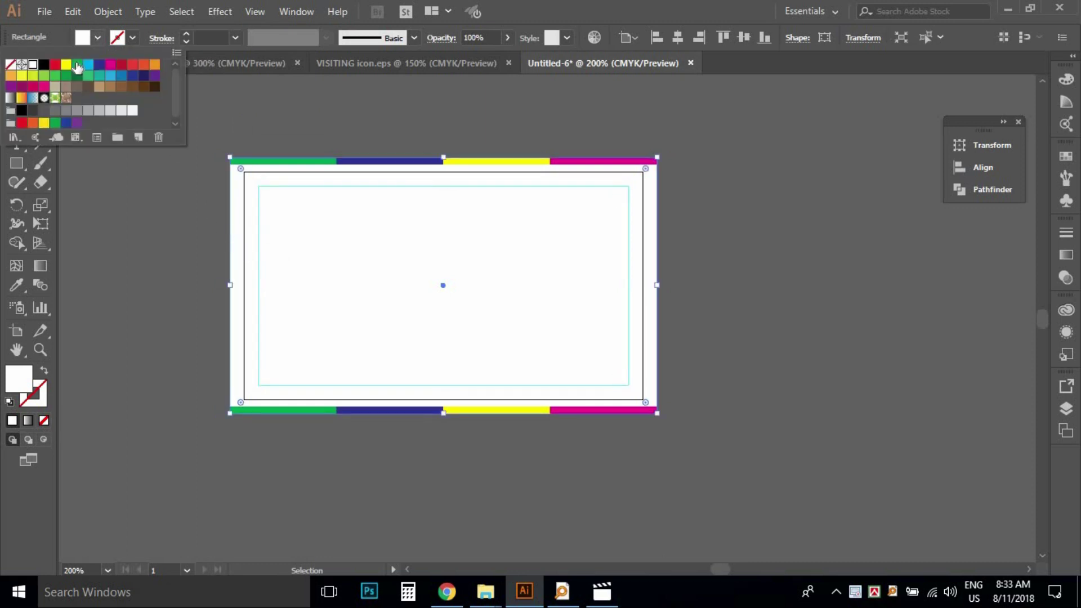
click(44, 111)
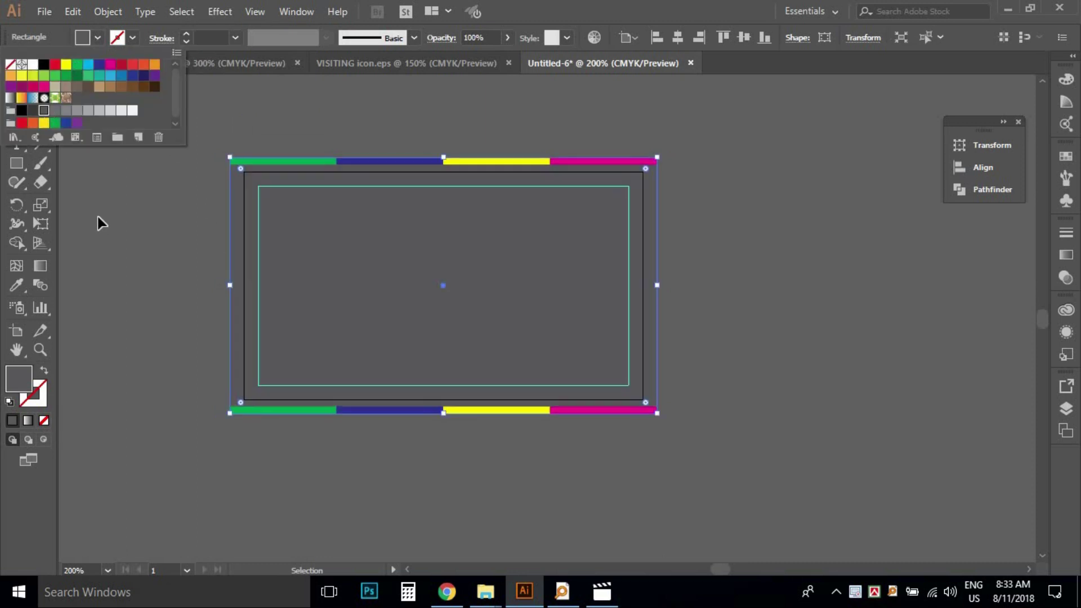
click(78, 110)
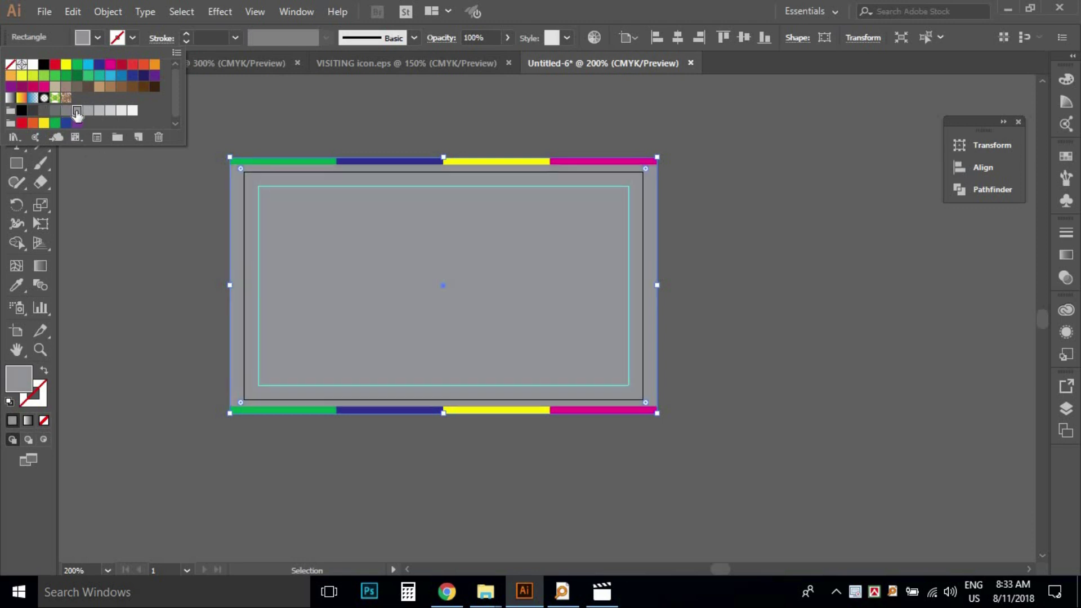
click(88, 111)
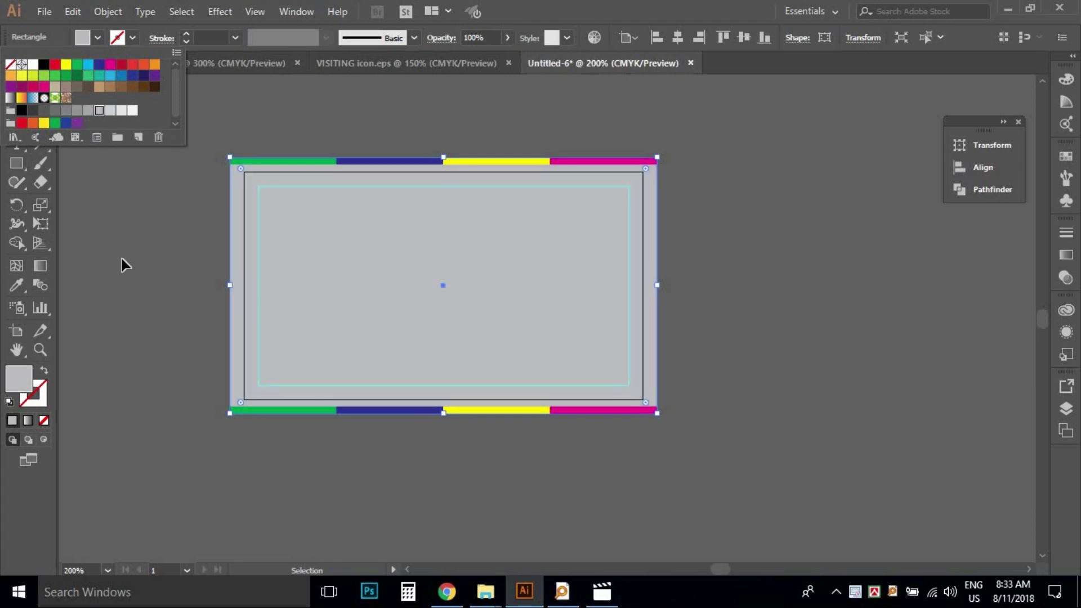
click(127, 276)
key(ctrl+=)
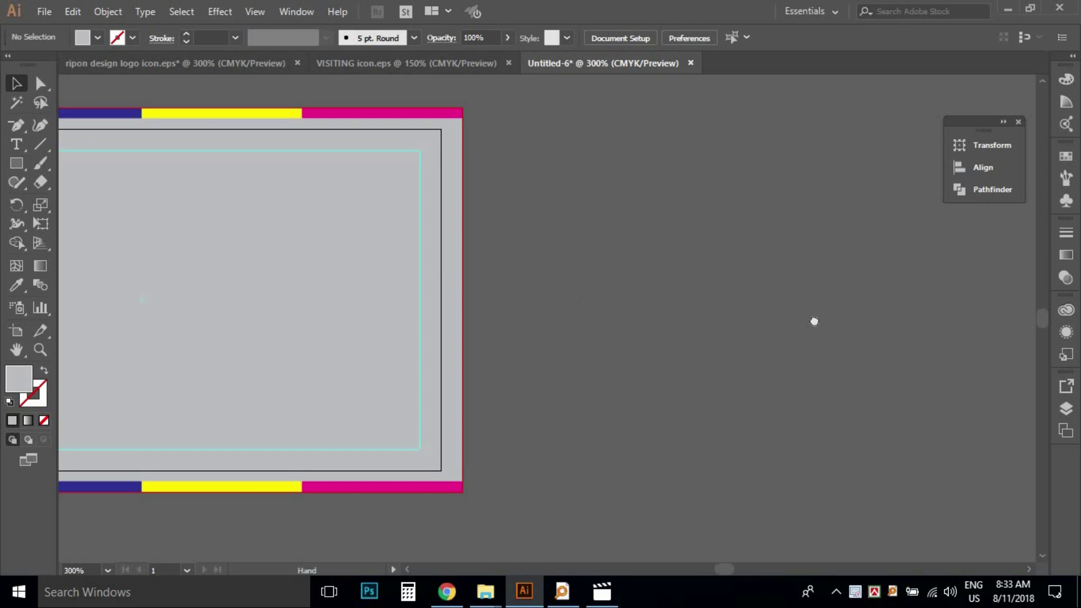
Draw a horizontal bar near the card's top-right edge and fill it CMYK Green.
drag(284, 170, 582, 192)
click(21, 163)
drag(758, 211, 519, 244)
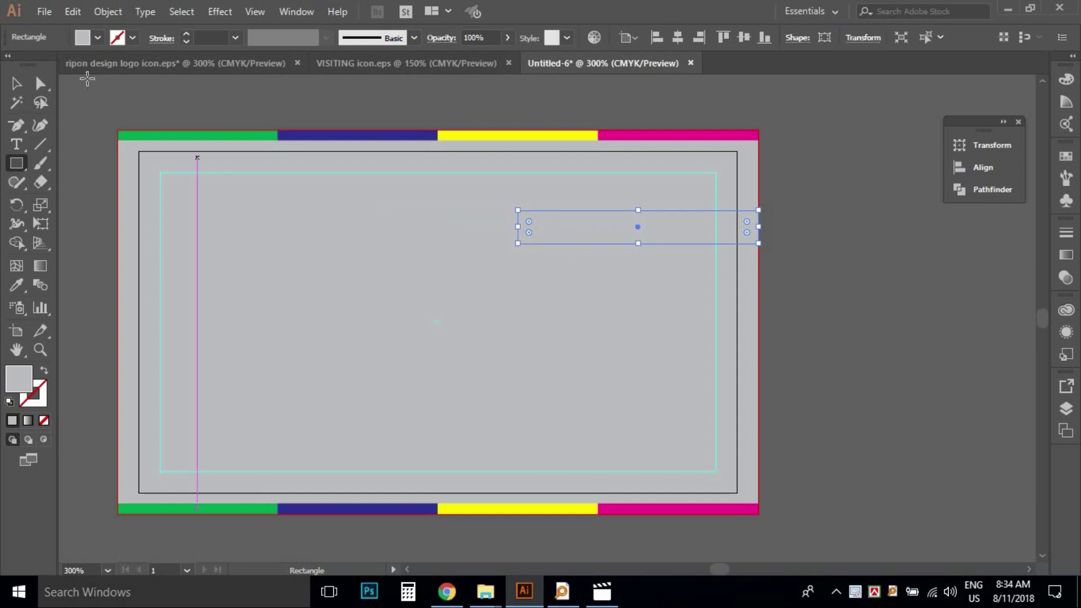
click(98, 42)
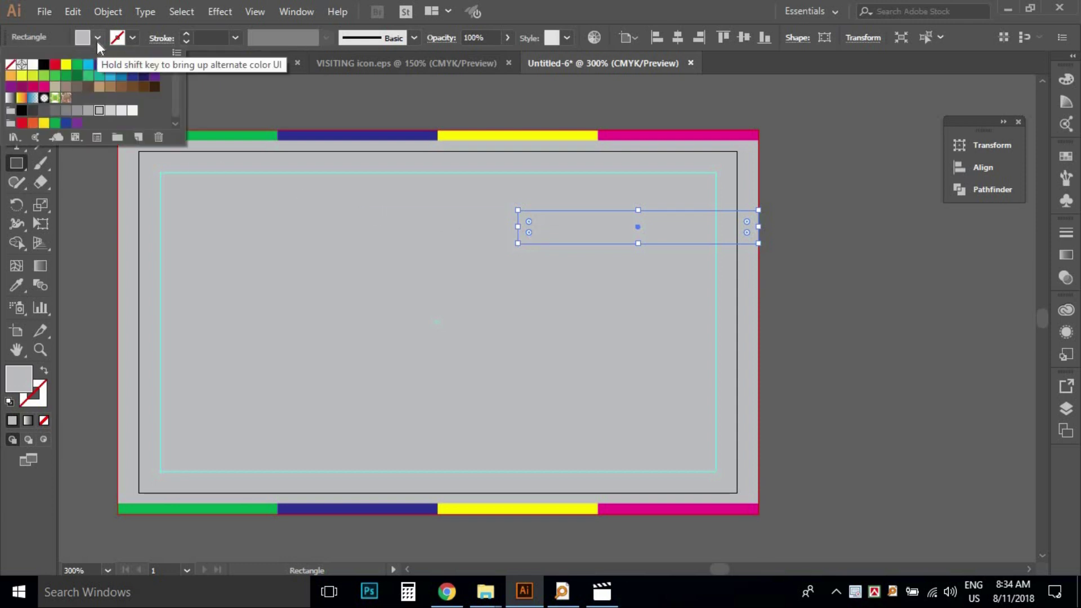
click(77, 64)
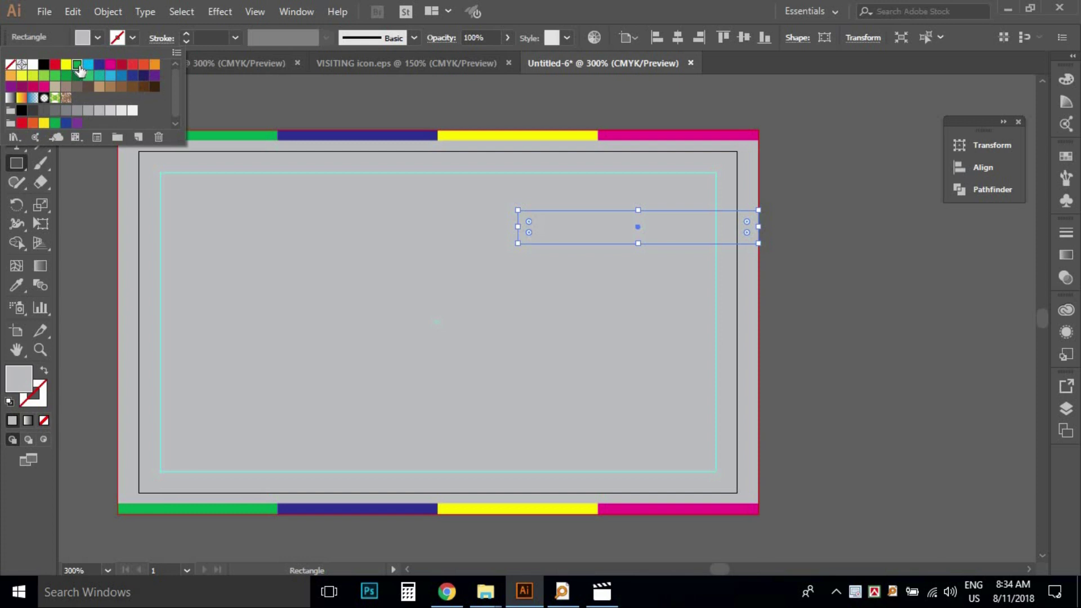
click(805, 256)
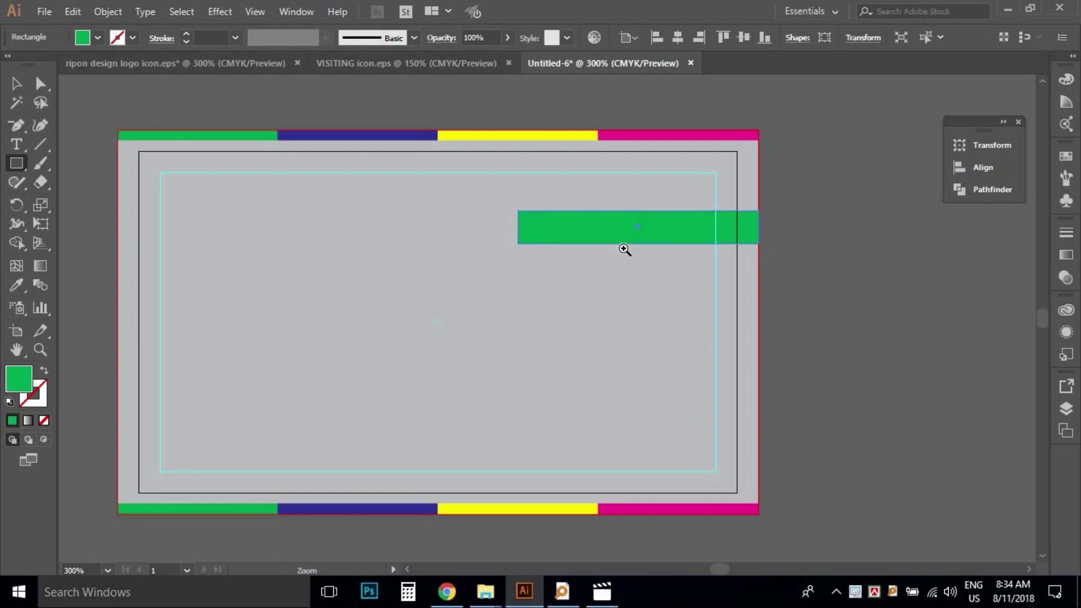
key(ctrl+plus)
click(17, 83)
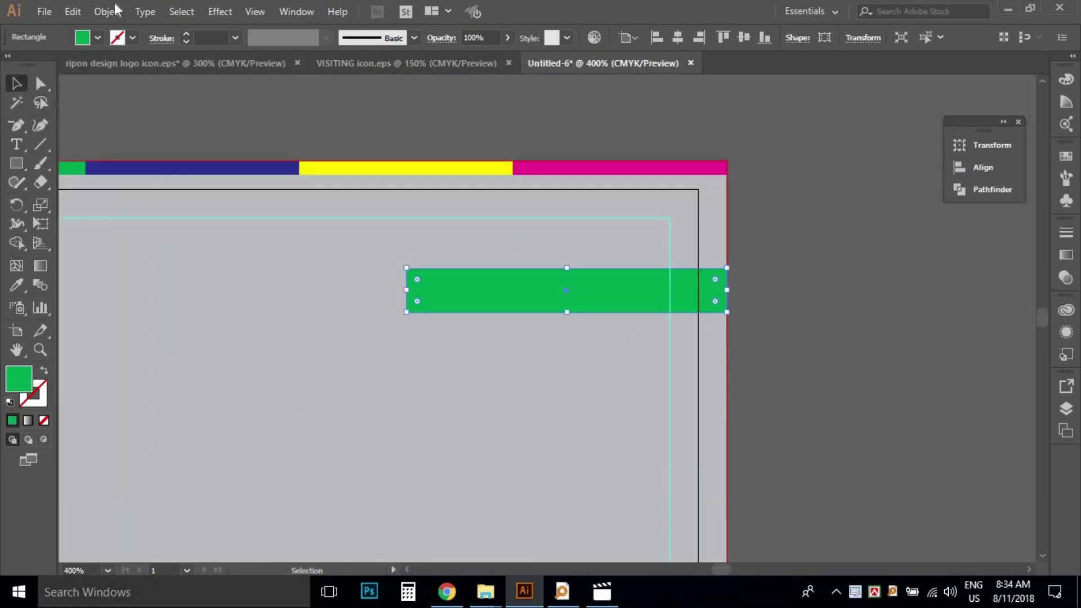
Paste a copy of the green bar in front and shrink it to a short left-end piece.
click(72, 11)
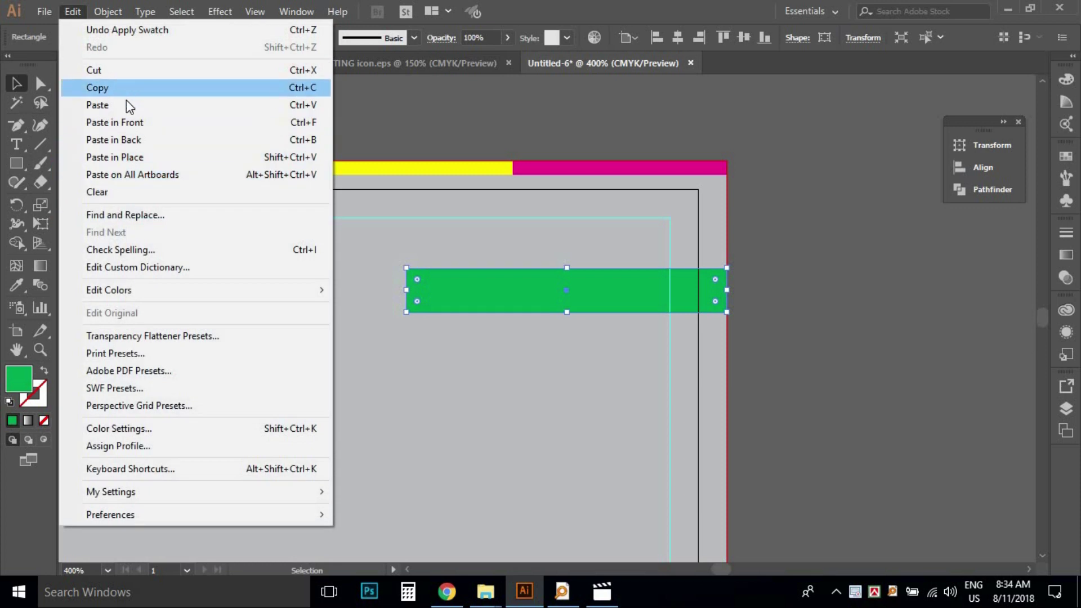
click(126, 89)
click(73, 11)
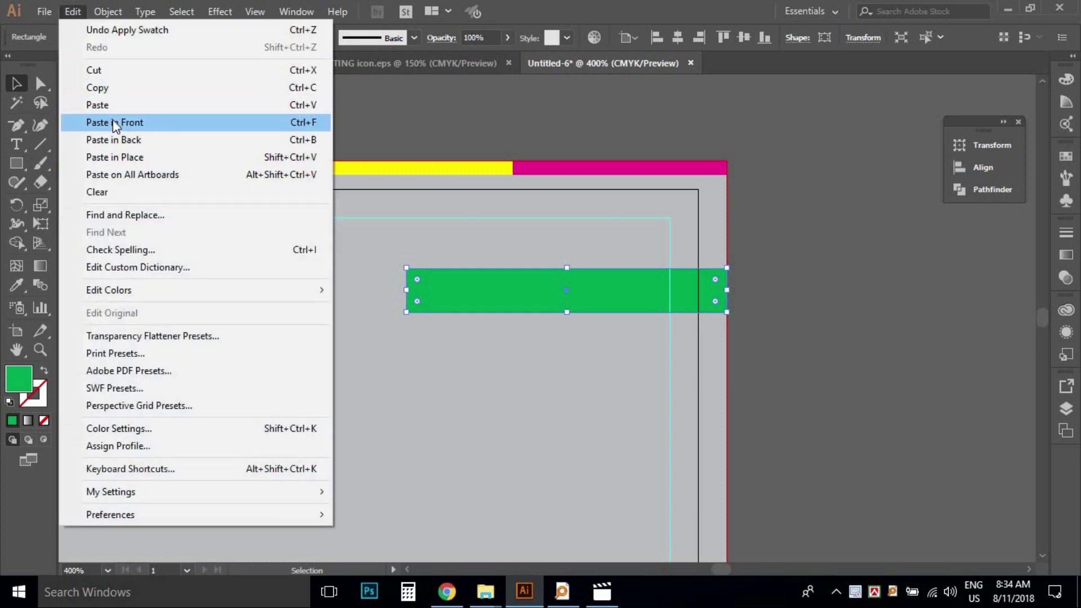
click(113, 120)
drag(726, 289, 370, 291)
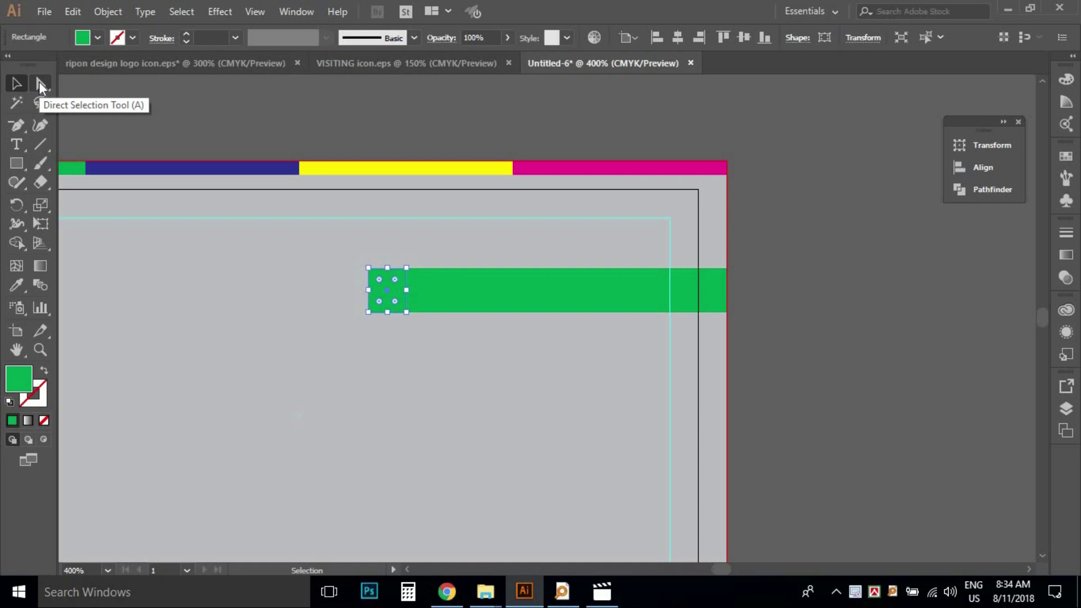
Lock the gray background rectangle so it can no longer be selected.
click(40, 84)
mouse_move(349, 265)
mouse_down()
mouse_move(383, 349)
mouse_move(370, 270)
mouse_up()
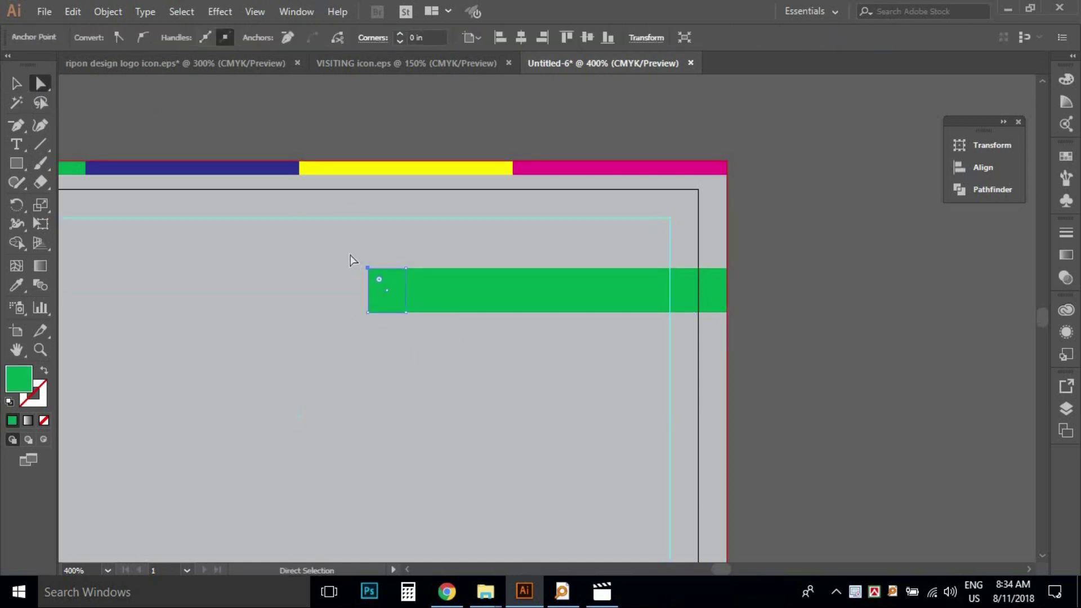
click(350, 260)
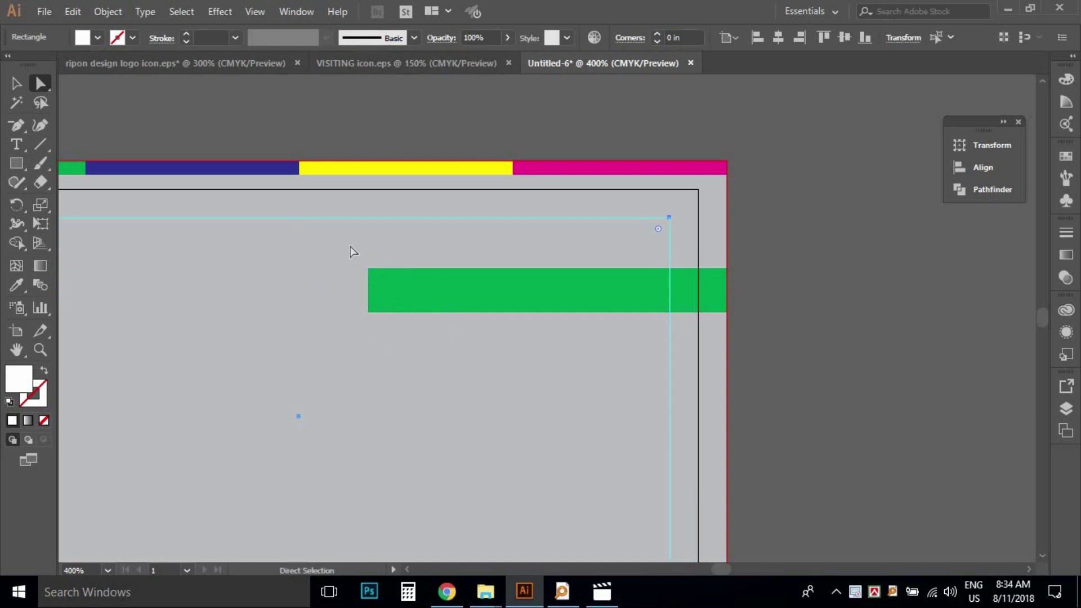
key(ctrl+shift+a)
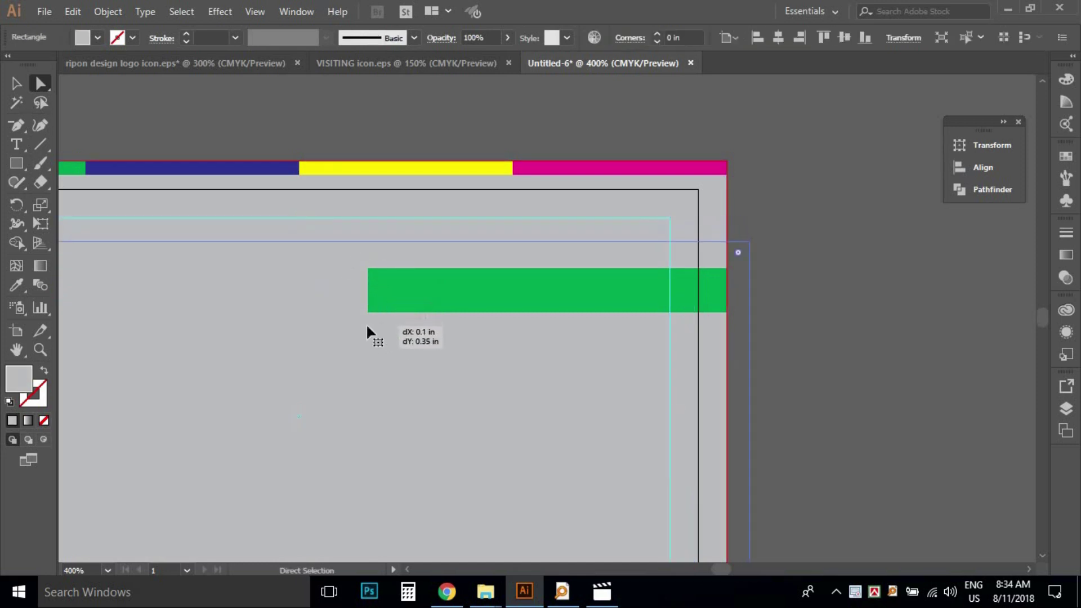
drag(367, 326, 359, 299)
key(ctrl+s)
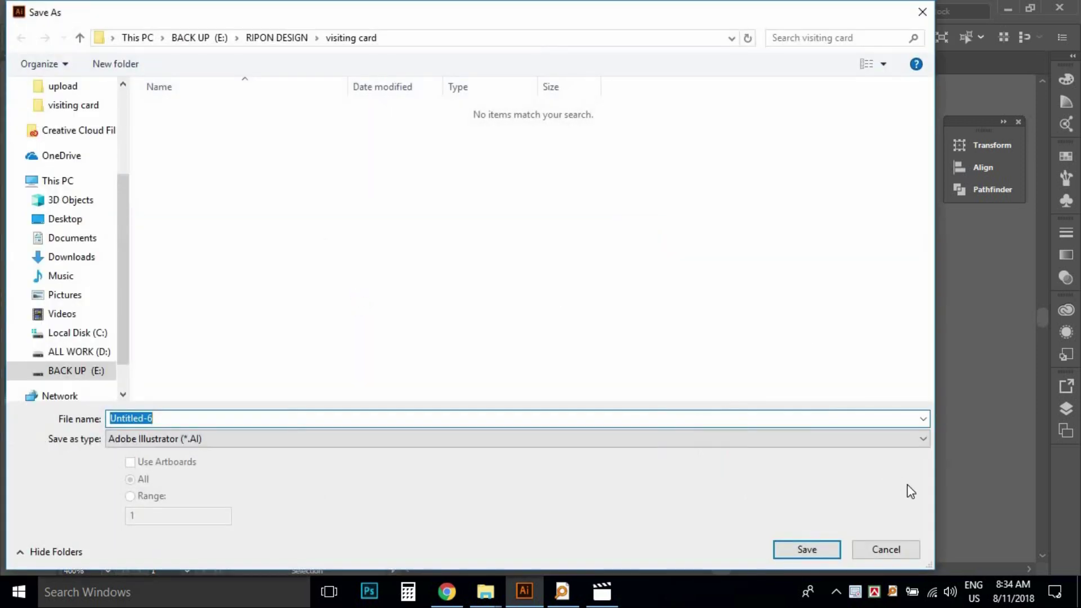
click(886, 549)
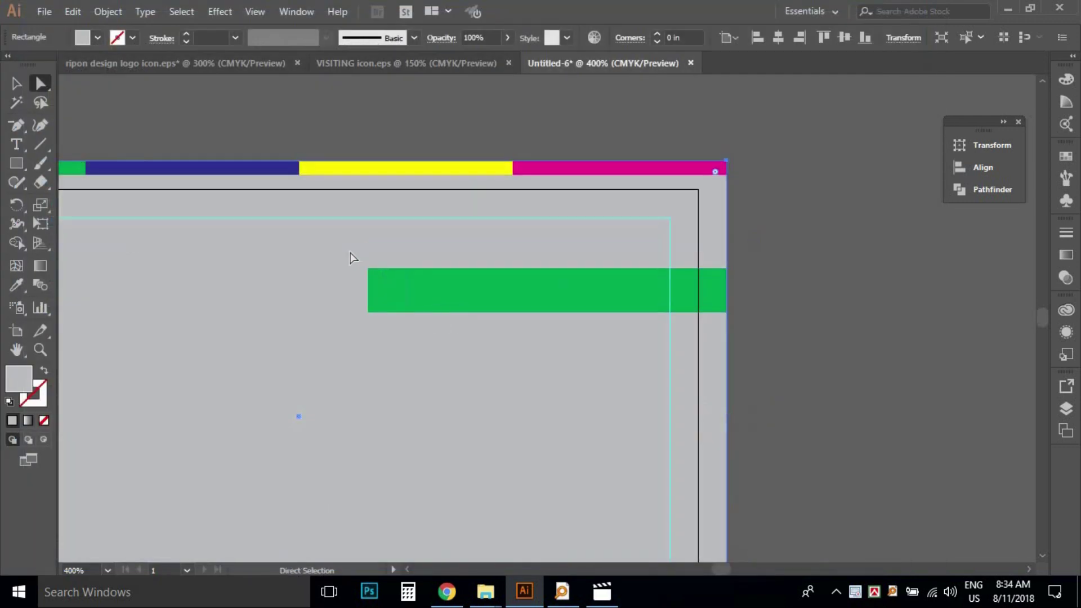
click(405, 313)
key(ctrl+minus)
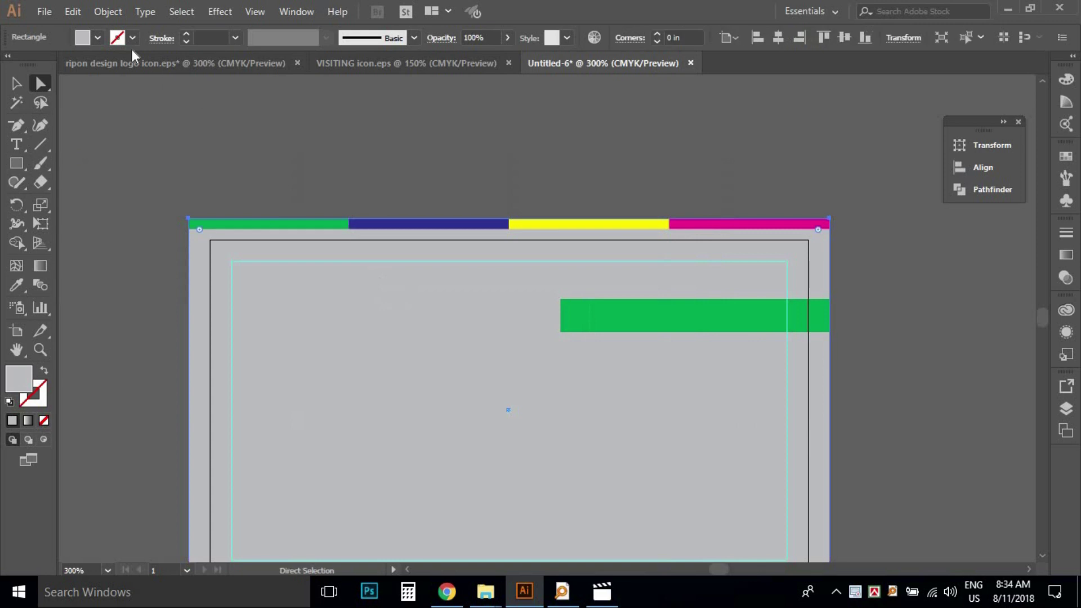
click(107, 11)
mouse_move(166, 86)
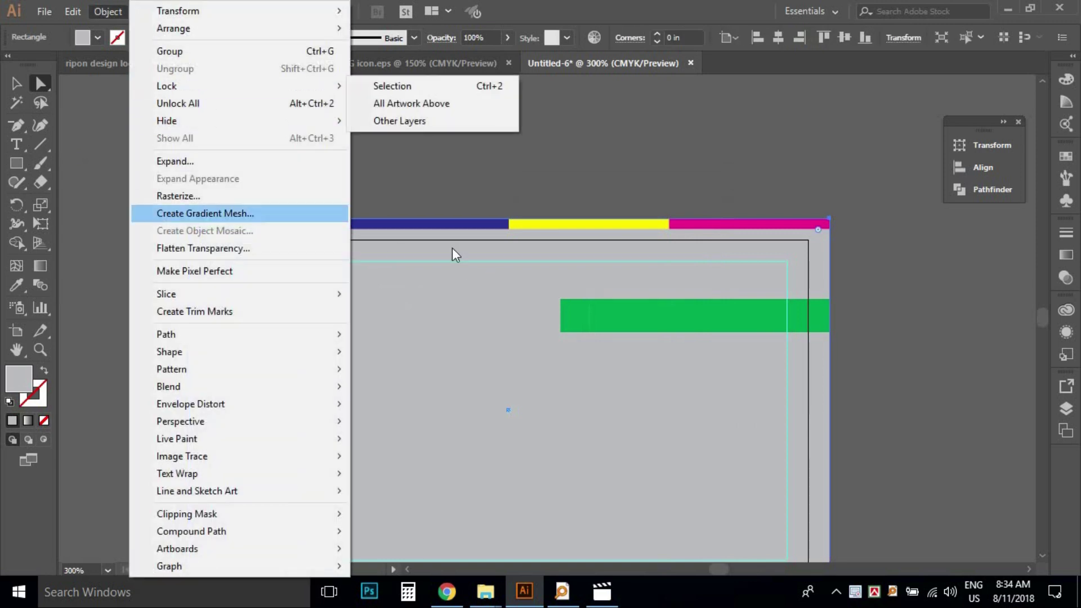
click(388, 87)
Nudge the short piece's left-edge anchors down to slant its top edge.
drag(505, 276, 615, 334)
drag(537, 283, 565, 373)
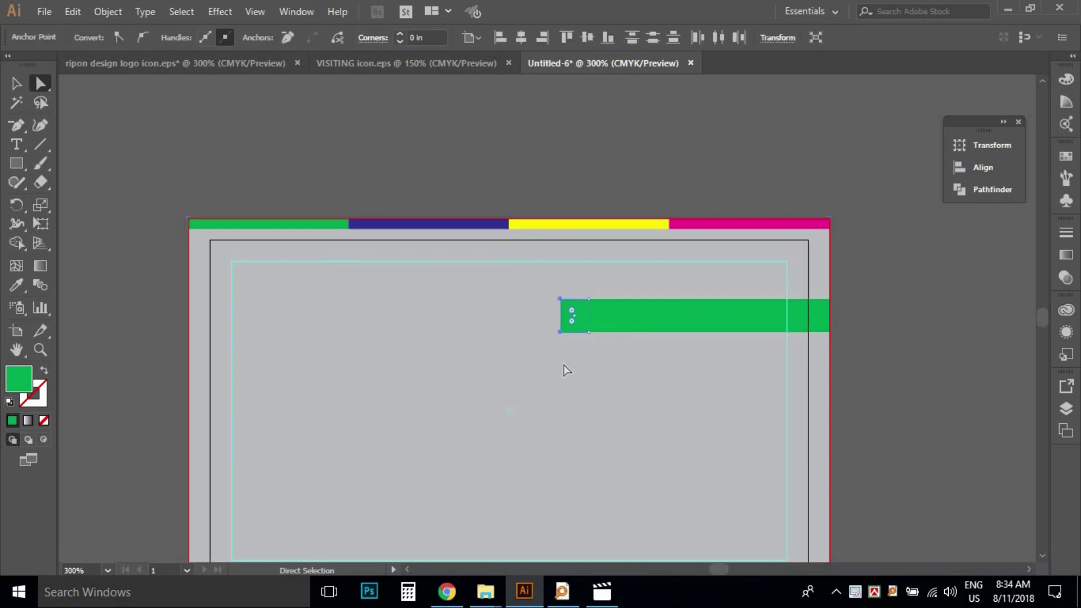
key(Down)
key(ctrl+shift+a)
click(594, 304)
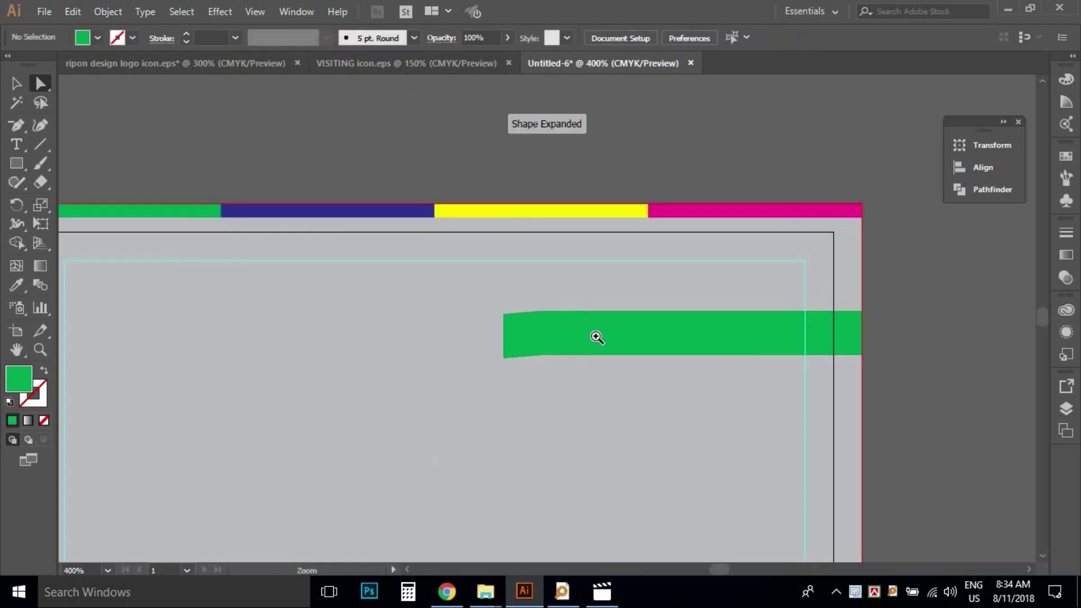
click(597, 337)
click(514, 321)
Lighten the short left piece's green by setting C to 82 in the Color panel.
click(394, 272)
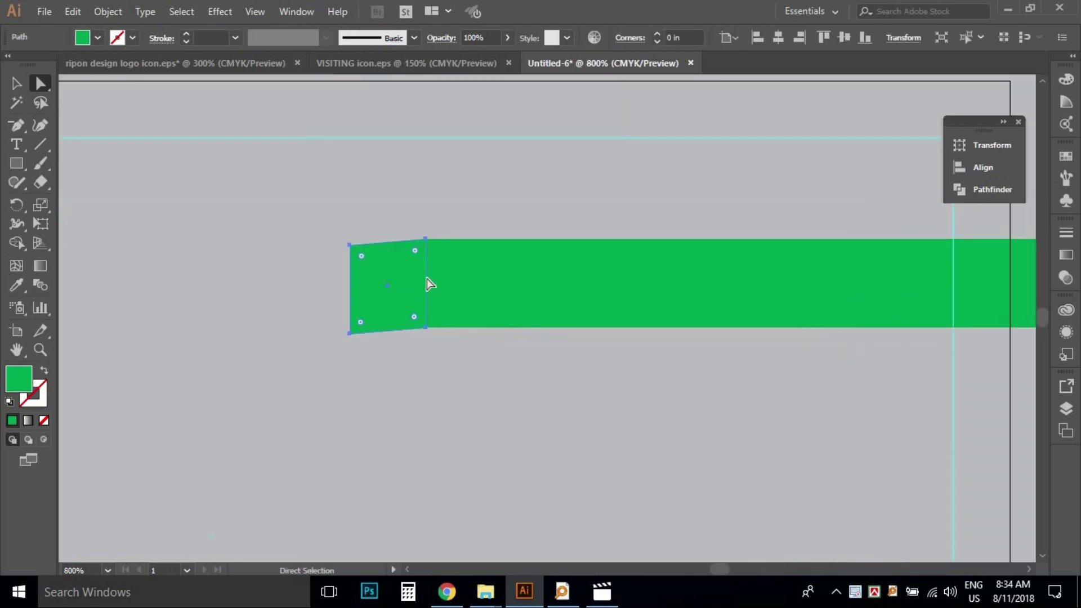
click(1066, 80)
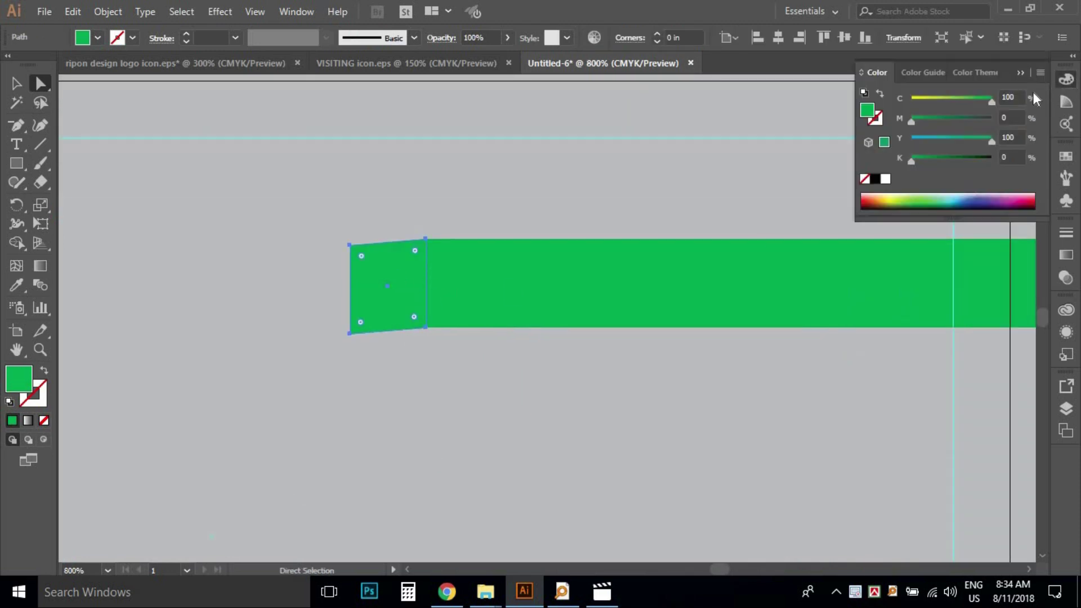
click(978, 103)
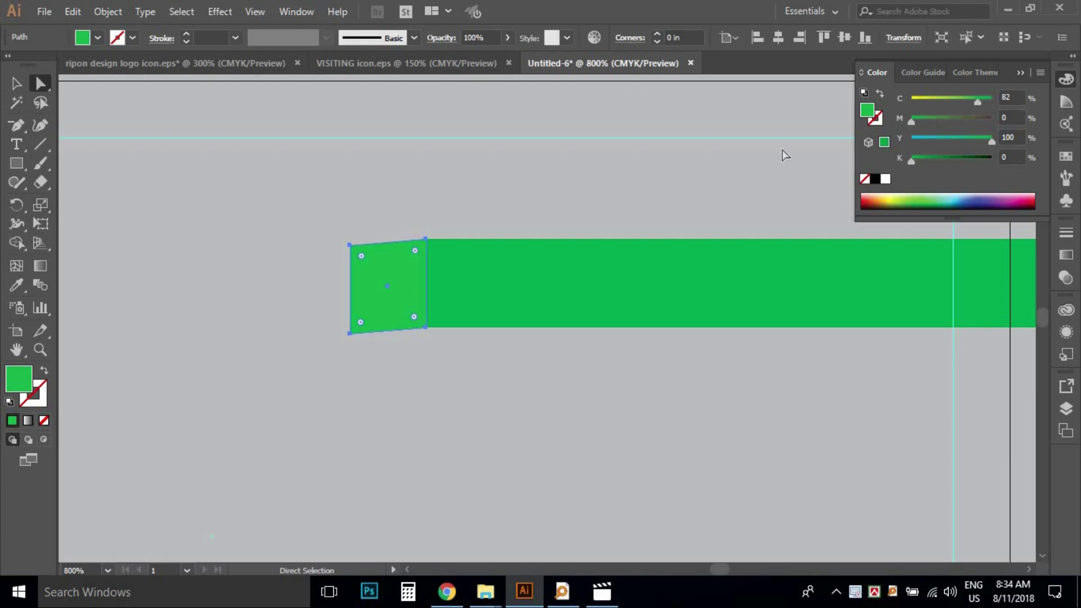
click(563, 219)
drag(373, 290, 468, 290)
Copy the long green bar and paste the duplicate in front of it.
click(467, 291)
click(105, 12)
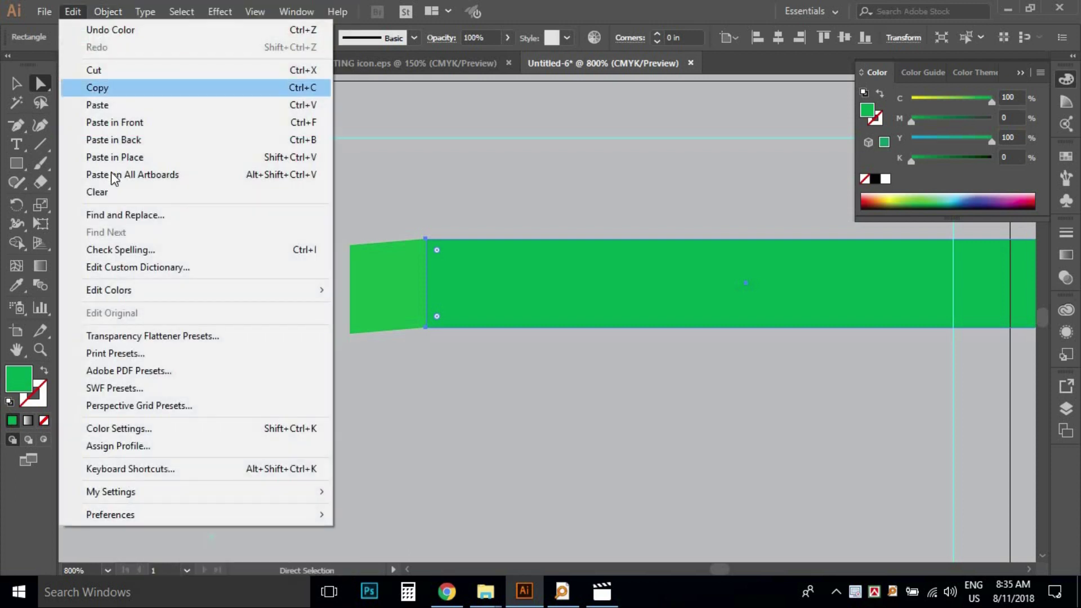
click(73, 12)
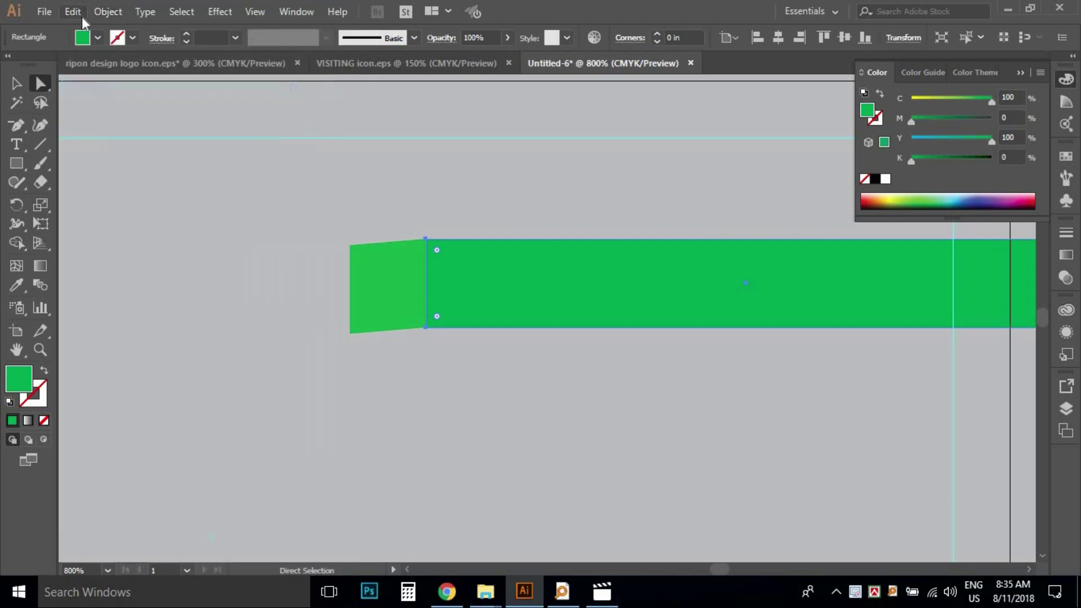
click(73, 12)
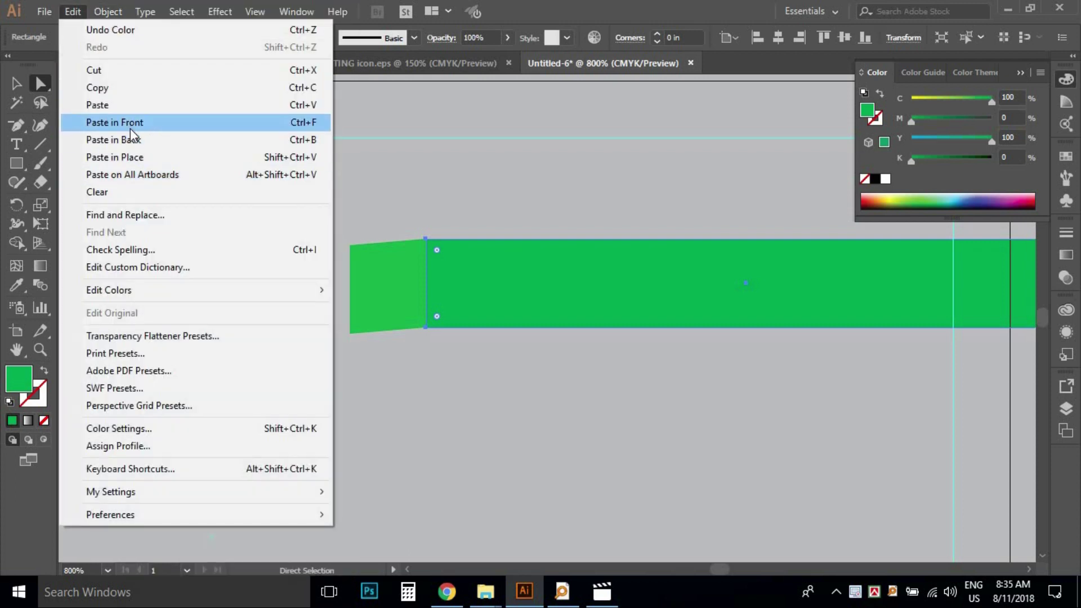
click(130, 127)
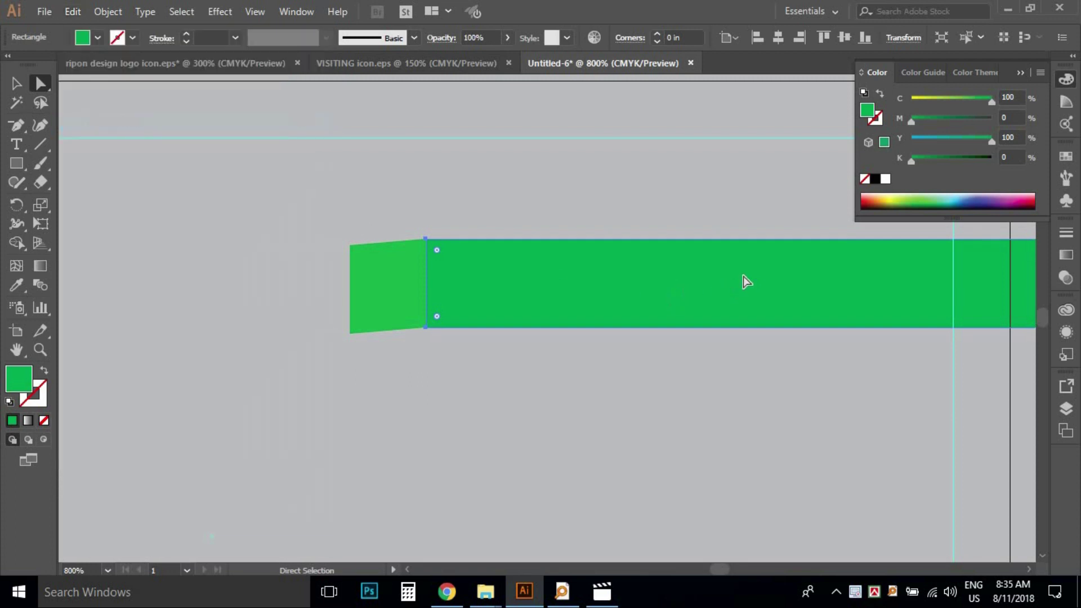
alt+click(691, 283)
click(833, 320)
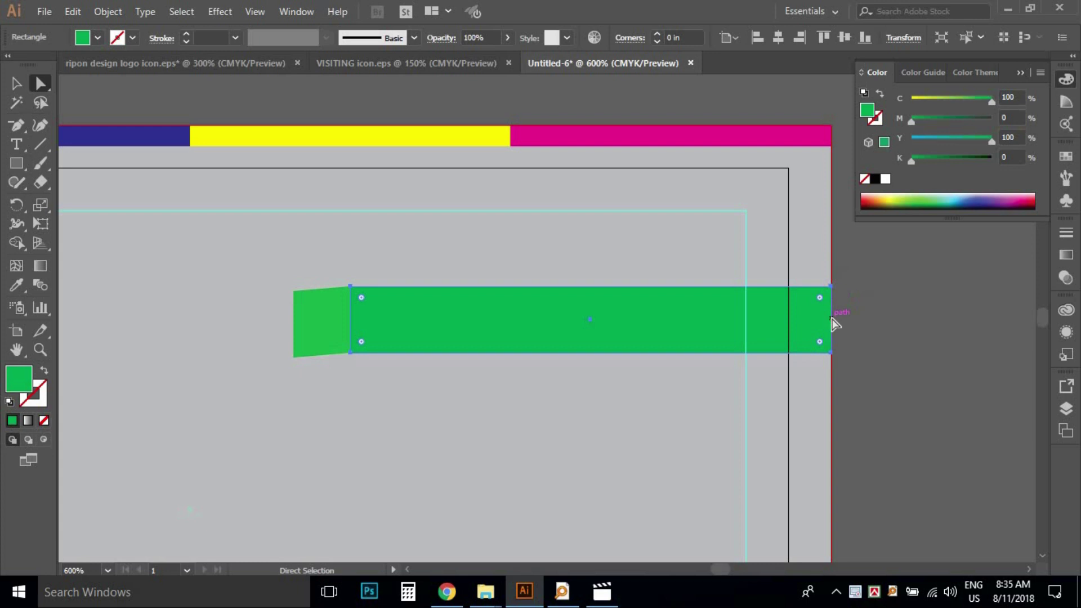
Shorten and narrow the banner copy into a small square end piece left of the fold.
click(17, 84)
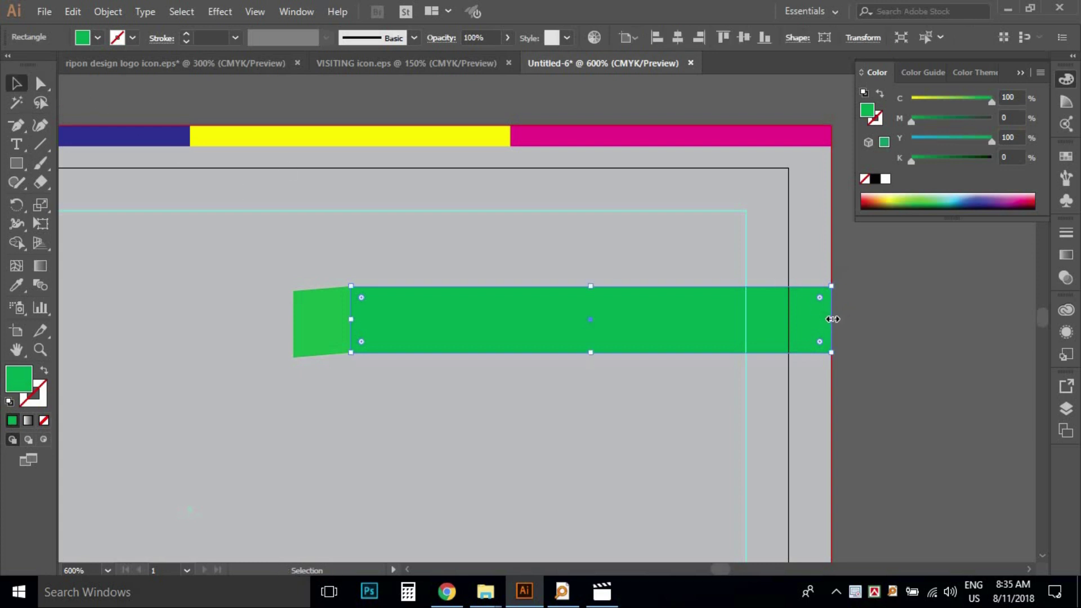
drag(781, 317, 228, 312)
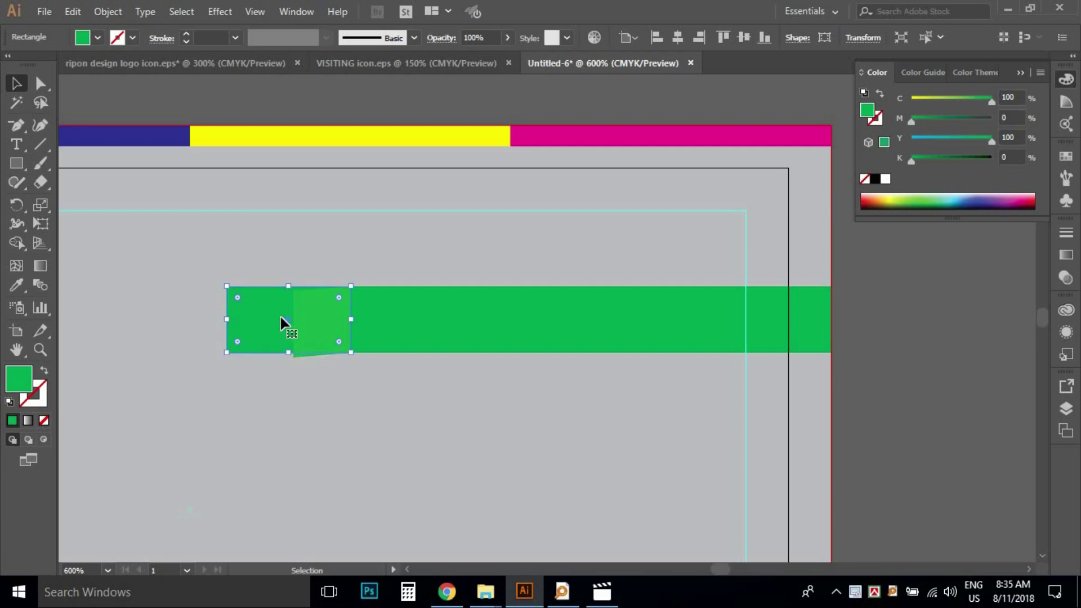
key(Down)
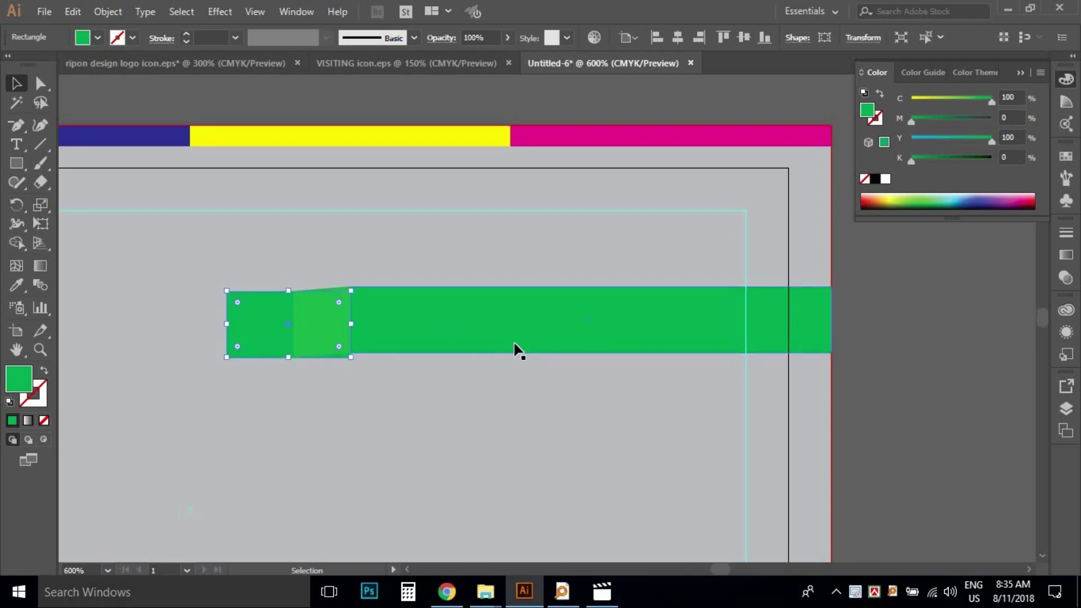
click(404, 258)
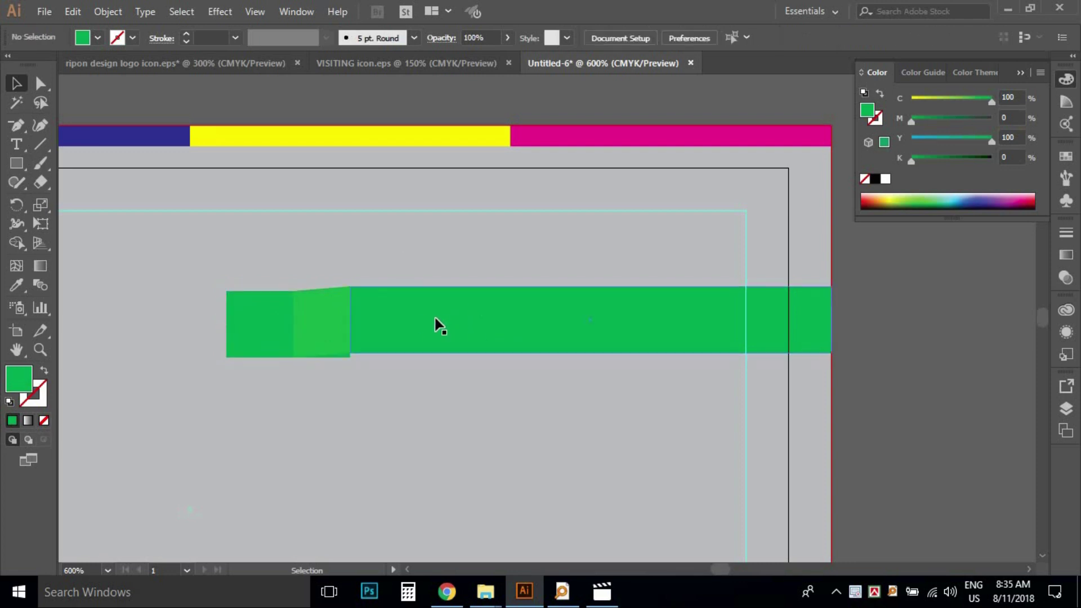
click(276, 338)
drag(350, 322, 293, 324)
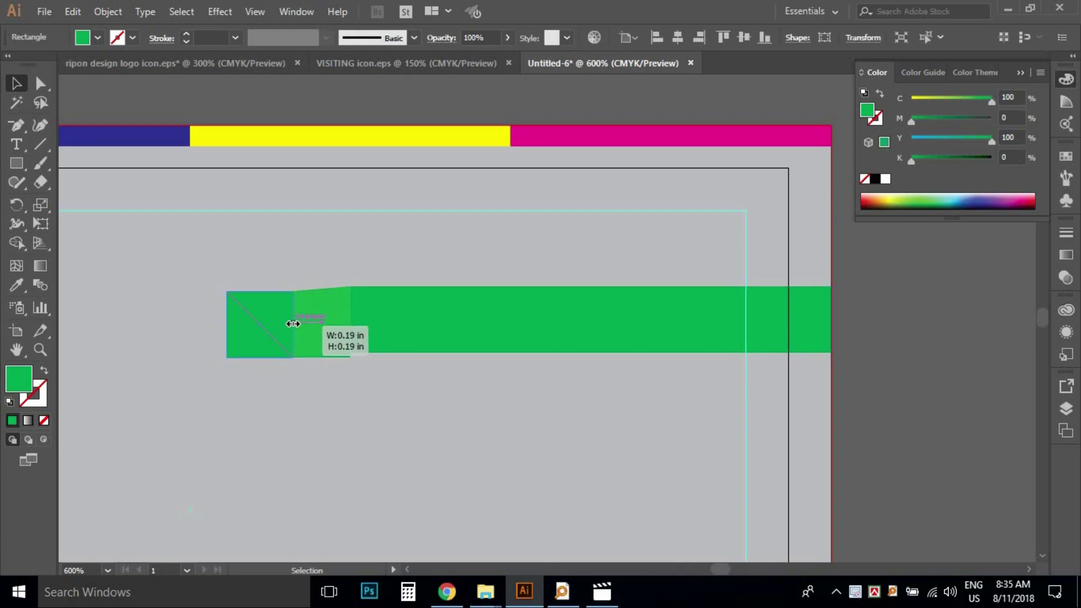
click(180, 297)
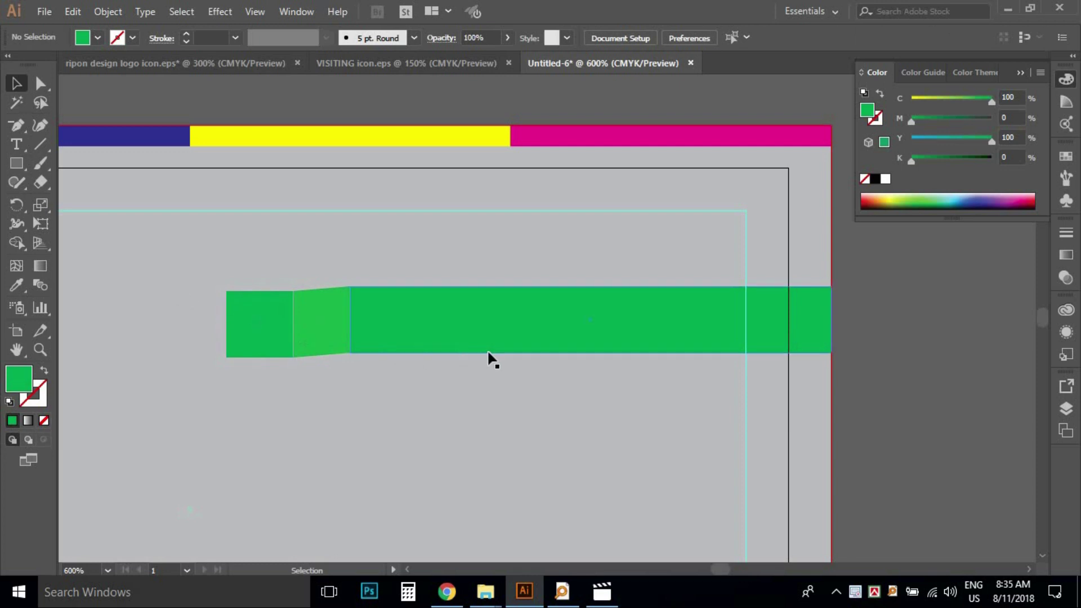
Zoom in on the banner's left end and nudge the end square right against the fold.
click(241, 316)
click(362, 398)
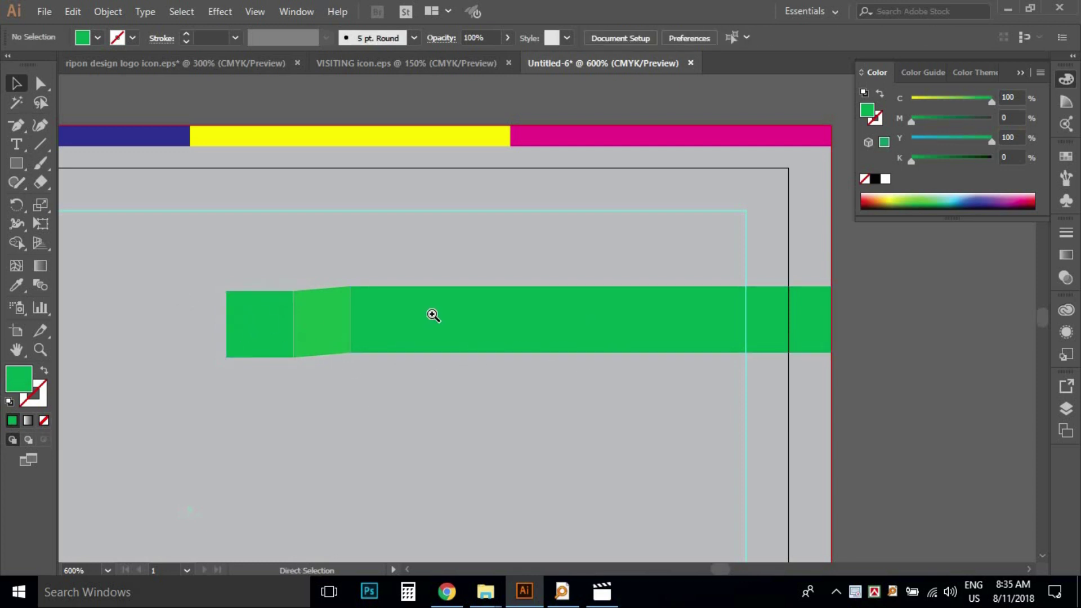
click(434, 314)
click(475, 346)
drag(567, 338, 443, 313)
click(225, 283)
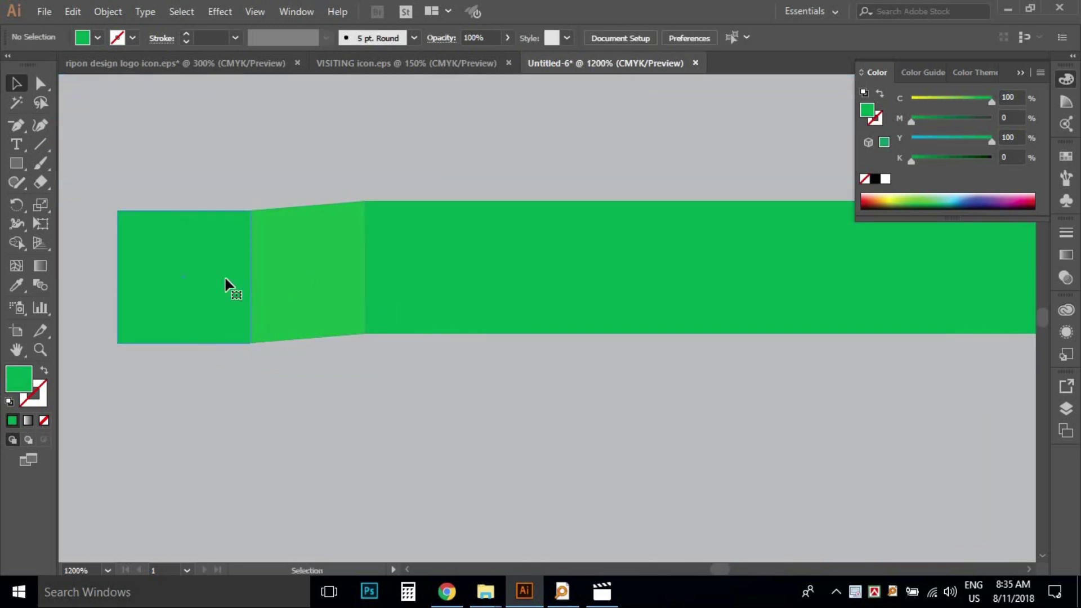
drag(225, 283, 235, 283)
click(242, 371)
click(241, 322)
Try a bluish-green tint of Y 73 on the end square, then restore Y 100.
drag(986, 141, 971, 141)
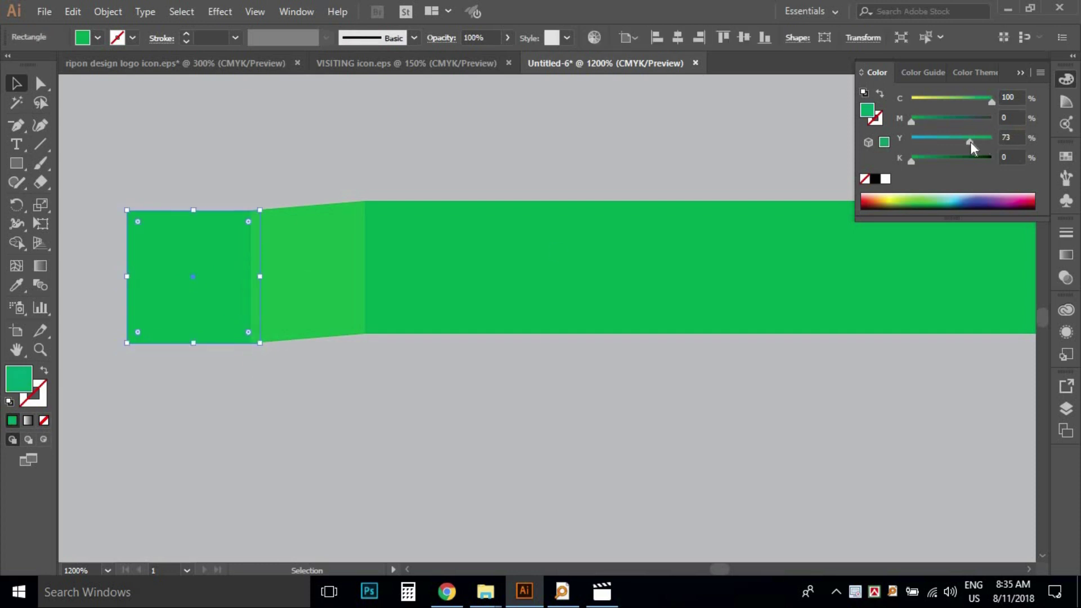
click(655, 163)
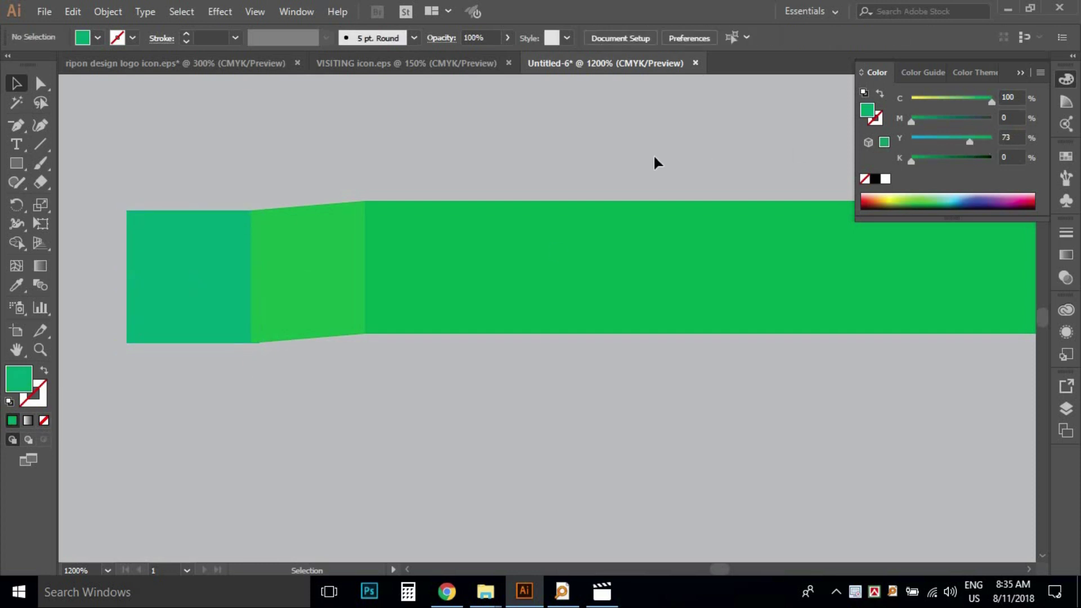
click(245, 273)
drag(970, 140, 992, 140)
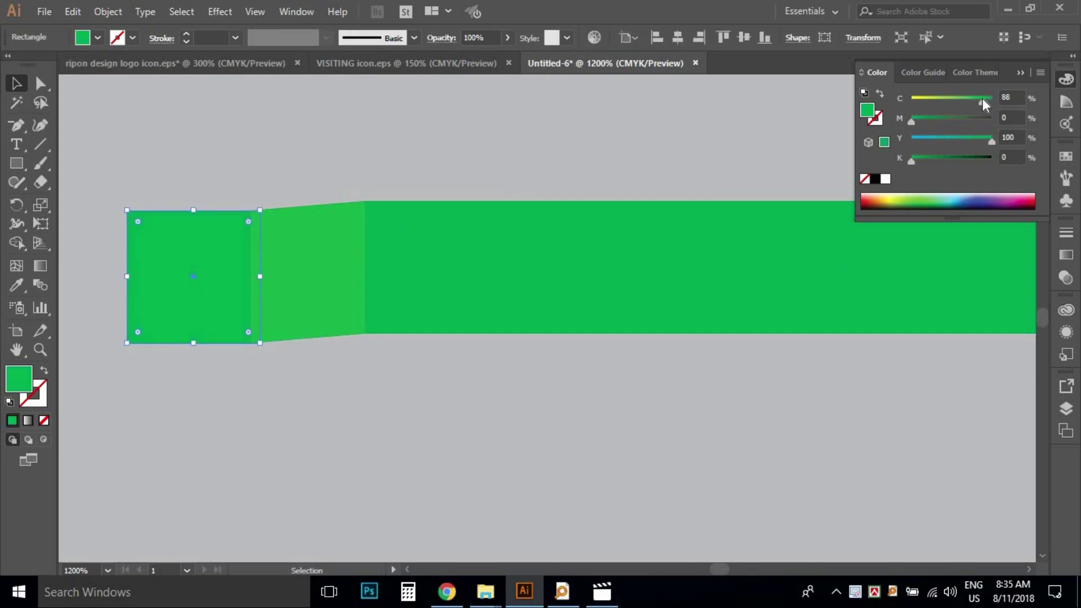
Zoom back out to the whole card and select the finished green banner.
click(704, 138)
ctrl+alt+click(615, 193)
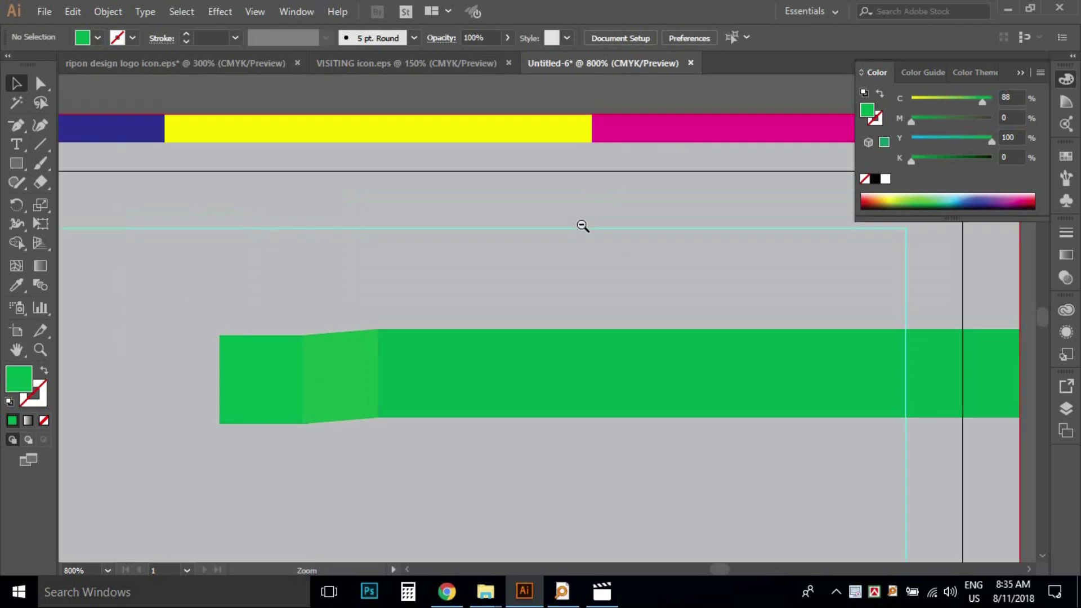
ctrl+alt+click(594, 275)
ctrl+alt+click(580, 346)
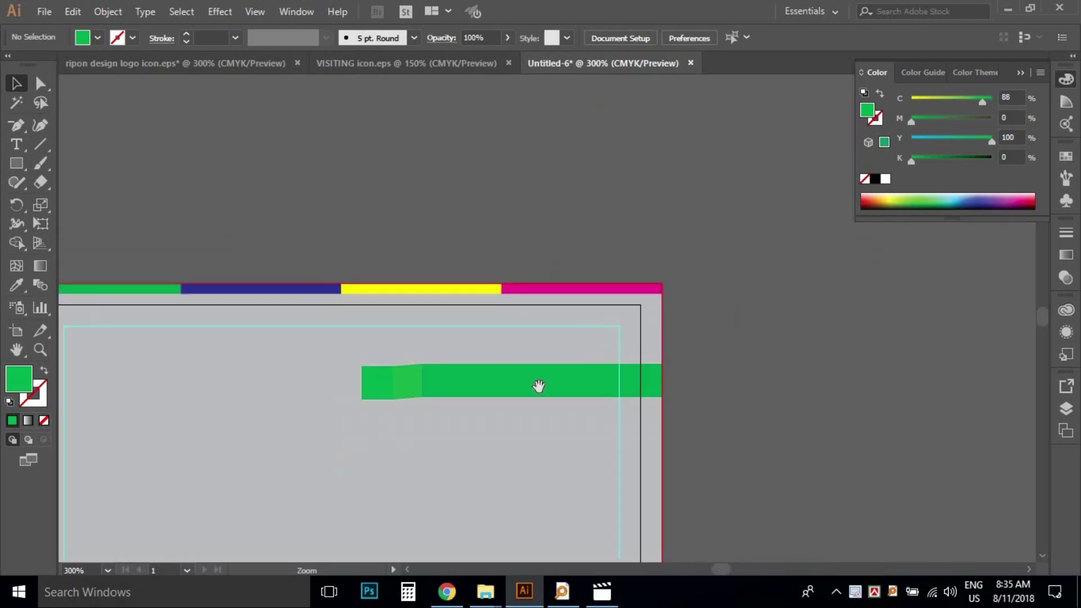
drag(566, 355, 594, 282)
ctrl+alt+click(495, 343)
Copy the banner straight down and repeat twice for four stacked banners.
key(ctrl+a)
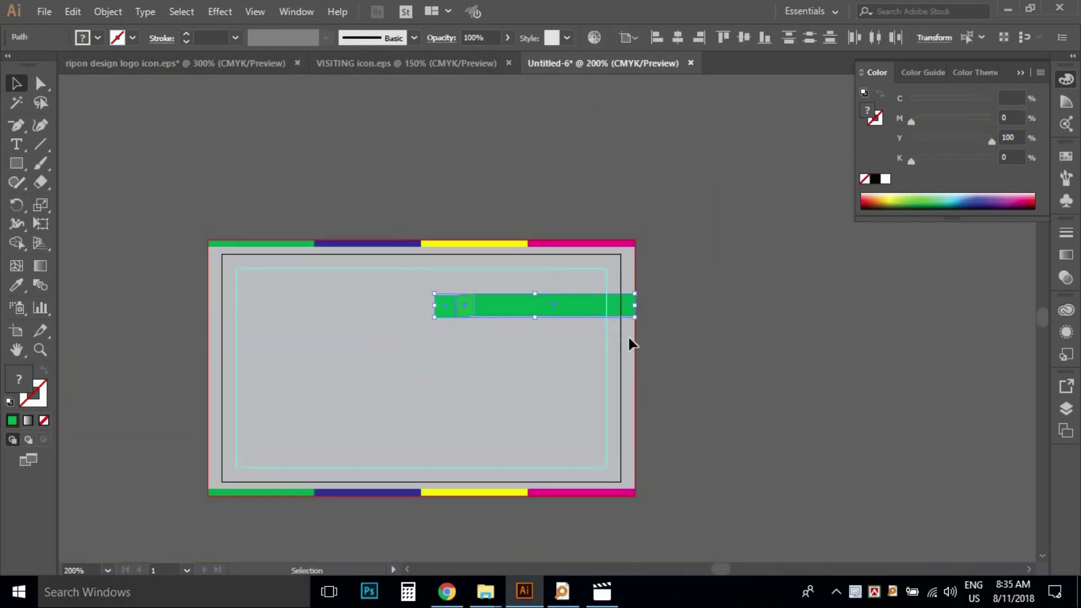
drag(534, 314, 534, 349)
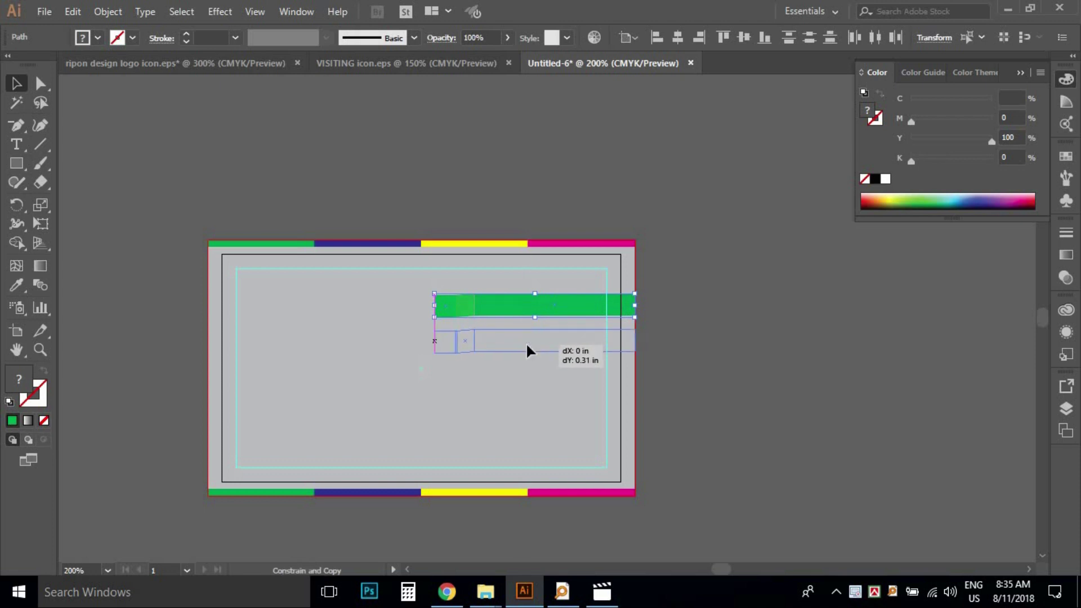
key(ctrl+d)
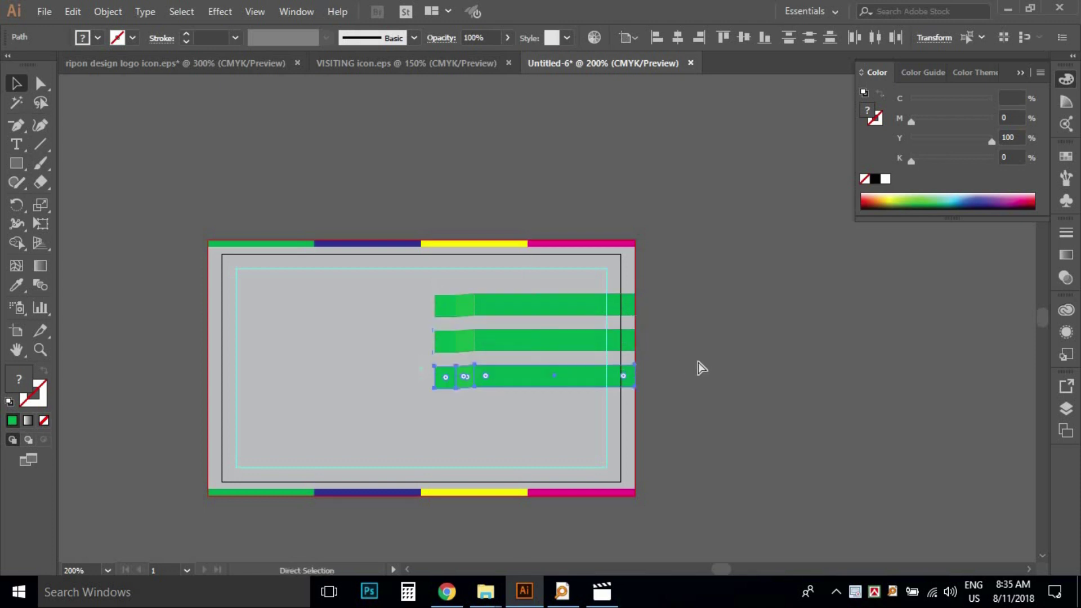
key(ctrl+d)
key(ctrl+shift+a)
Make the second banner's long strip yellow by setting C to 0.
alt+scroll(620, 345, up, 1)
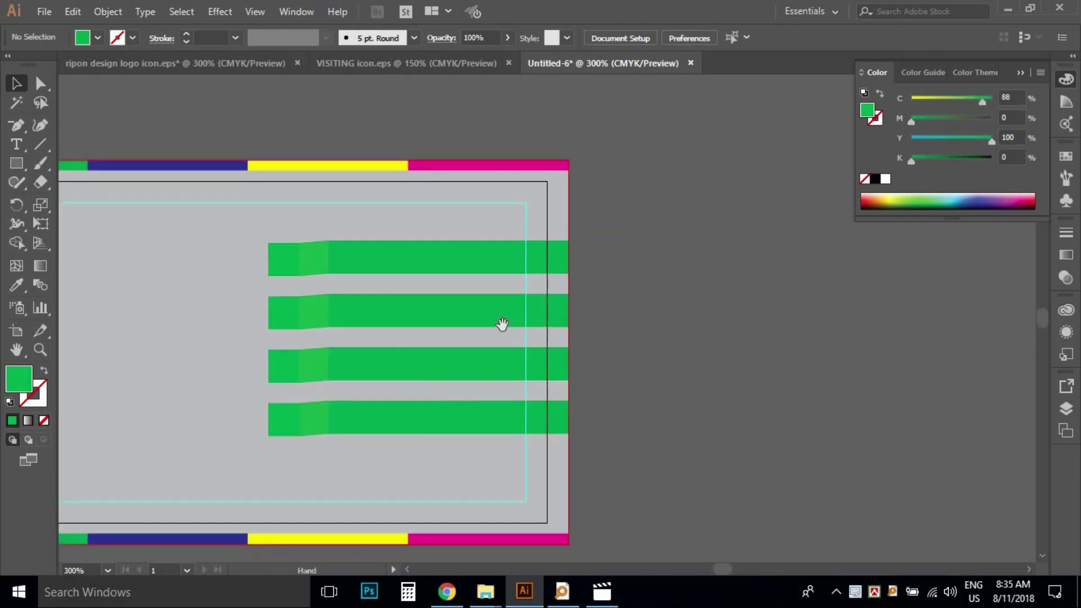
click(466, 321)
drag(990, 101, 912, 102)
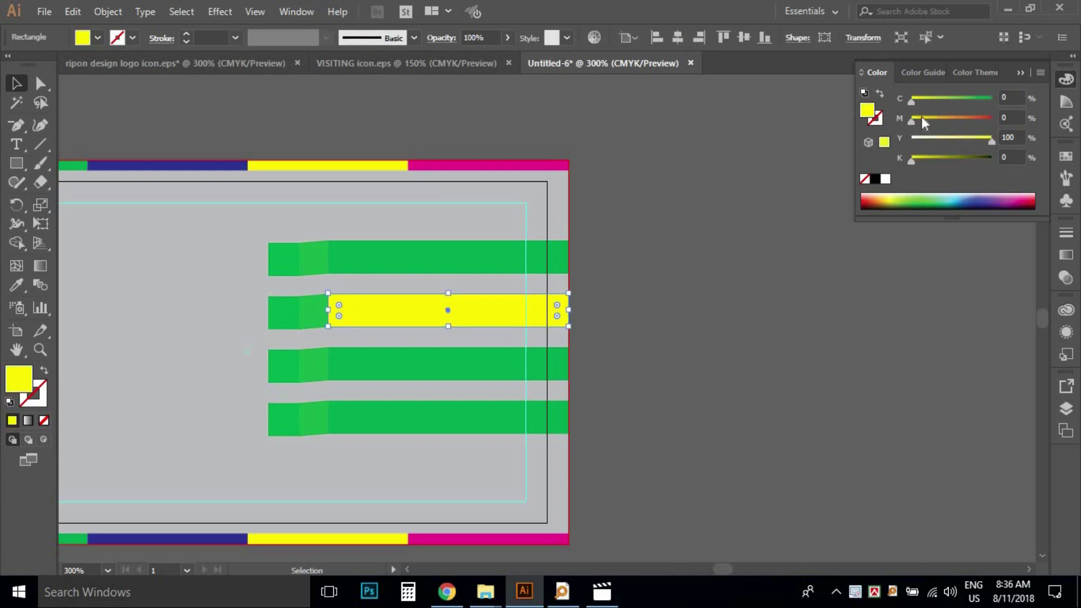
Recolour the second banner's fold piece yellow with C 0 and Y about 67.
click(314, 311)
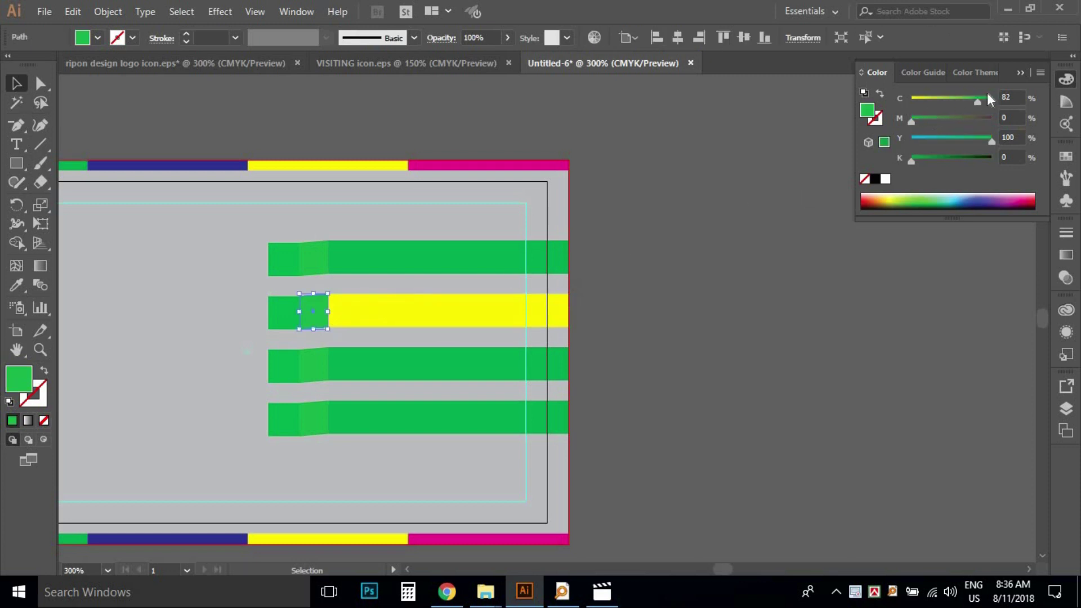
click(913, 101)
drag(990, 142, 983, 142)
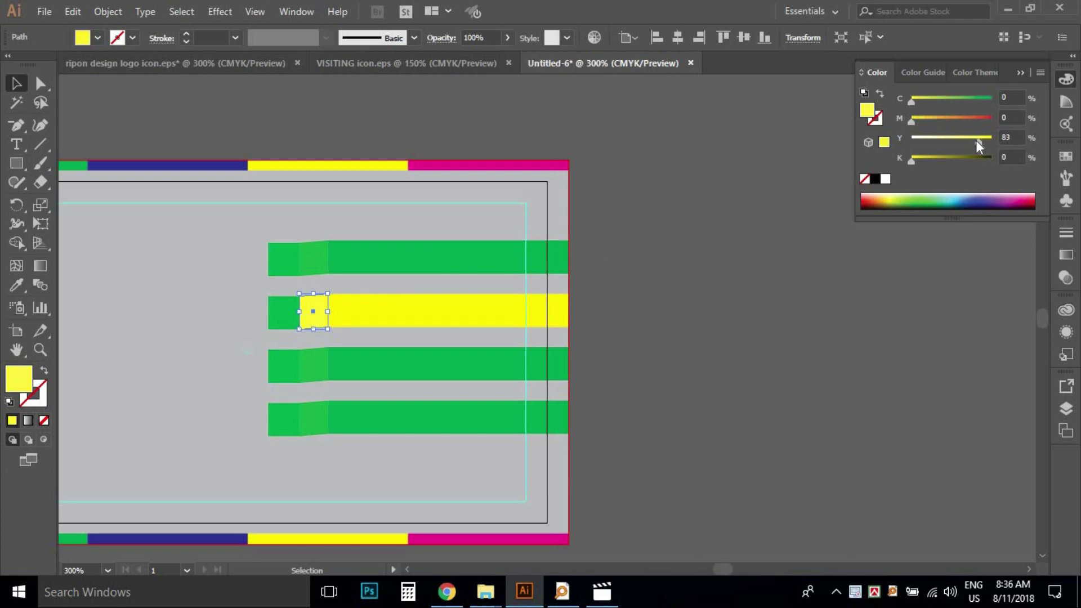
click(473, 290)
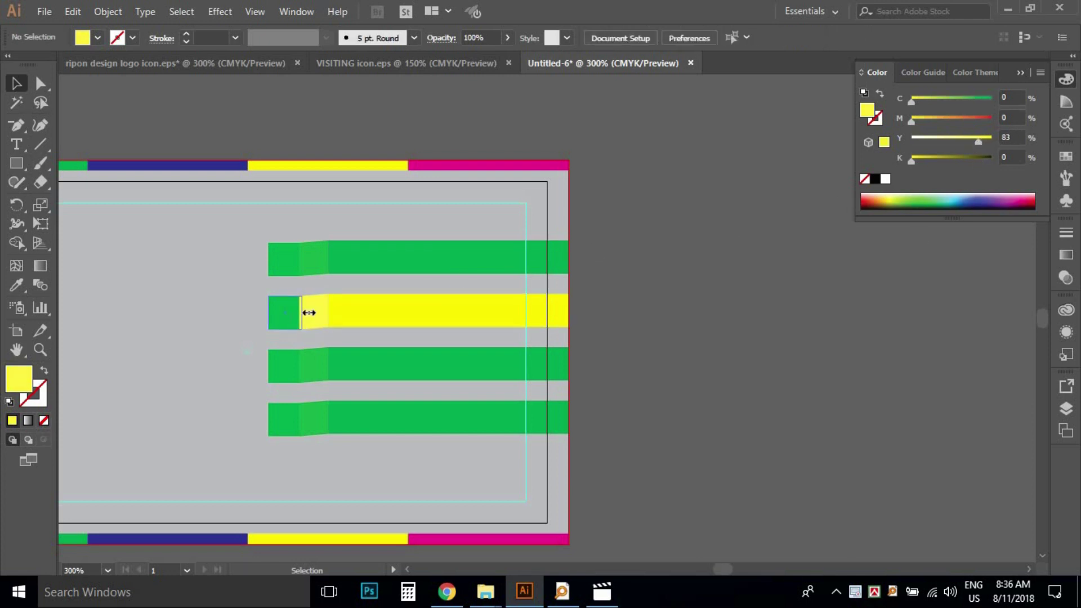
Make the second banner's end square pale yellow with C 0 and Y about 47.
click(294, 317)
click(915, 99)
drag(991, 141, 951, 146)
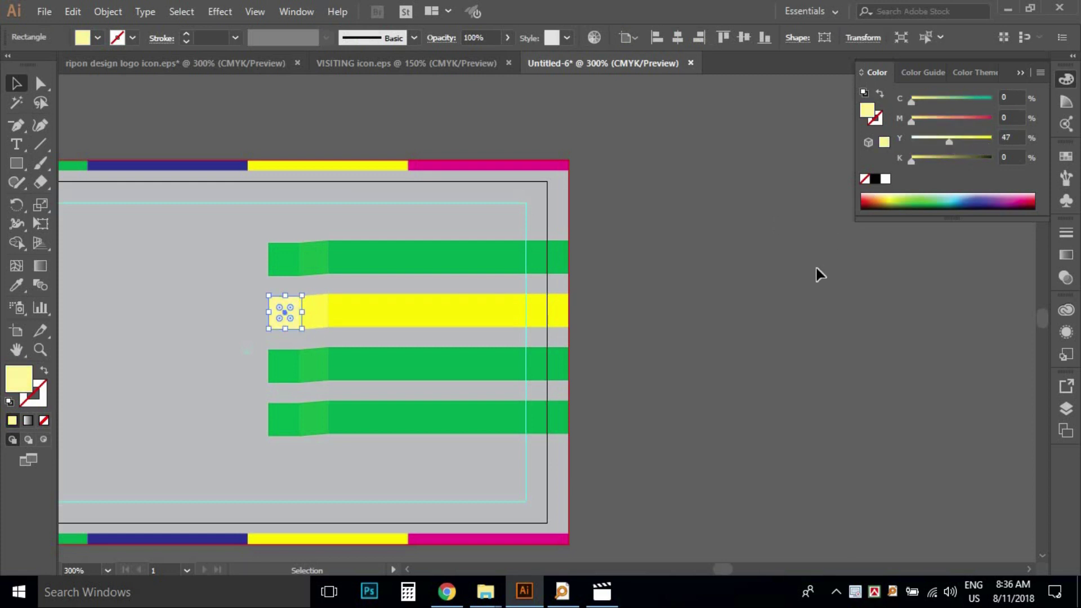
click(718, 332)
scroll(535, 304, up, 1)
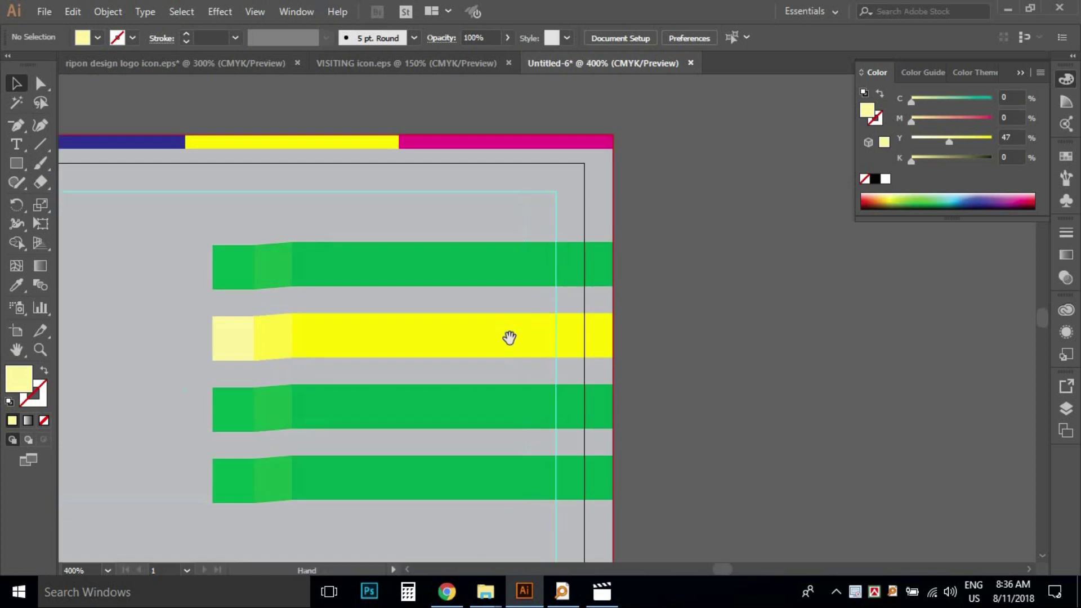
click(387, 304)
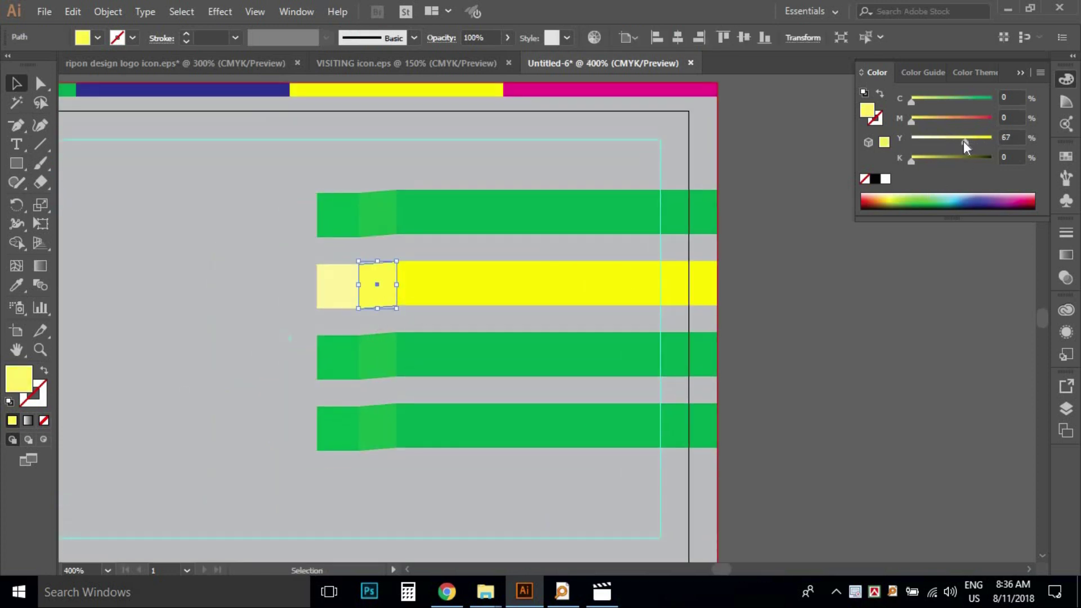
click(882, 297)
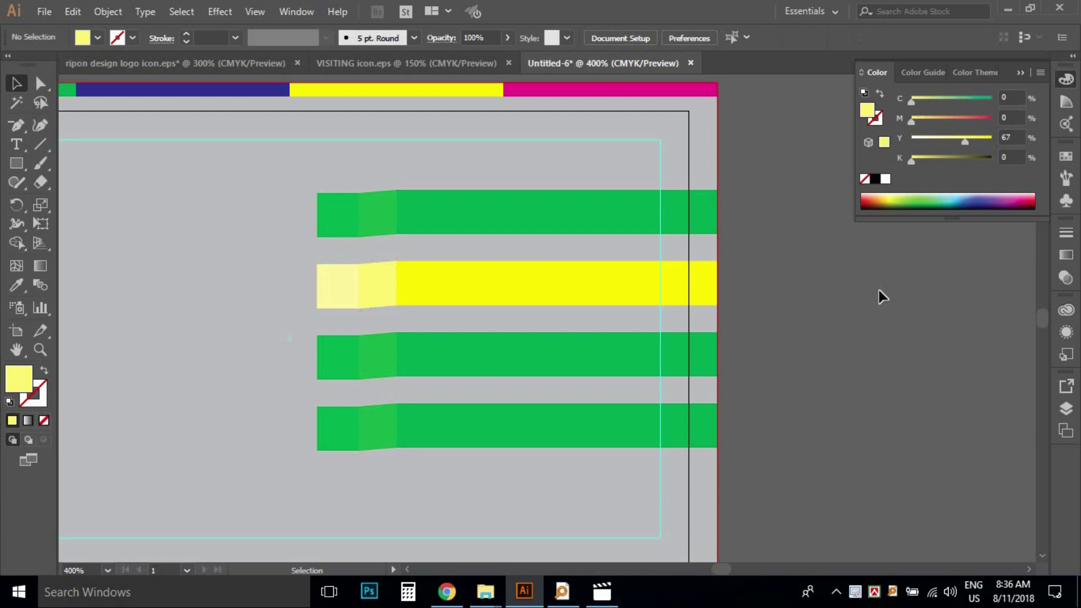
click(525, 346)
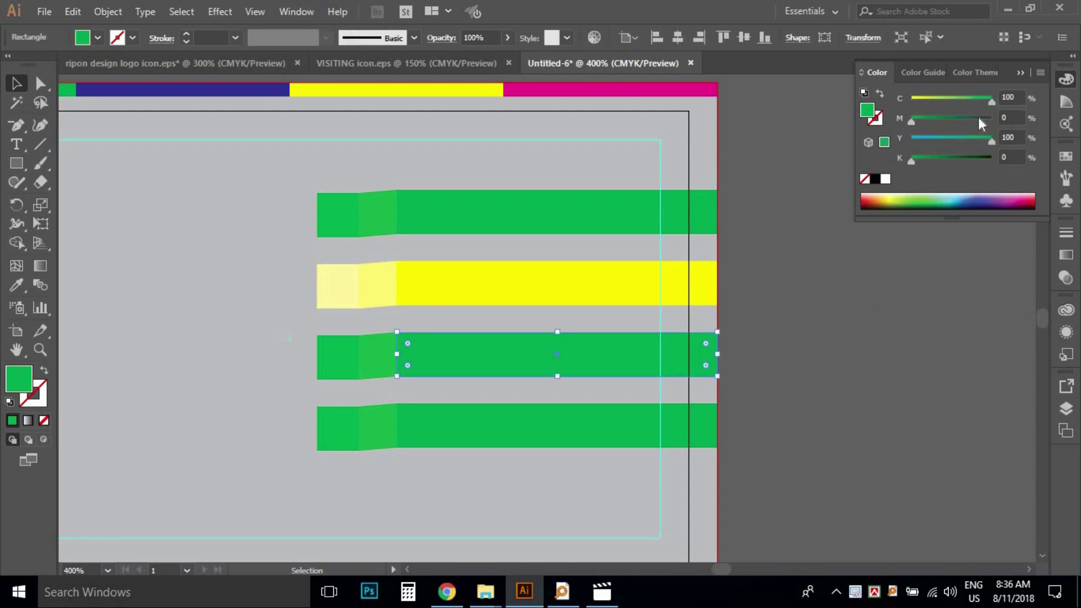
Turn the third banner's long strip and fold piece magenta, with yellow set to 0.
mouse_move(992, 102)
mouse_down()
mouse_move(912, 103)
mouse_move(992, 121)
mouse_move(880, 130)
mouse_up()
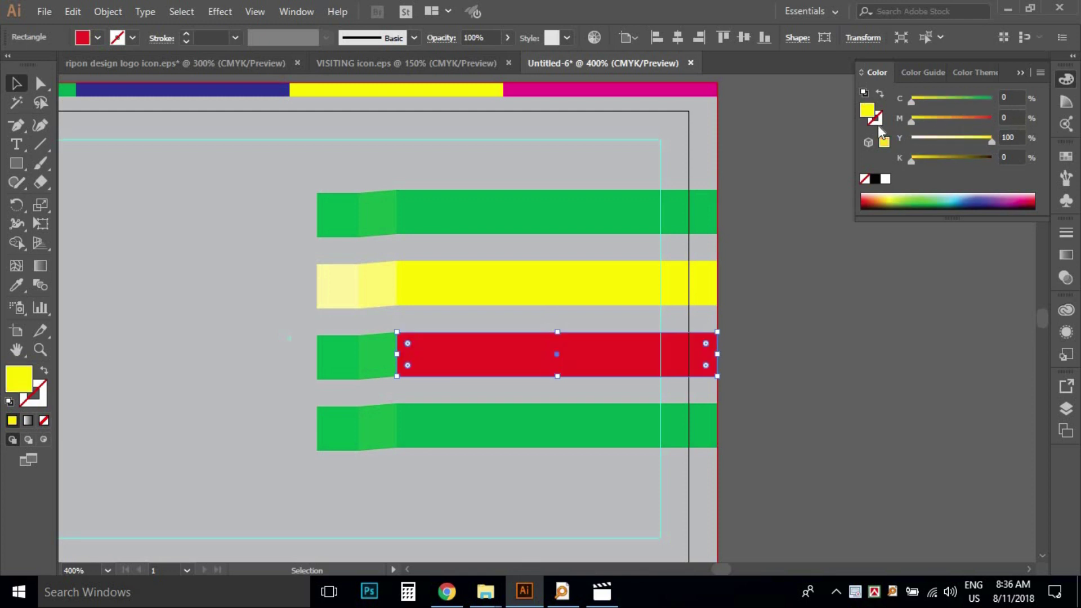
drag(992, 137, 843, 146)
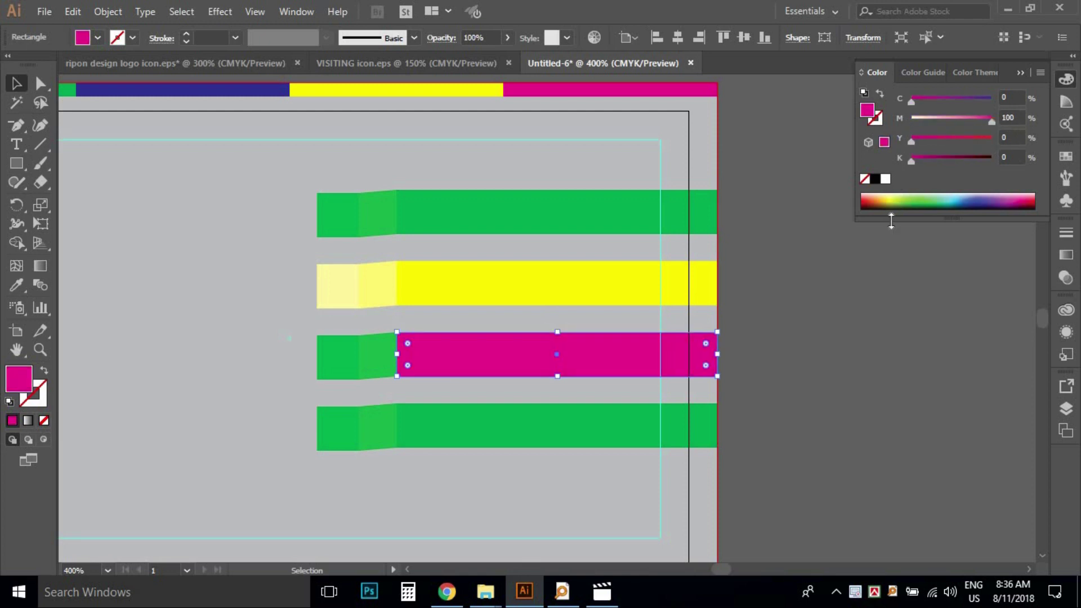
click(379, 356)
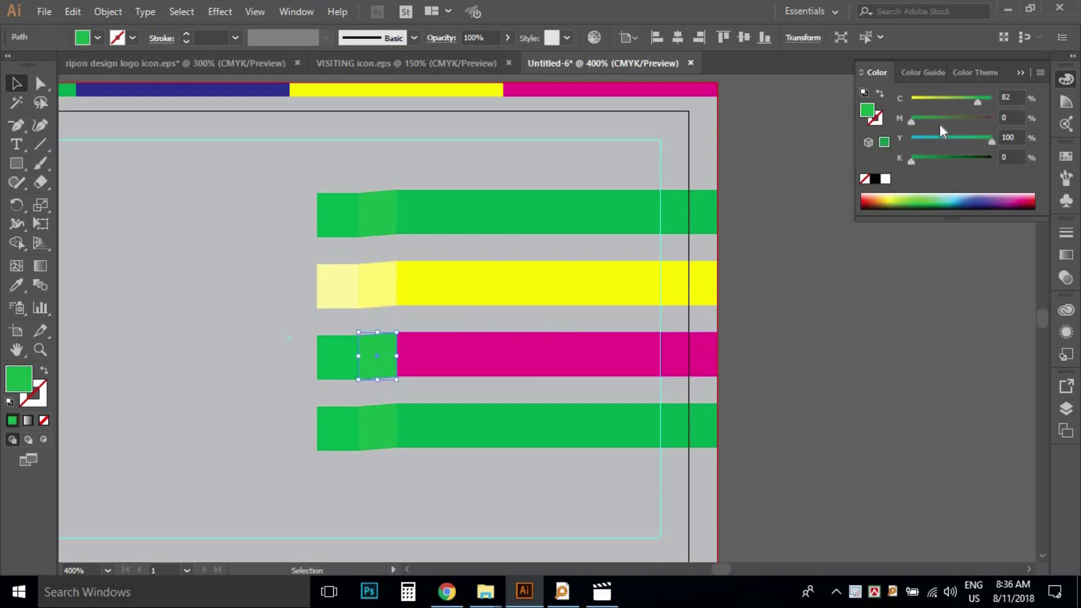
mouse_move(979, 117)
mouse_down()
mouse_move(993, 117)
mouse_move(880, 107)
mouse_up()
double_click(1009, 137)
text(0)
key(Return)
double_click(1012, 117)
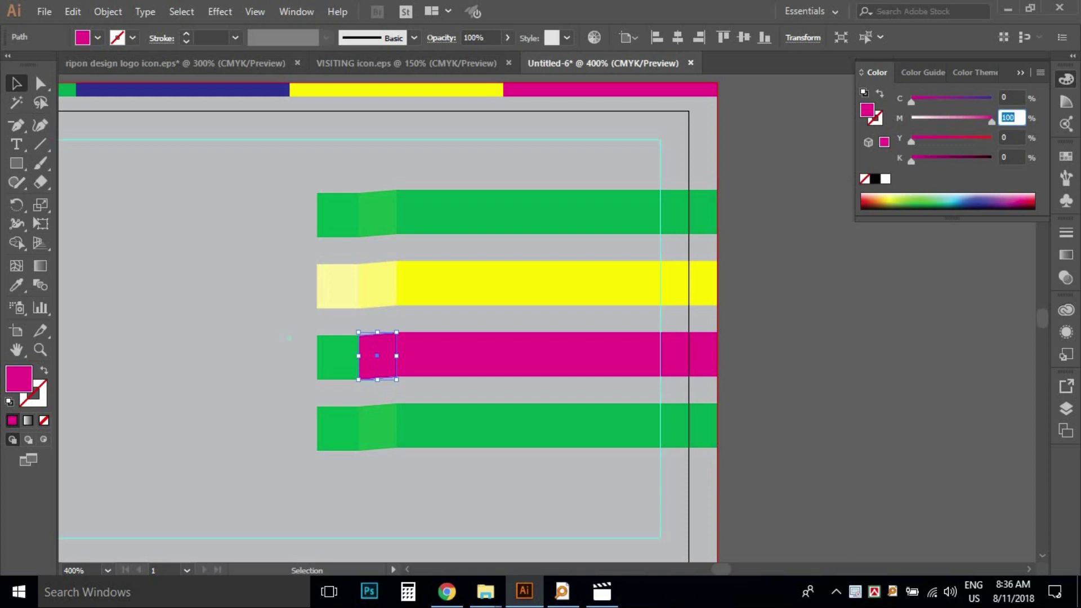
text(0)
key(Return)
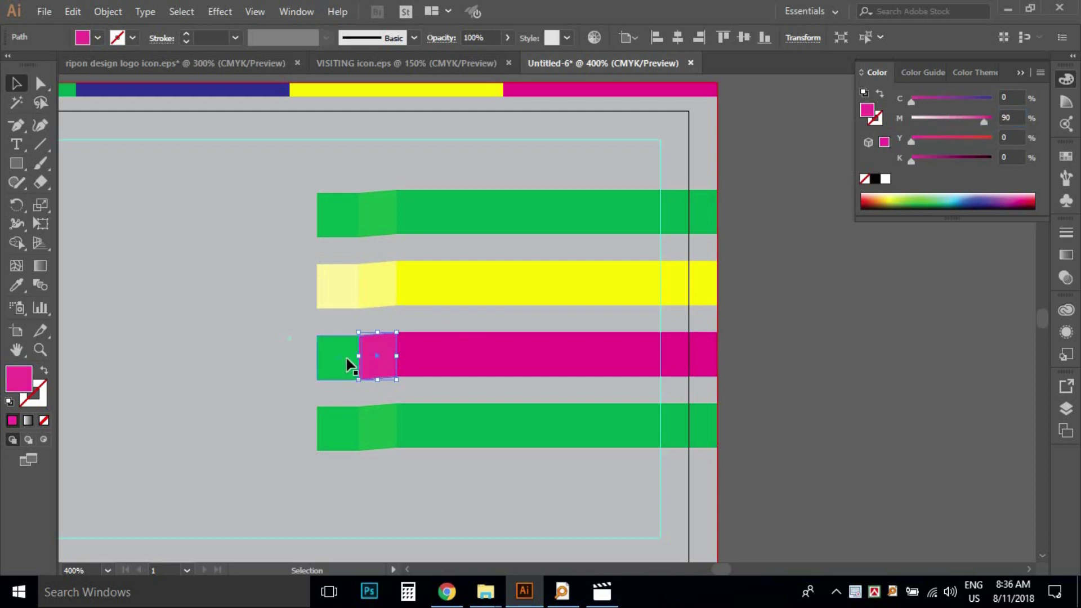
Give the third banner's end square a lighter pink: C 0, M 70, Y 0.
click(346, 360)
double_click(1014, 115)
key(shift+Tab)
text(0)
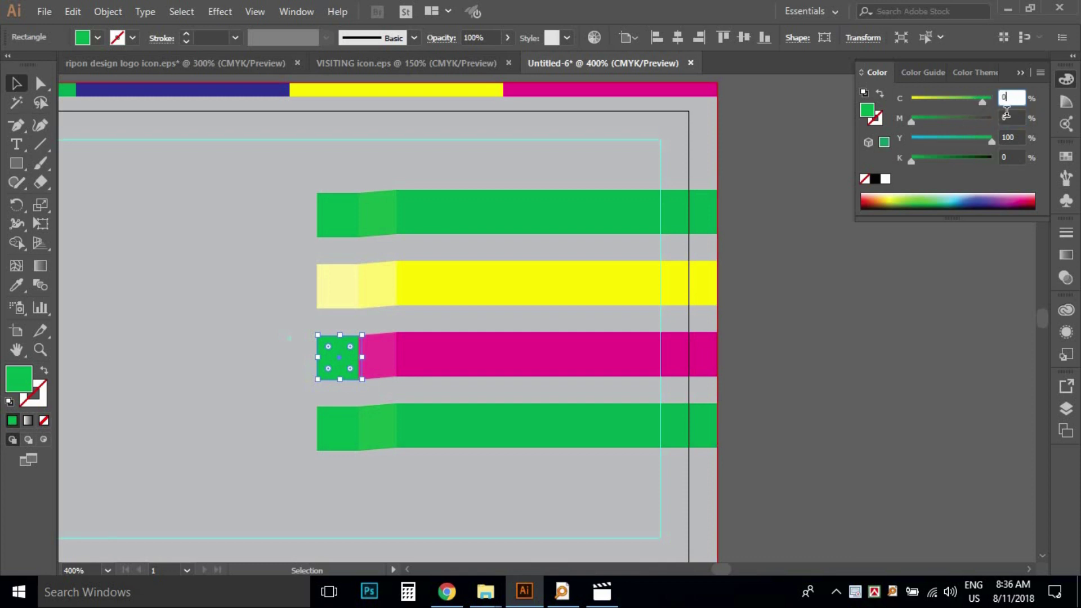
double_click(1012, 116)
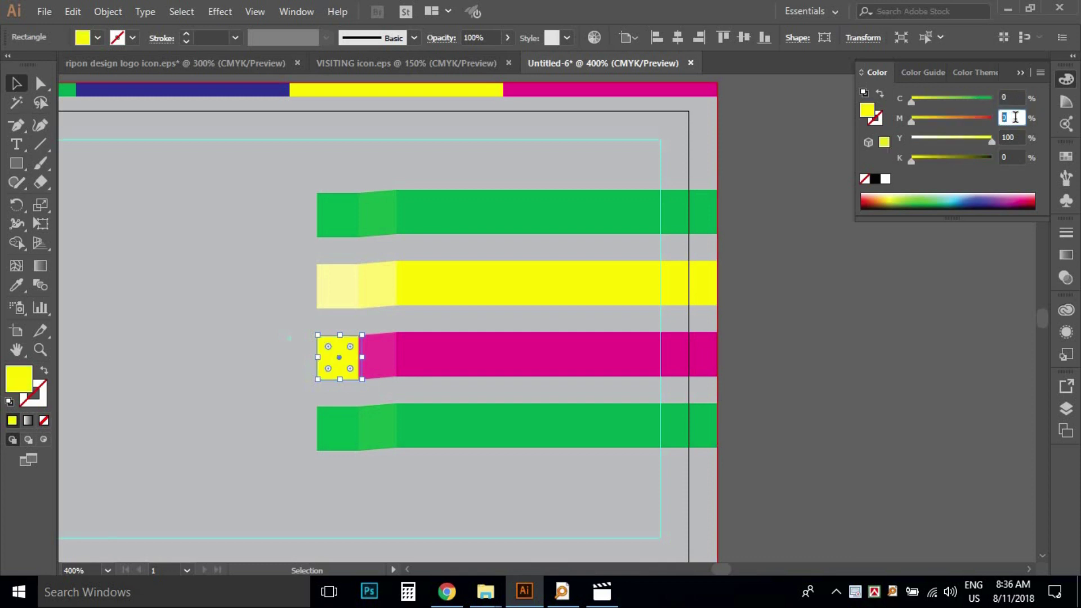
text(70)
key(Tab)
text(0)
click(1016, 117)
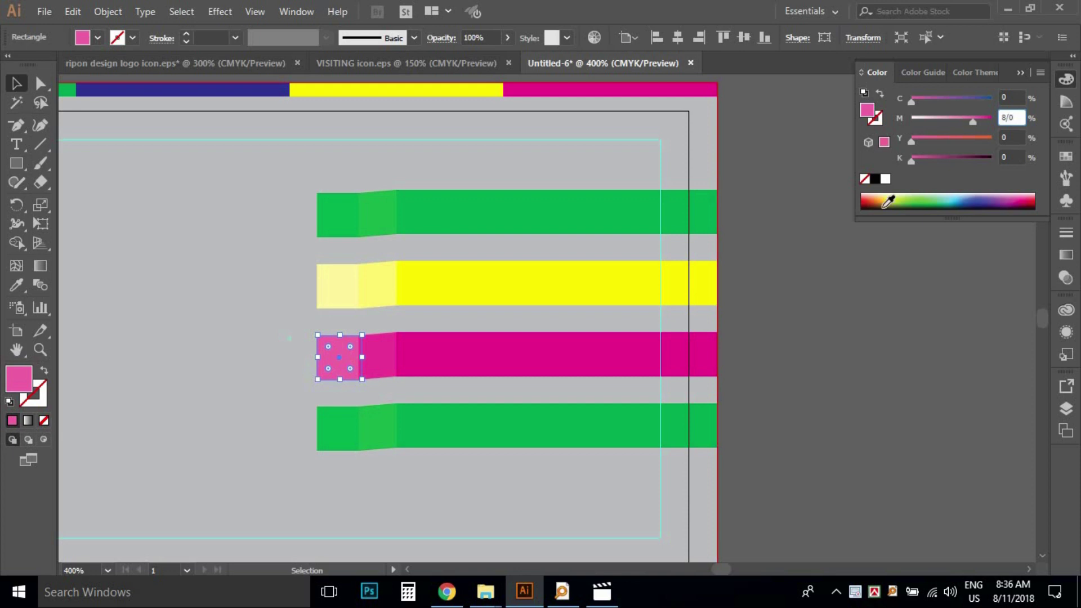
click(800, 298)
click(521, 428)
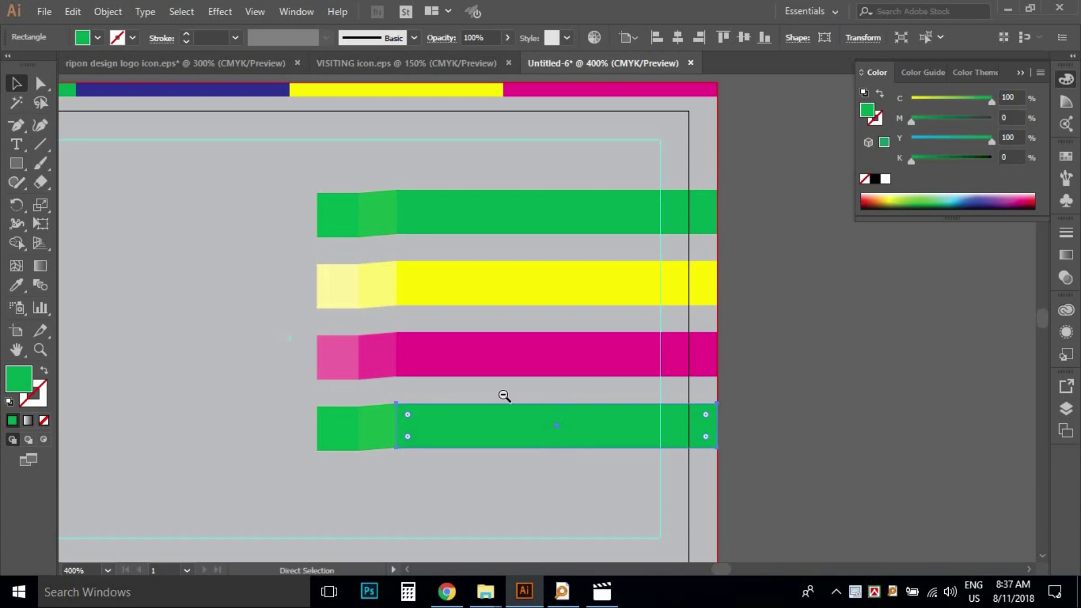
Recolour the bottom ribbon's long bar blue at CMYK 100/100/0/0.
key(ctrl+minus)
scroll(487, 439, up, 3)
key(space)
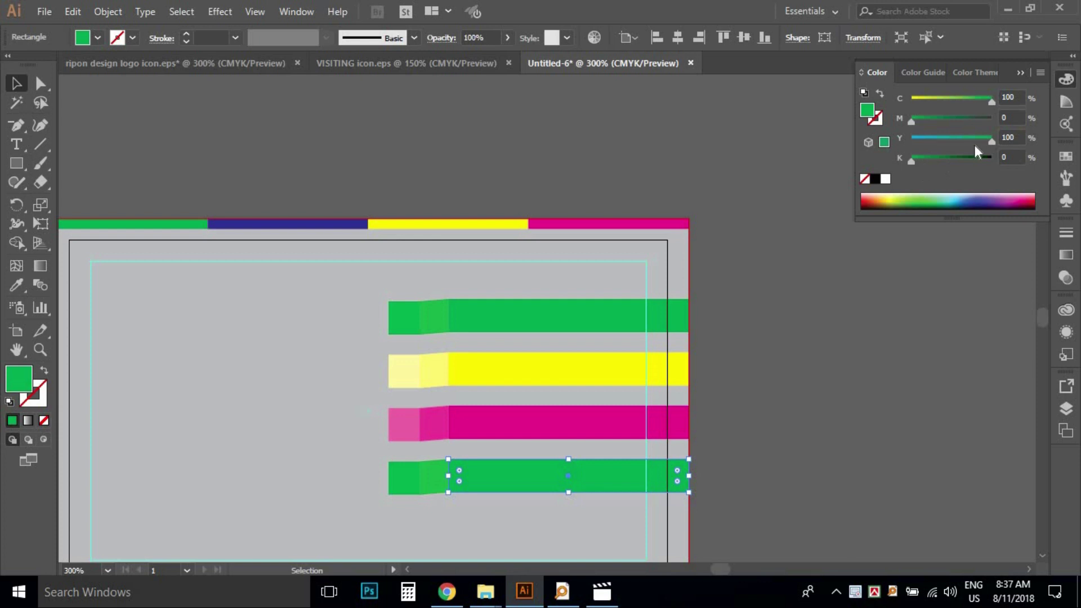
click(977, 205)
drag(982, 137, 1014, 138)
drag(918, 104, 924, 105)
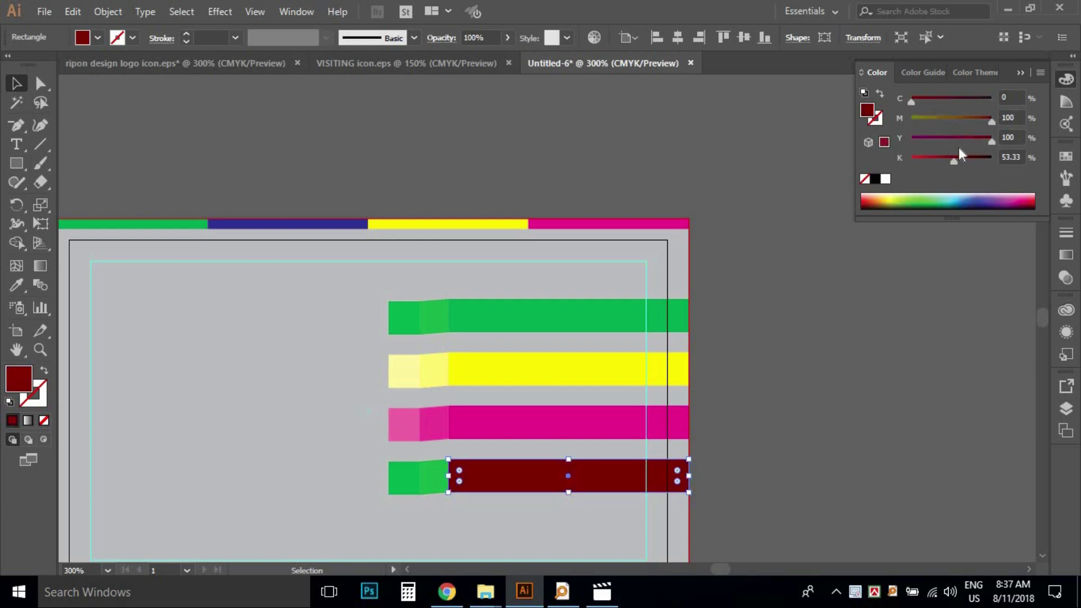
key(ctrl+z)
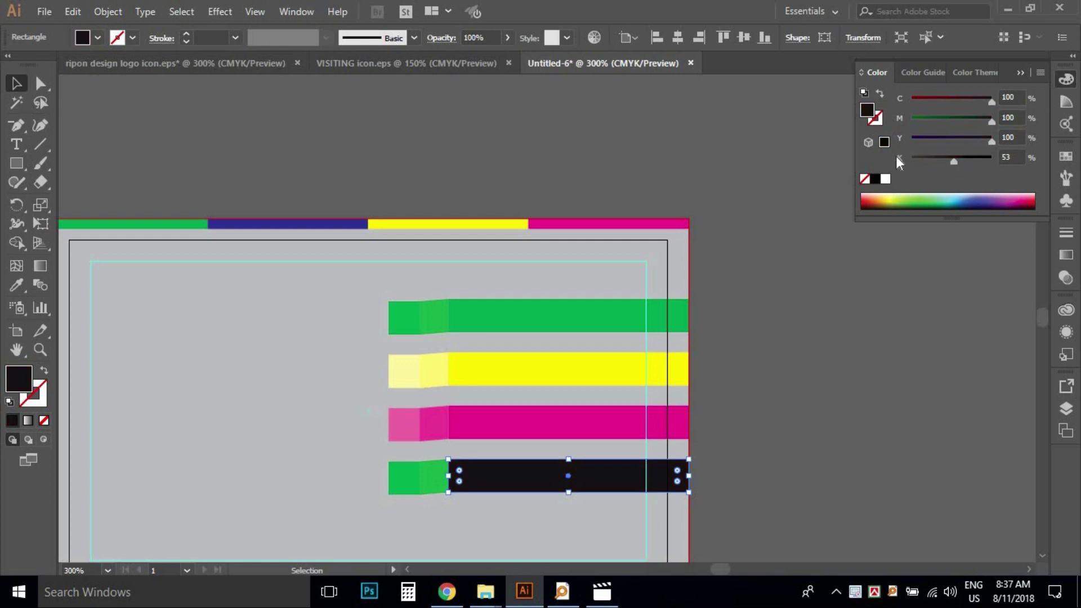
click(903, 162)
drag(990, 146, 896, 147)
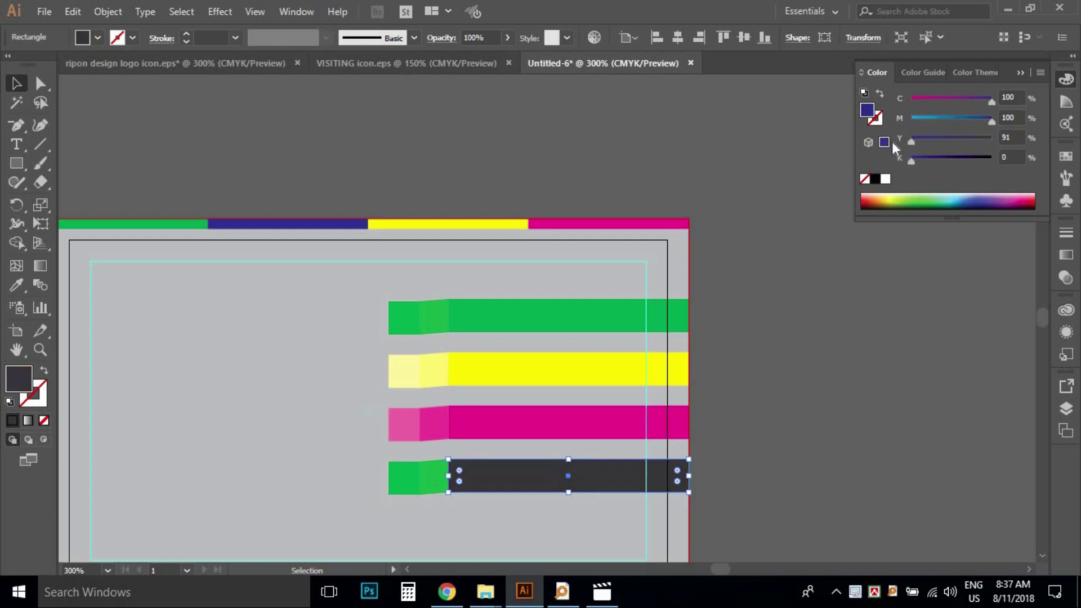
scroll(700, 290, down, 3)
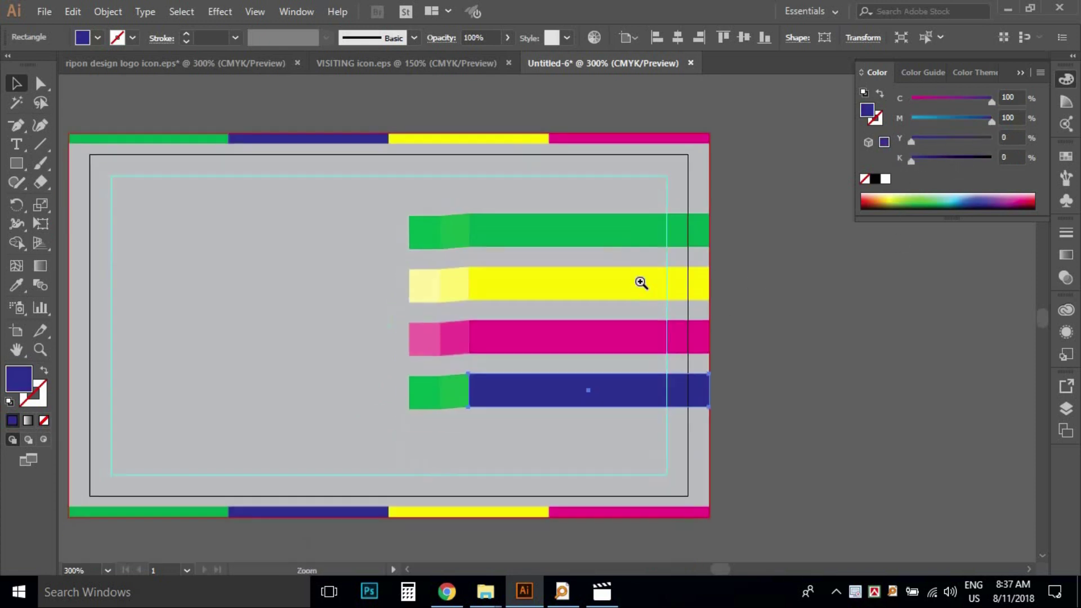
alt+scroll(645, 296, up, 1)
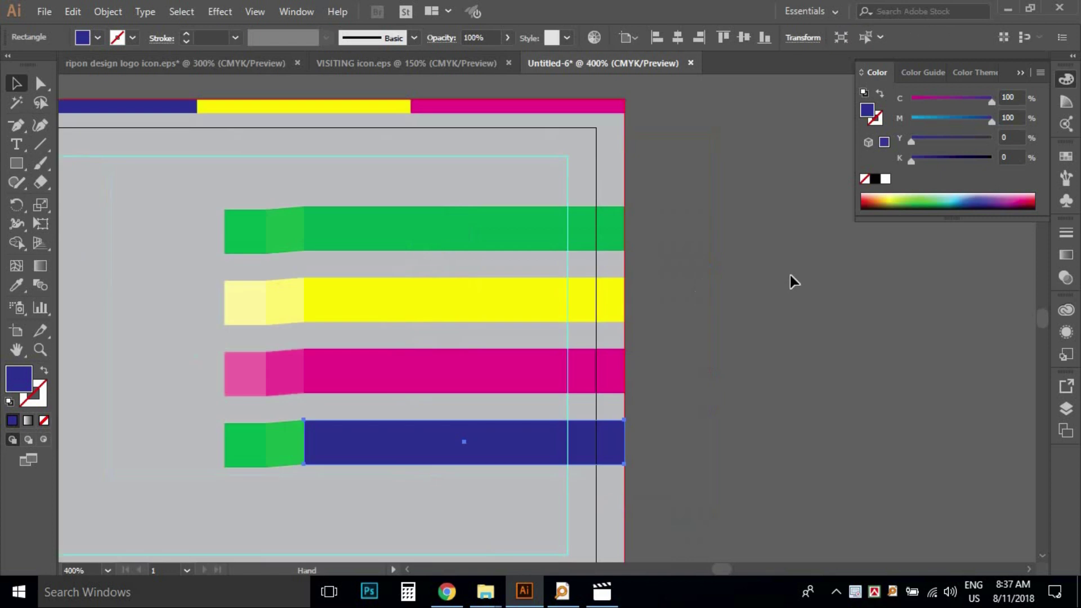
Set the bottom ribbon's middle square to CMYK 90/90/0/0.
click(288, 444)
click(1009, 96)
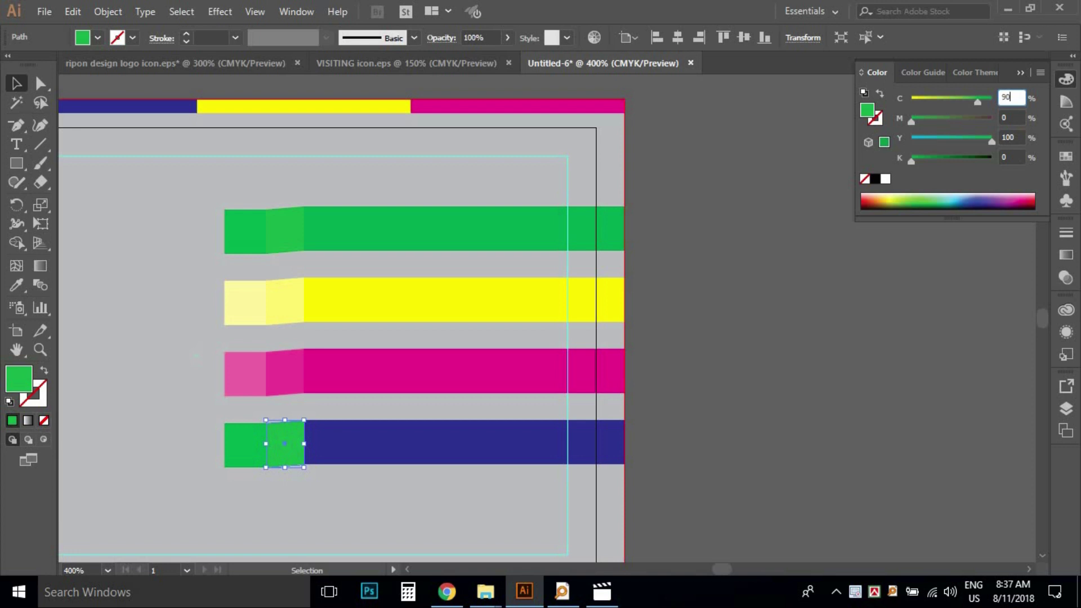
key(Tab)
text(90)
key(Tab)
text(0)
key(Tab)
text(0)
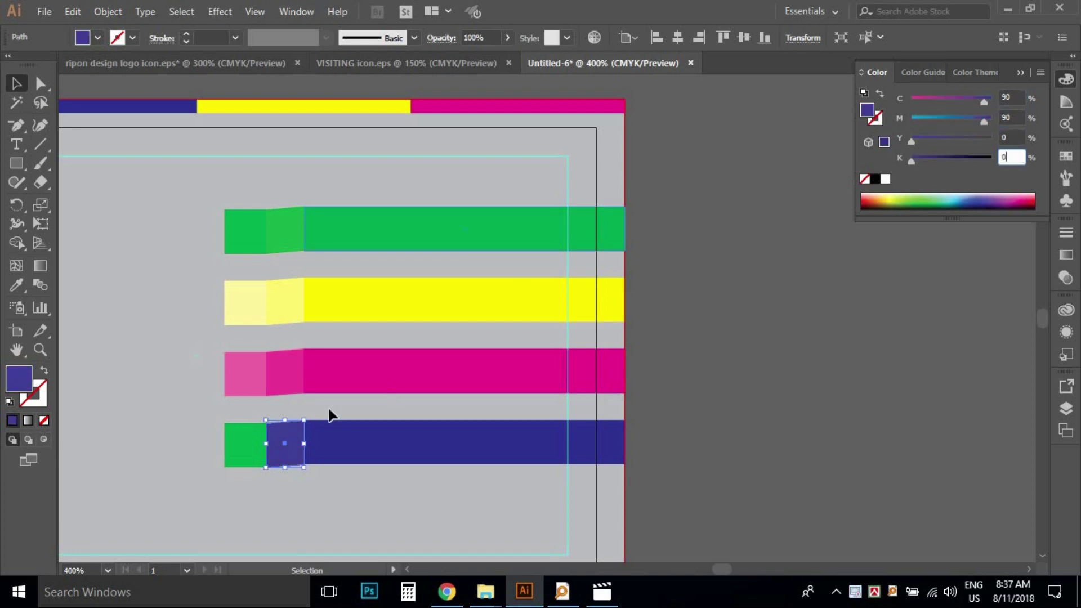
Set the bottom ribbon's left square to a lighter blue, CMYK 80/80/0/0.
click(253, 447)
drag(1015, 99, 945, 99)
text(80)
key(Tab)
text(980)
key(Tab)
key(Tab)
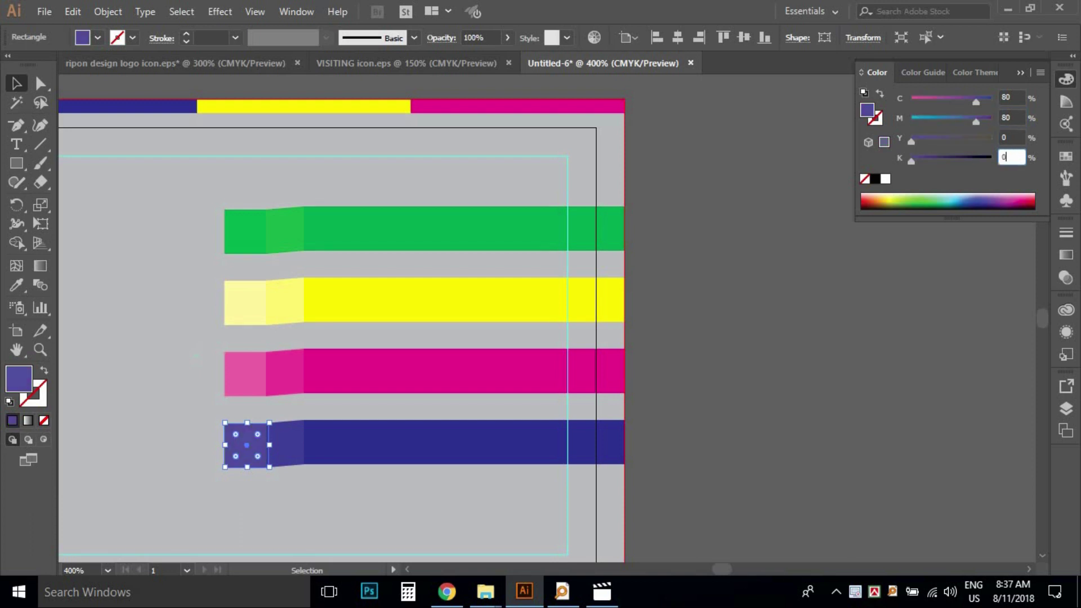
click(734, 331)
Scroll and pan the view to review the four shaded ribbons.
scroll(483, 340, down, 1)
scroll(468, 358, down, 1)
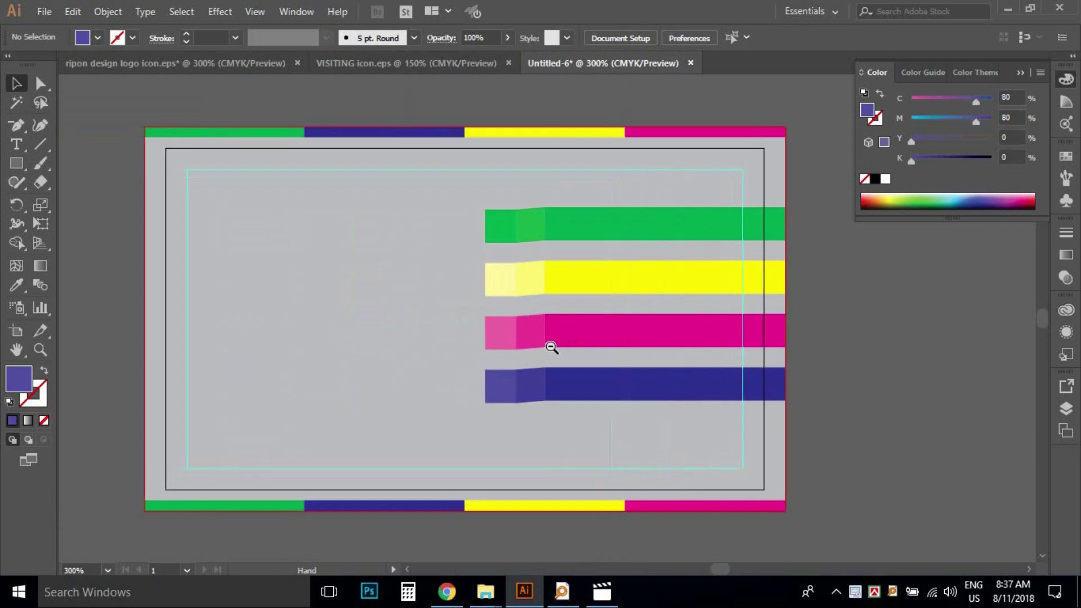
scroll(551, 351, down, 1)
mouse_move(519, 348)
mouse_down()
mouse_move(434, 363)
mouse_move(582, 358)
mouse_up()
scroll(484, 338, up, 1)
click(16, 144)
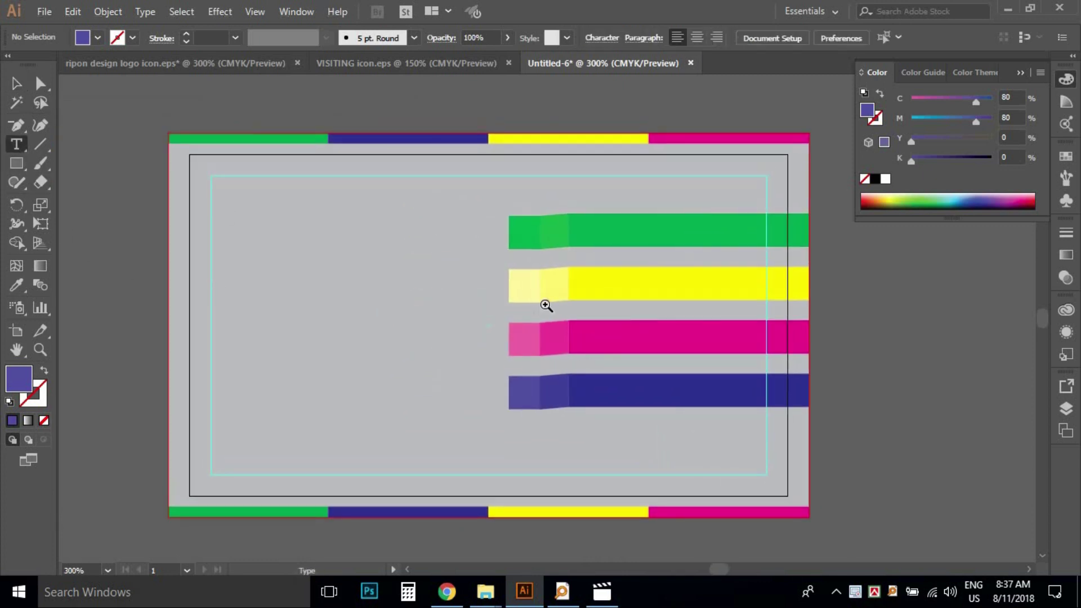
scroll(565, 290, up, 1)
drag(565, 290, 492, 371)
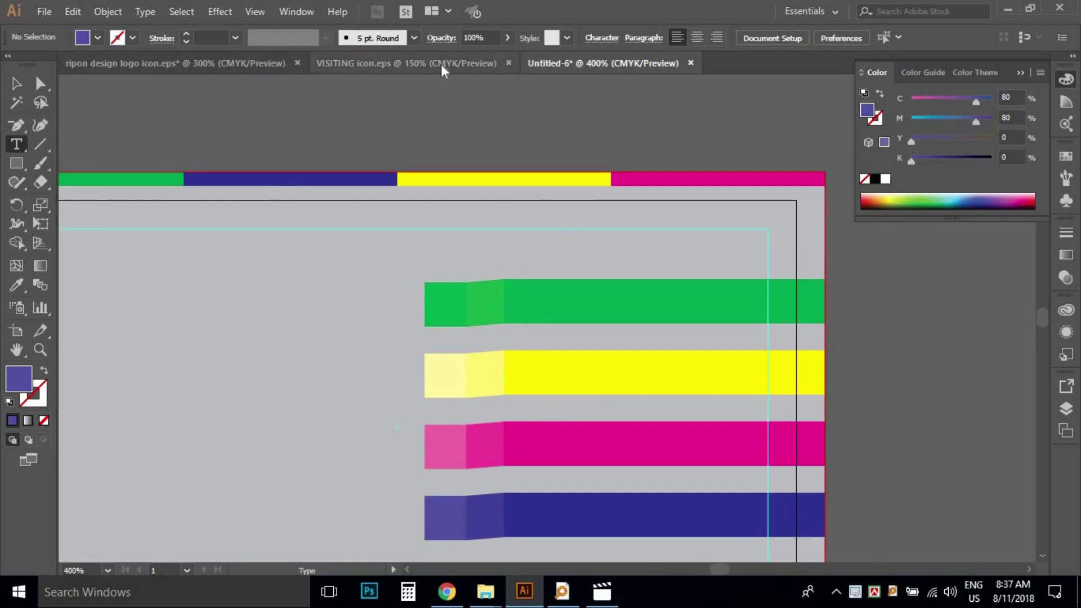
Copy all four icons from the VISITING icon.eps document.
click(405, 63)
key(v)
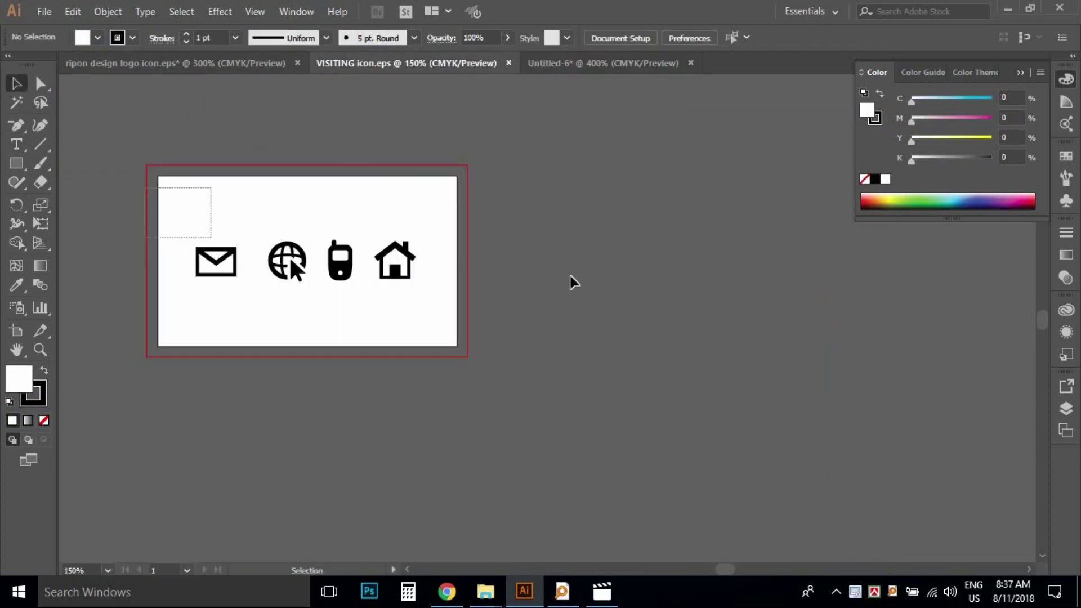
key(ctrl+a)
click(143, 63)
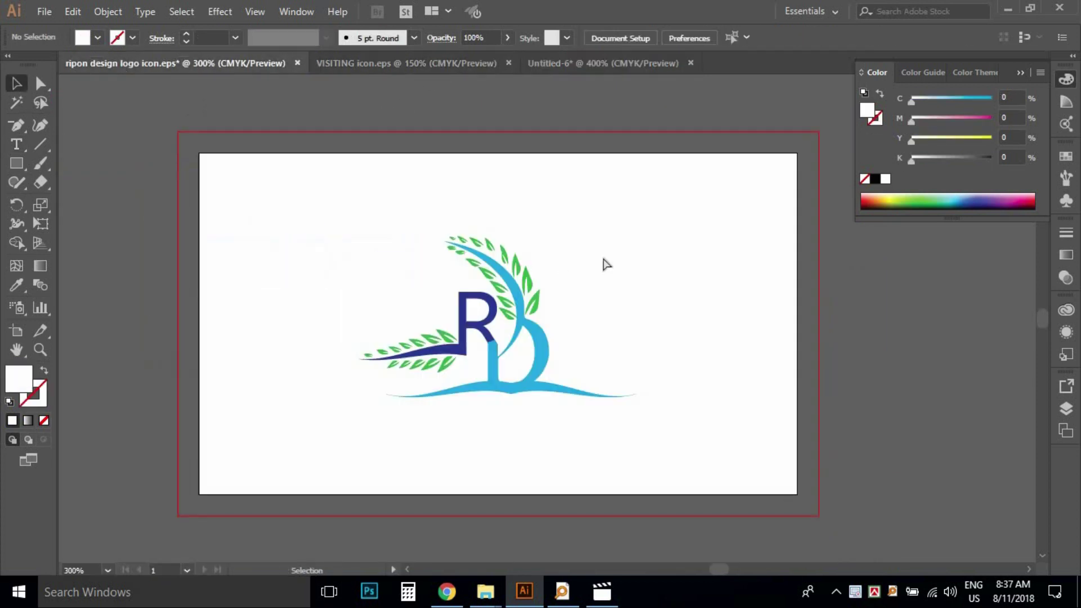
click(603, 63)
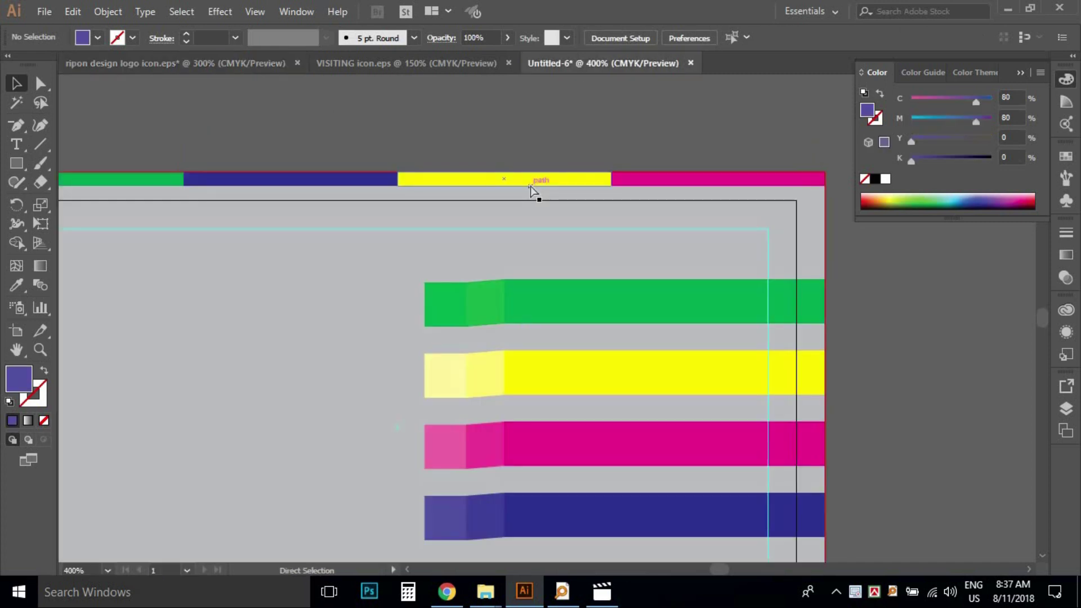
Paste the icons into the card document above the card and scale the group down small.
key(ctrl+v)
key(ctrl+minus)
key(ctrl+minus)
scroll(586, 279, down, 2)
scroll(563, 270, down, 1)
drag(623, 298, 555, 183)
key(alt+shift)
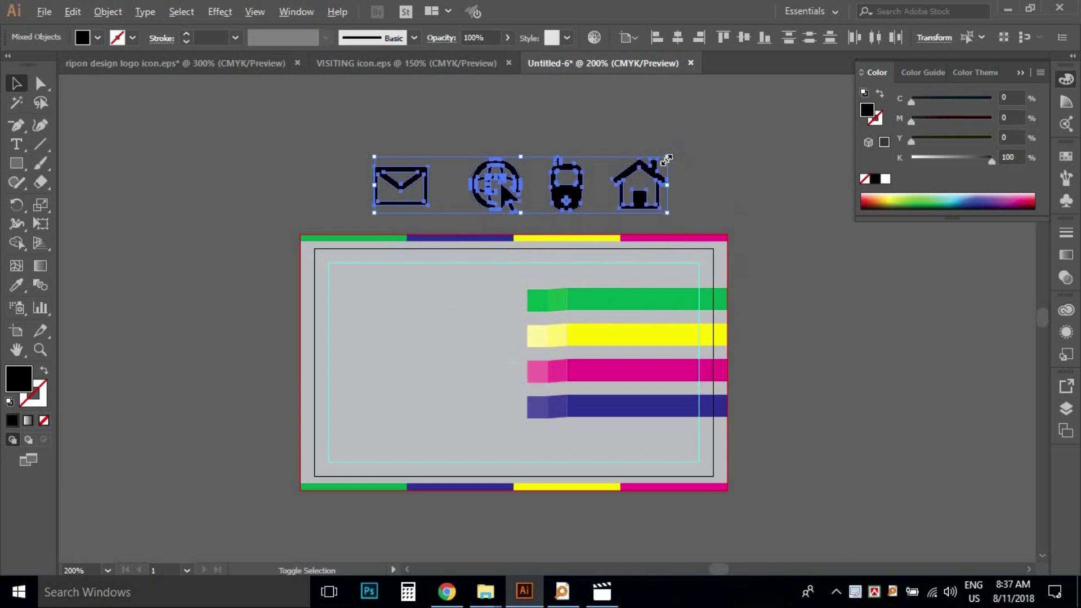
key(ctrl+z)
click(620, 197)
key(ctrl+shift+z)
mouse_move(671, 158)
mouse_down()
mouse_move(561, 189)
mouse_move(436, 204)
mouse_up()
Fill the icons white and place the phone icon on the green ribbon's end square.
click(512, 210)
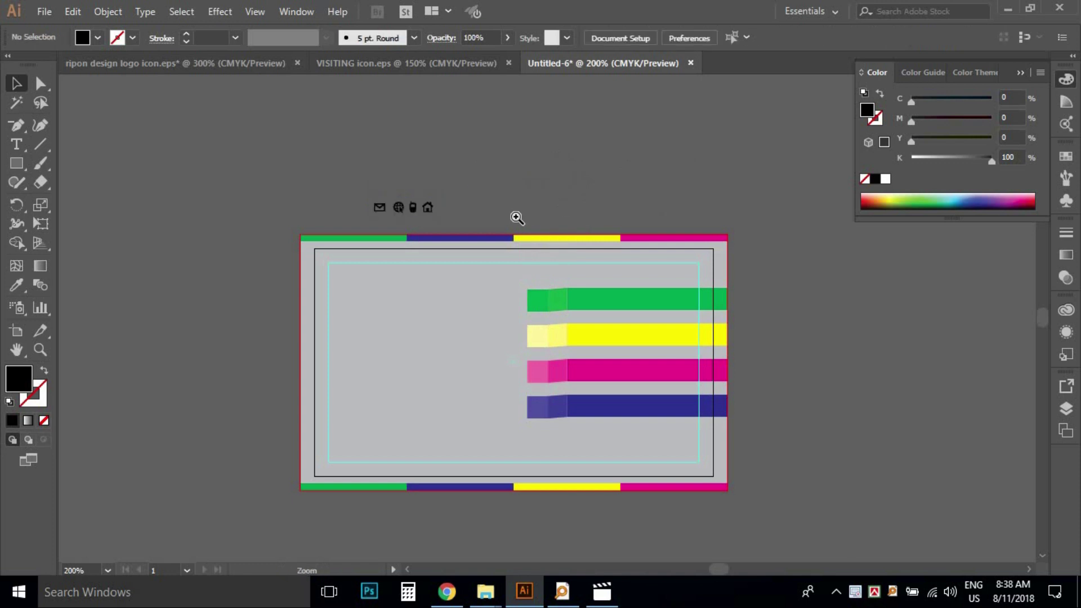
key(ctrl+plus)
drag(505, 140, 497, 64)
drag(379, 205, 416, 222)
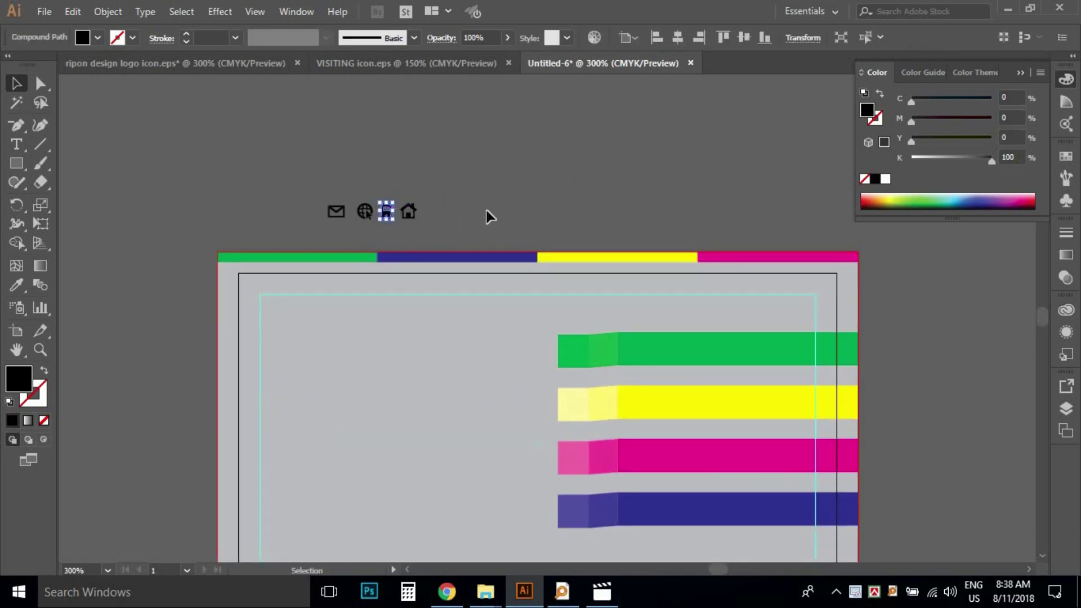
click(97, 37)
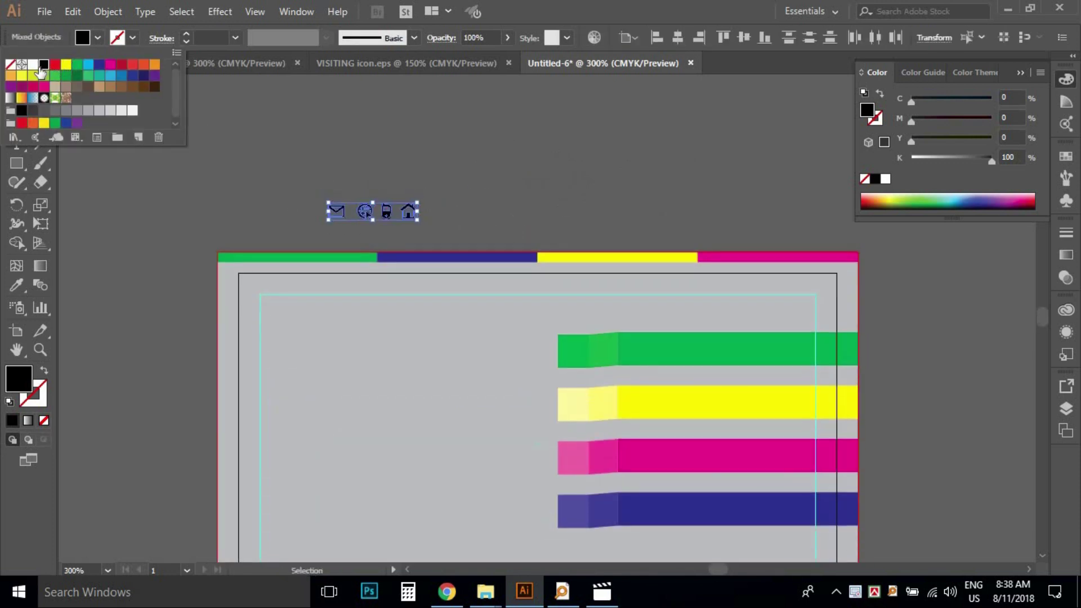
click(33, 64)
click(289, 110)
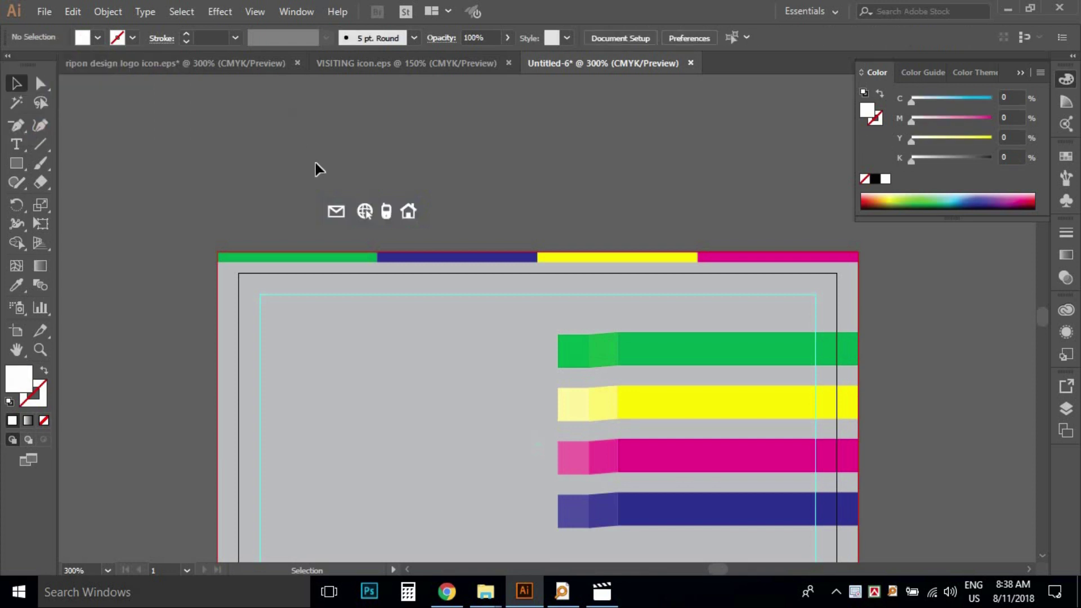
drag(386, 213, 571, 355)
Place the envelope icon on the yellow ribbon's end square and fill it red.
click(621, 284)
click(603, 305)
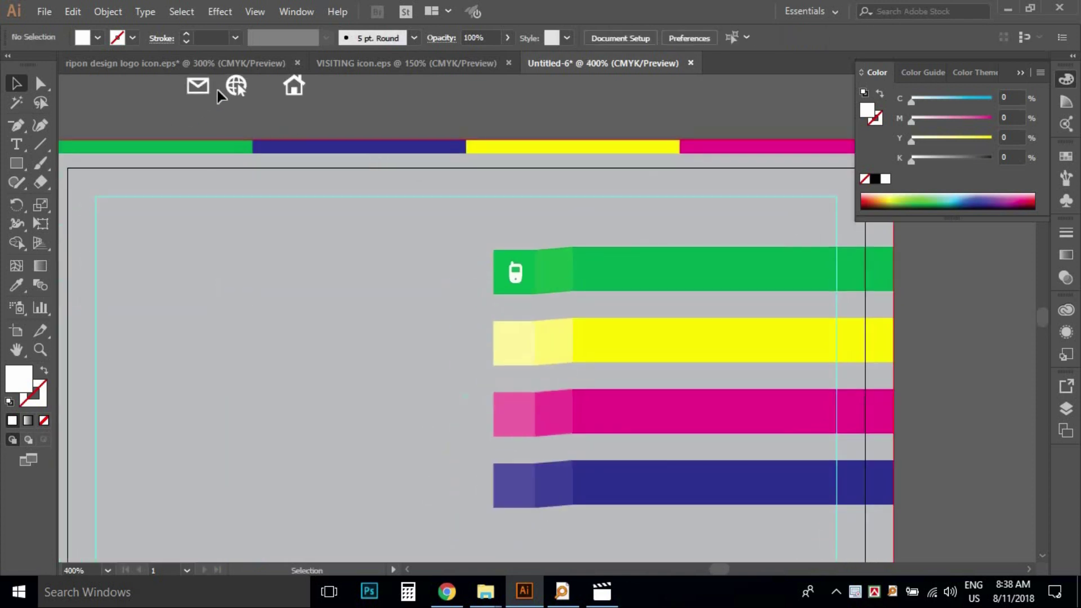
drag(204, 90, 519, 345)
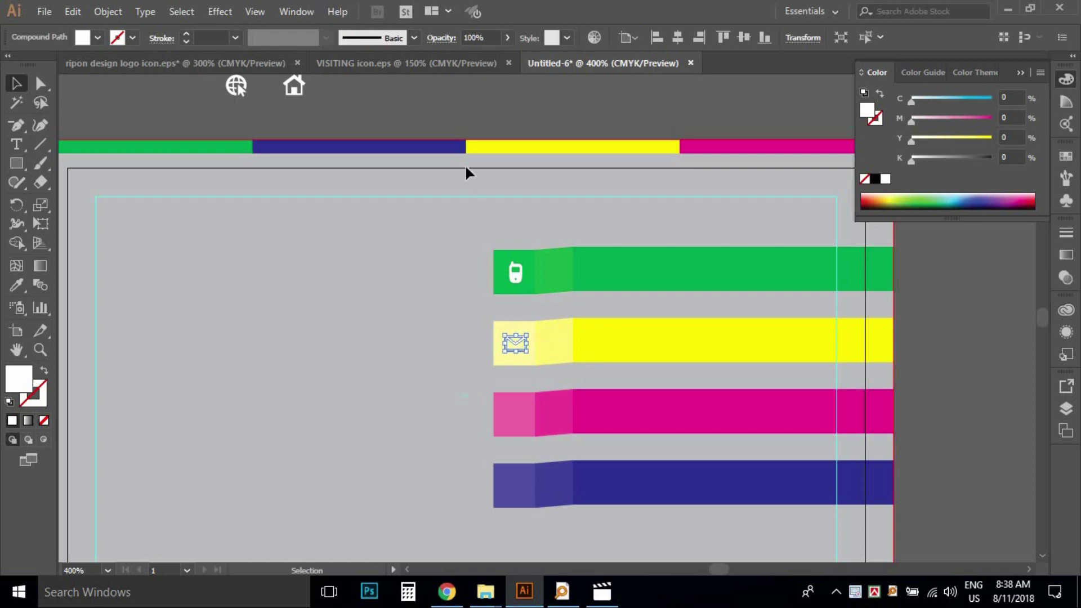
click(457, 129)
click(519, 352)
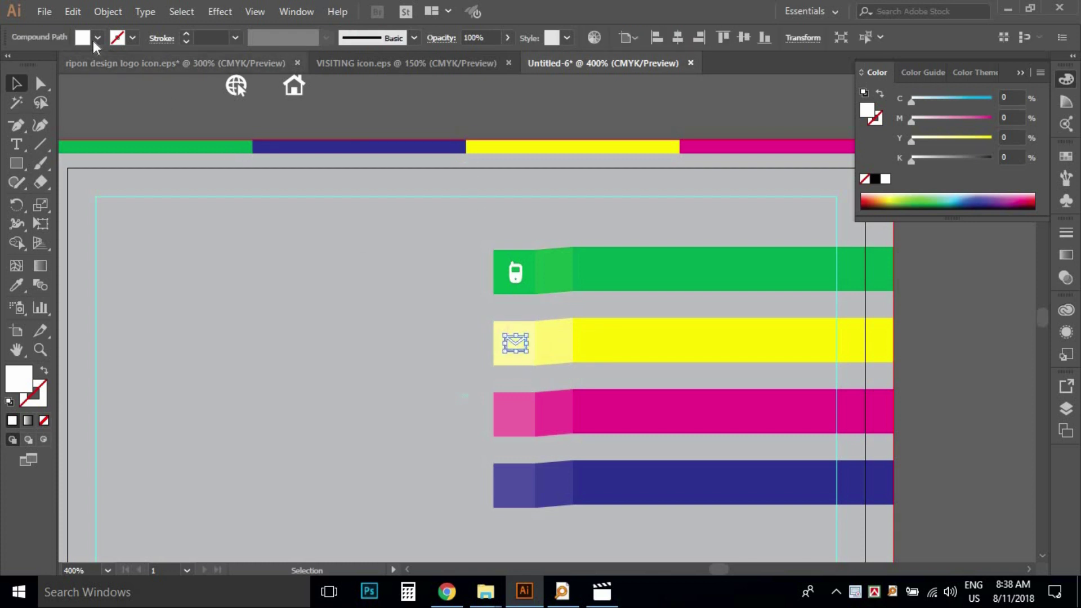
click(55, 64)
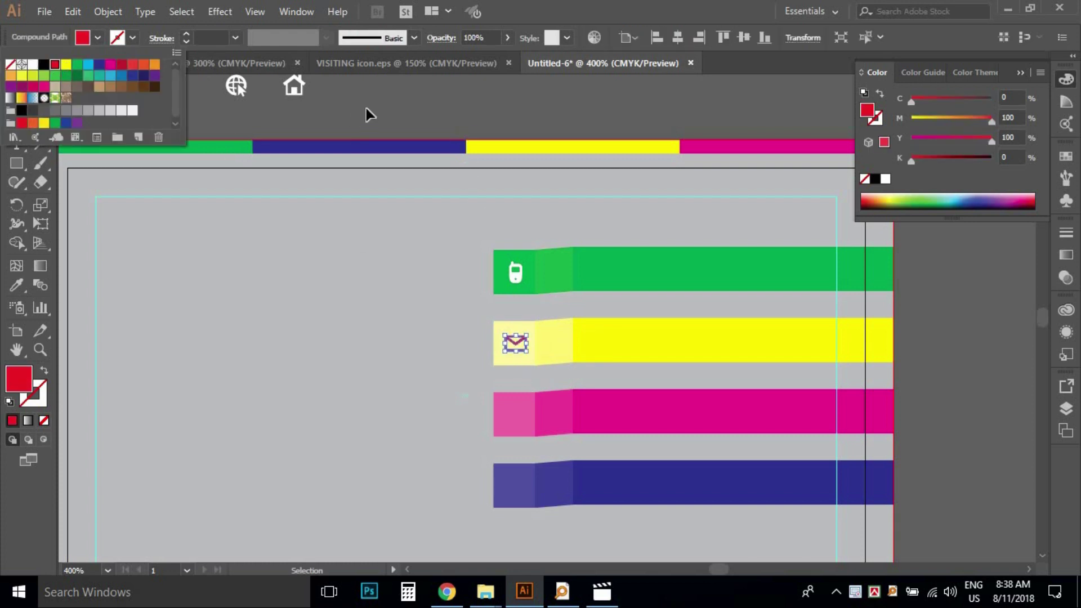
click(366, 115)
Place the globe on the magenta ribbon's end and the house on the blue ribbon's end.
mouse_move(237, 87)
mouse_down()
mouse_move(410, 364)
mouse_move(516, 498)
mouse_move(513, 414)
mouse_up()
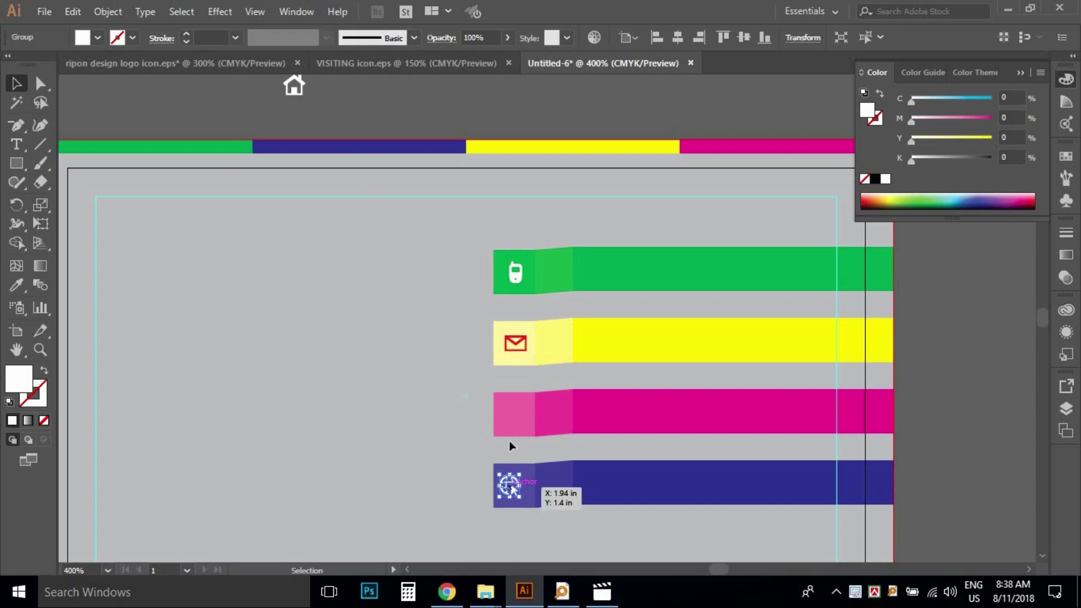
drag(514, 414, 515, 417)
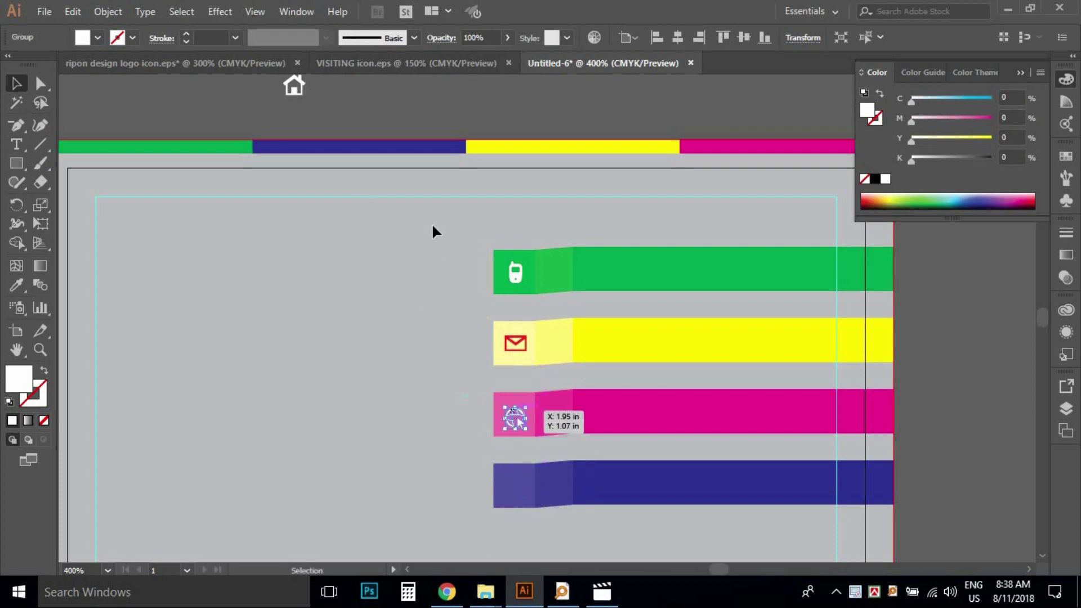
drag(293, 85, 512, 488)
click(379, 434)
key(ctrl+alt+space)
Zoom out and accidentally fill the square behind the envelope icon with black.
click(667, 384)
drag(591, 353, 599, 299)
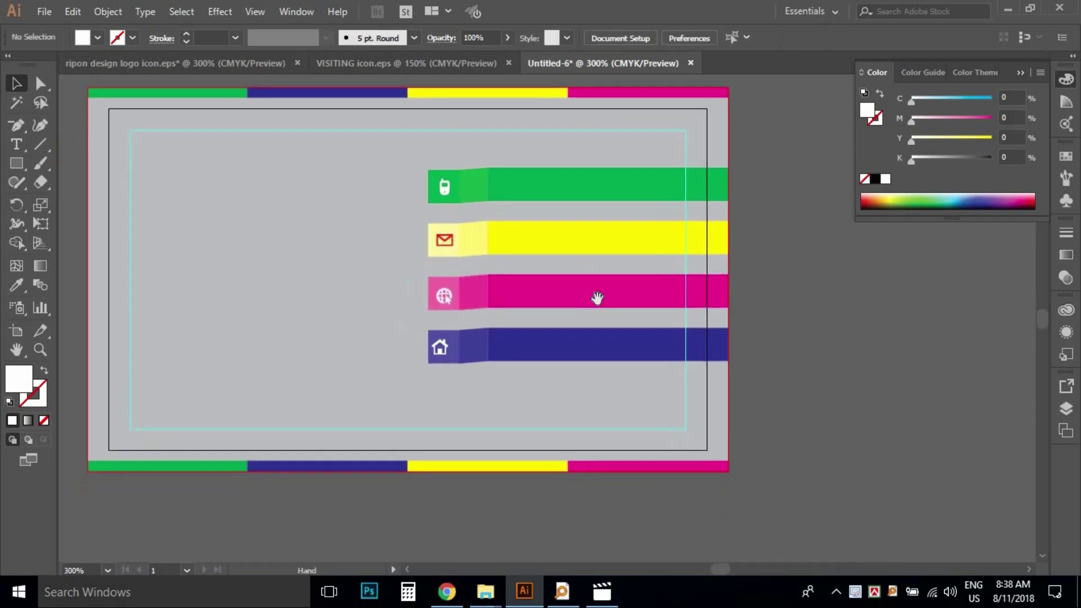
mouse_move(505, 283)
mouse_down()
mouse_move(432, 279)
mouse_move(492, 275)
mouse_up()
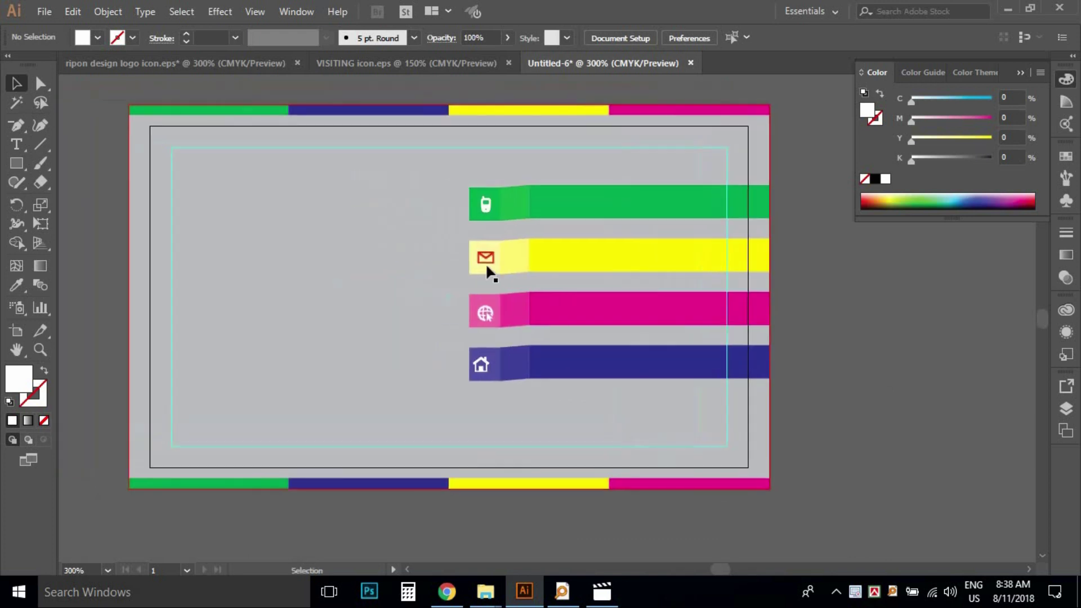
click(488, 271)
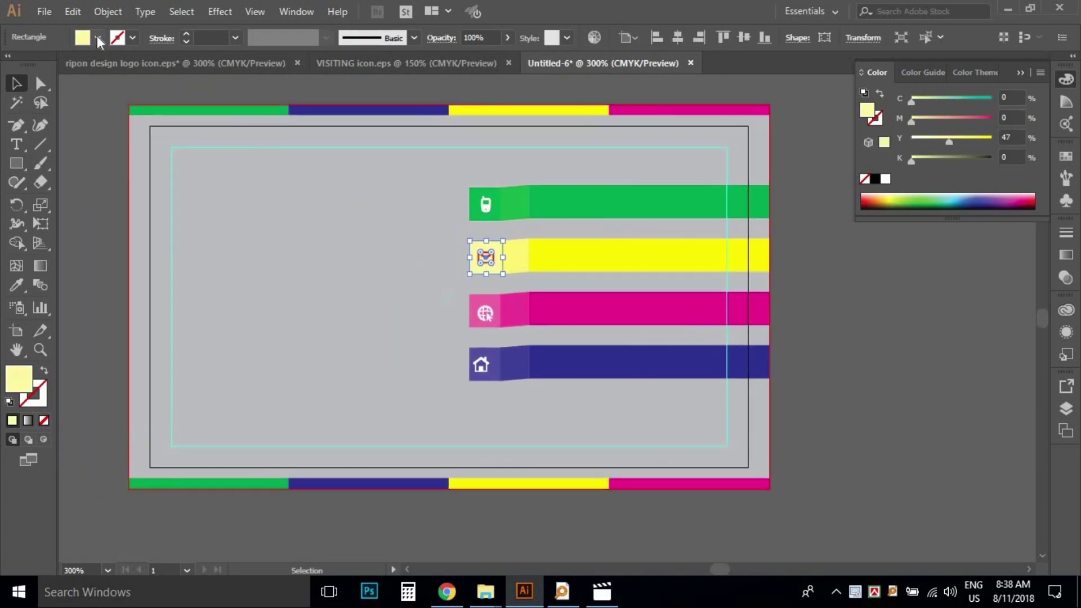
click(97, 38)
click(44, 67)
click(568, 288)
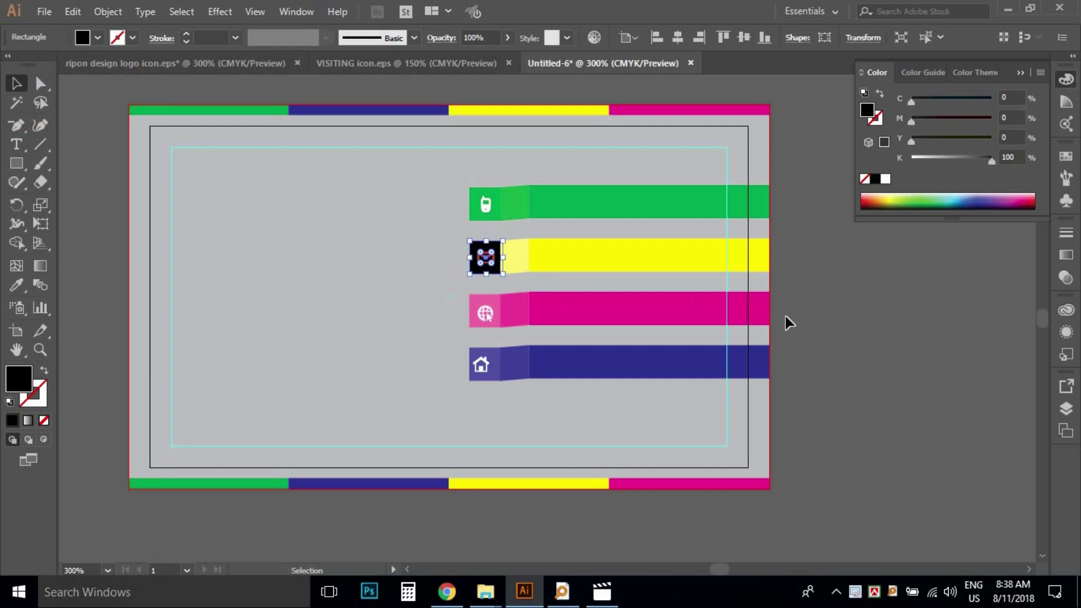
click(847, 341)
Undo the square's black fill and make the envelope icon itself black instead.
key(ctrl+z)
key(ctrl+z)
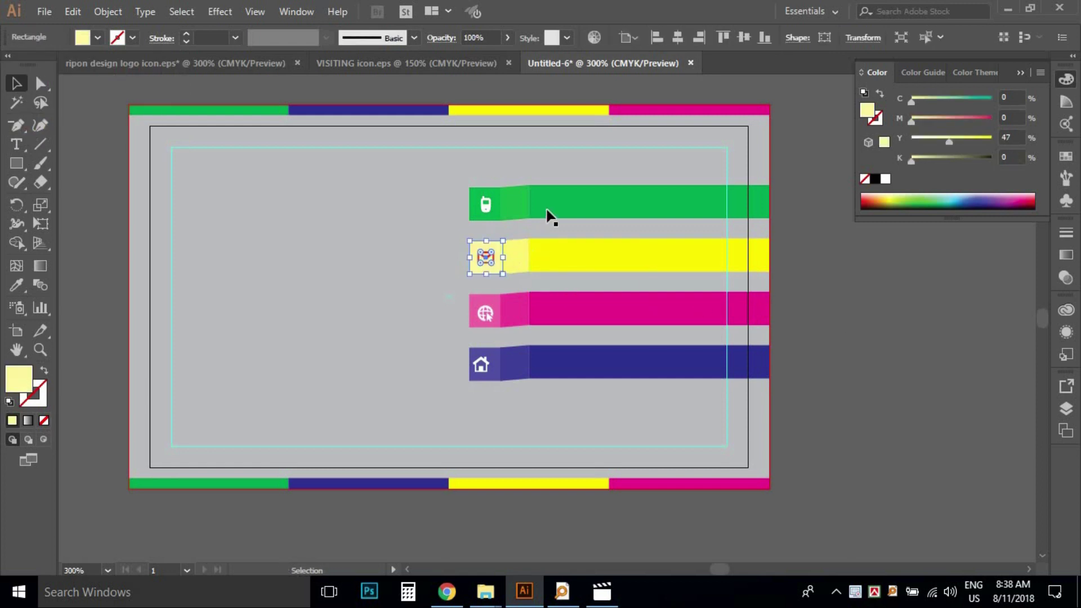
click(566, 181)
click(496, 259)
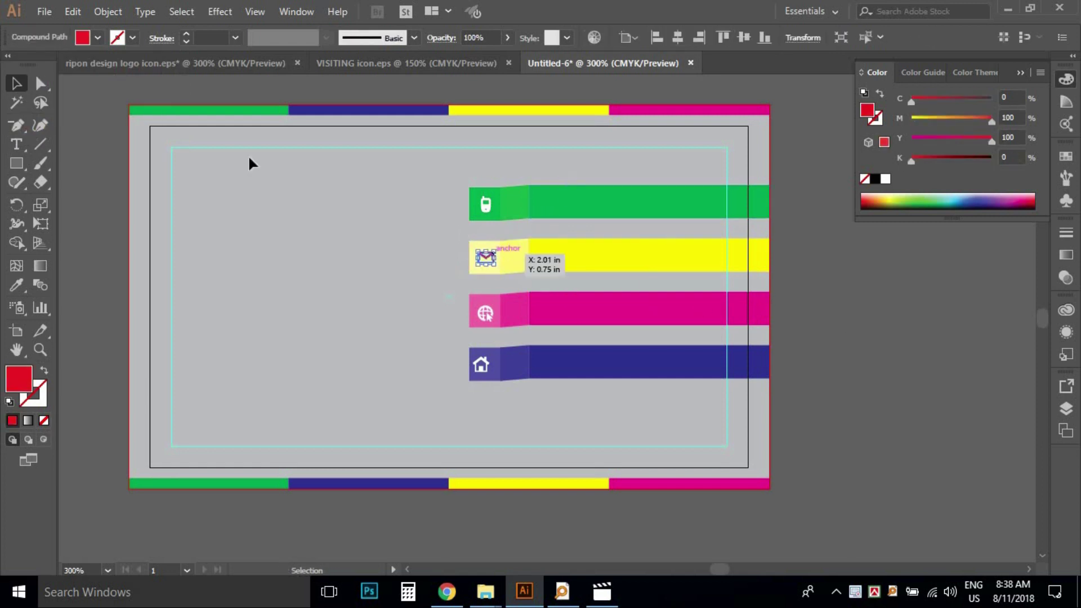
click(98, 38)
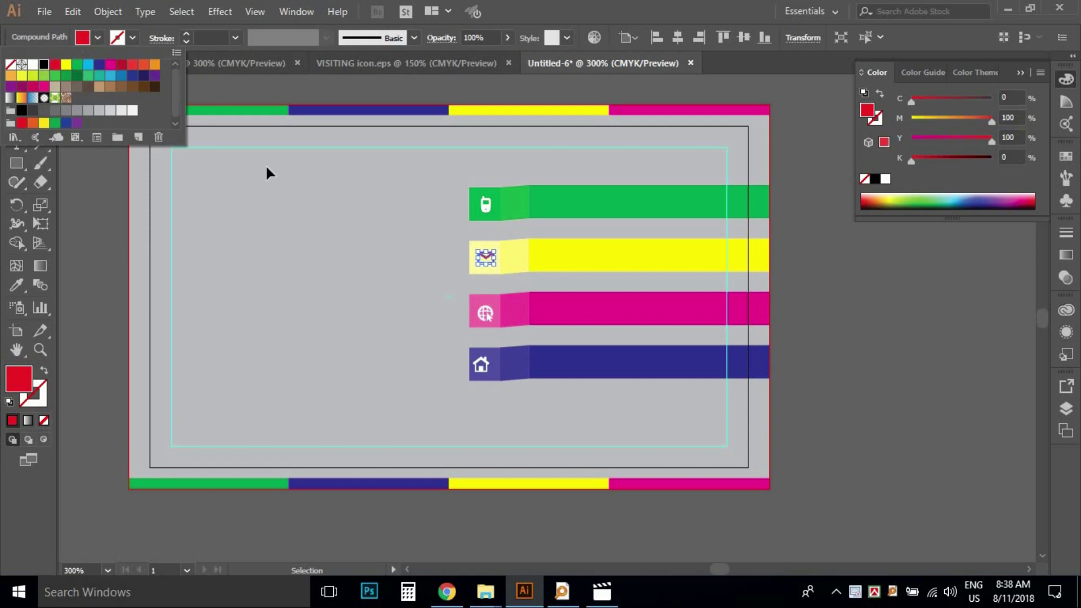
click(44, 65)
click(816, 358)
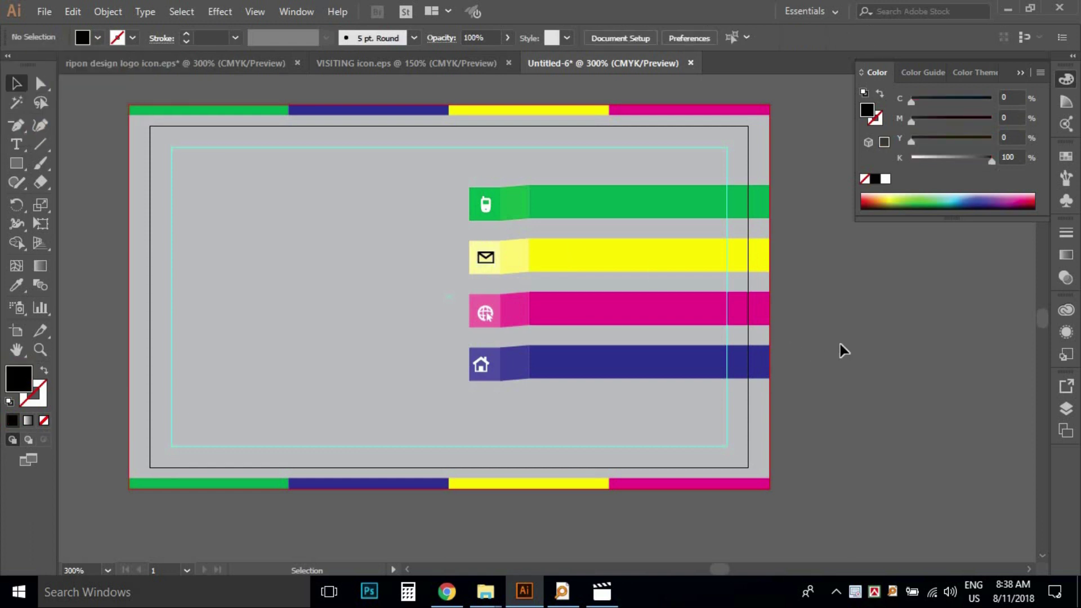
Zoom in on the green ribbon and type the phone number on it.
key(ctrl+plus)
drag(639, 292, 510, 327)
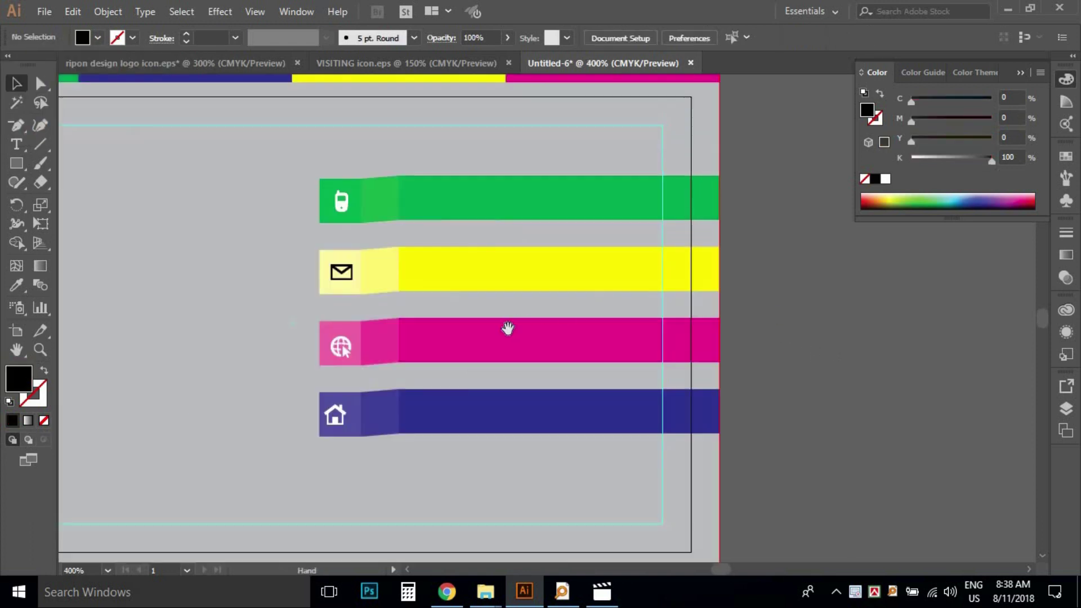
key(ctrl+plus)
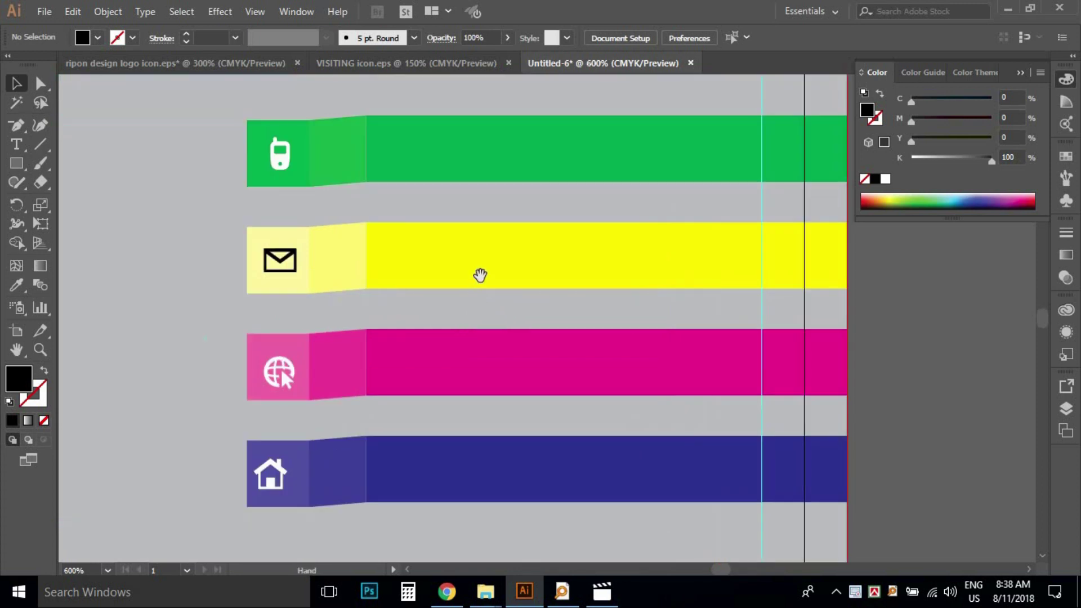
drag(480, 275, 494, 323)
key(t)
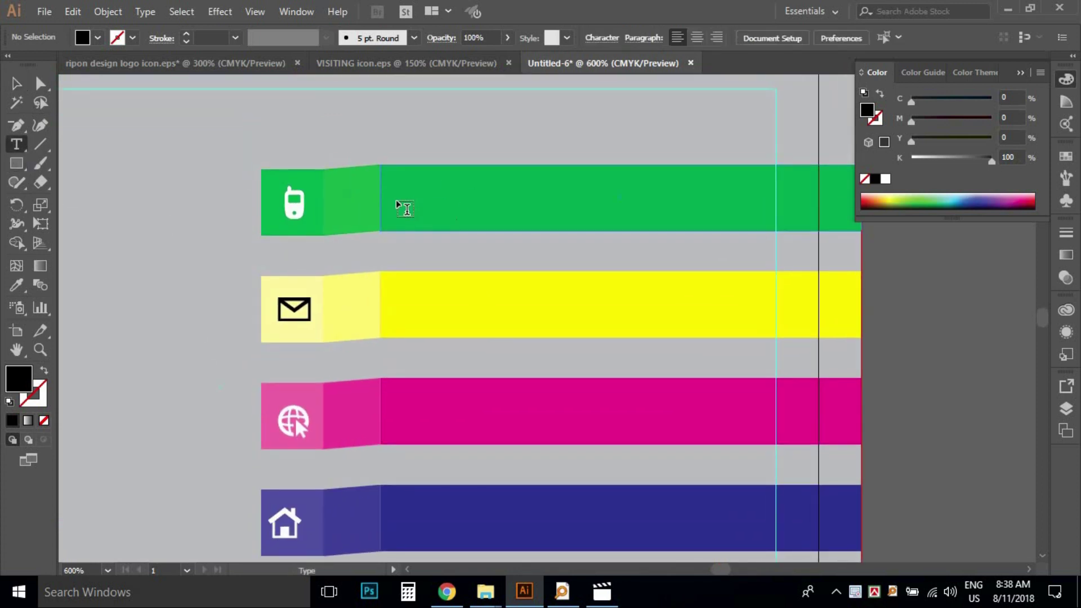
click(405, 202)
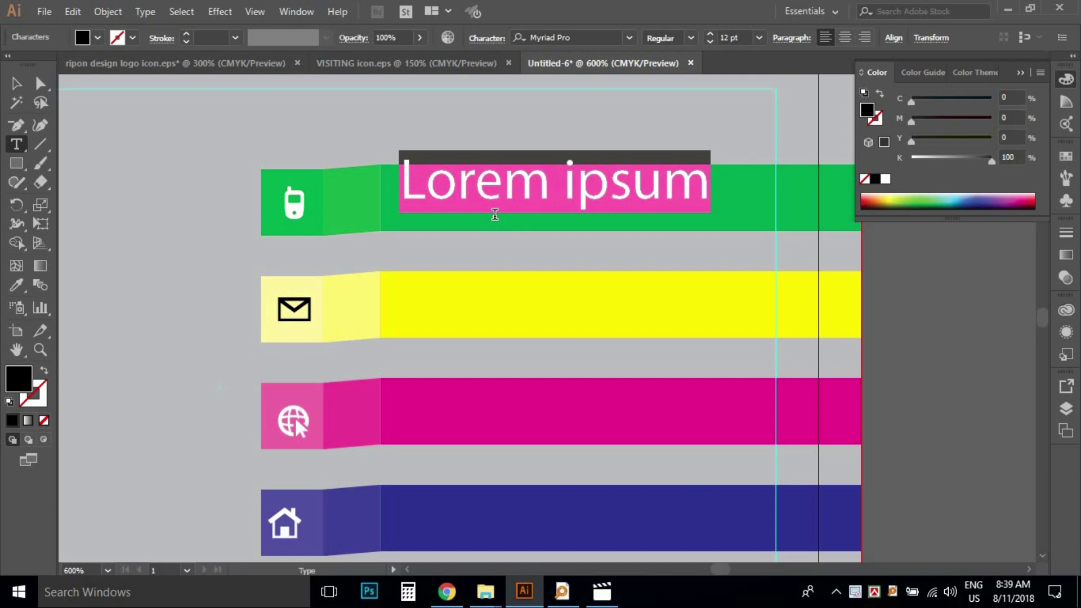
text(=)
key(BackSpace)
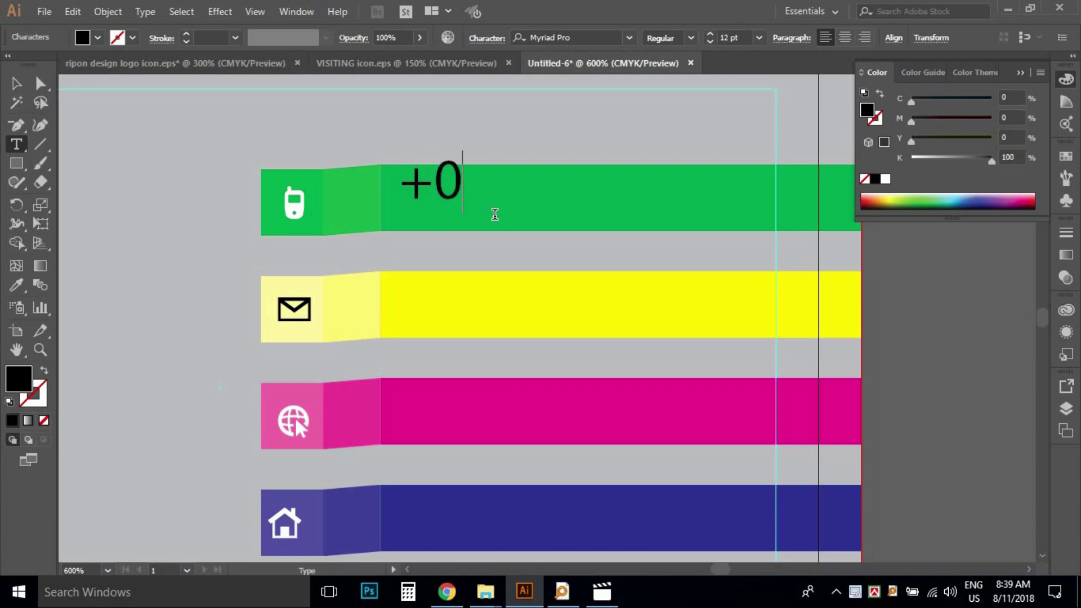
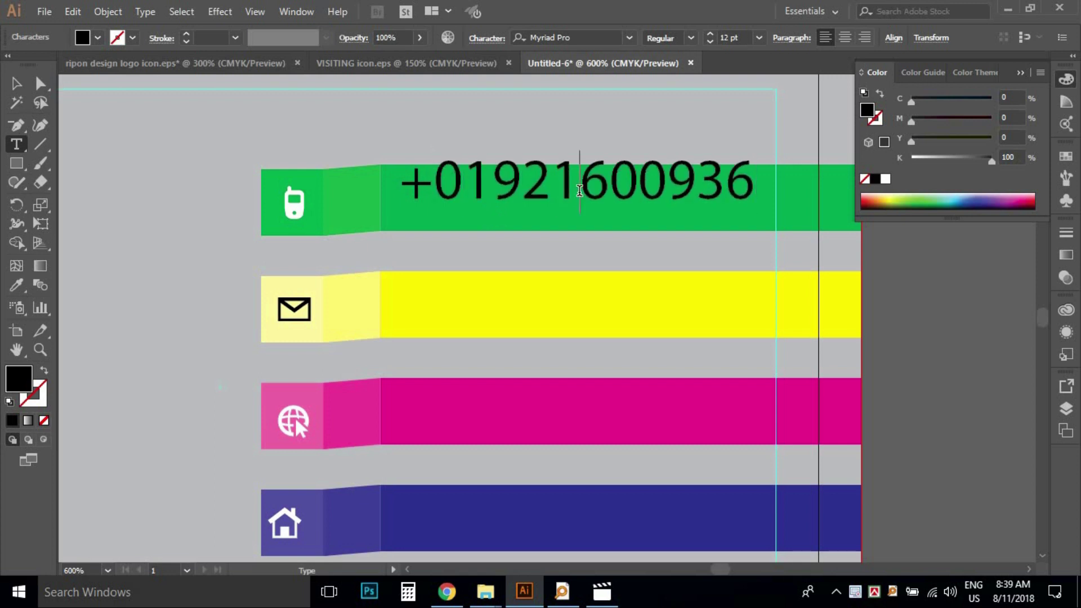
text(-)
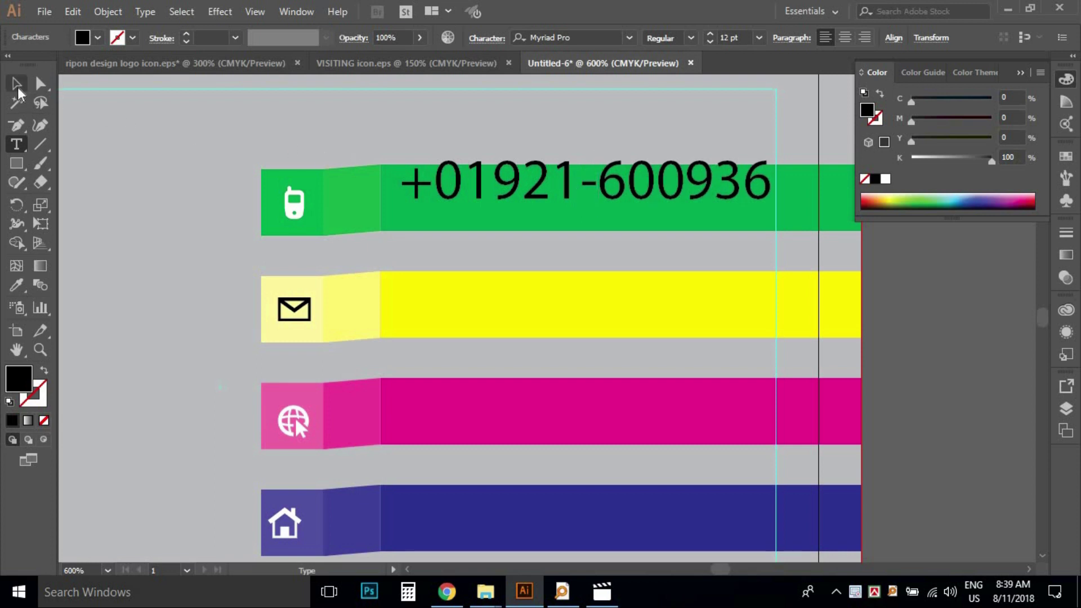
Insert the missing country-code digits after the plus sign in the phone number.
click(17, 85)
key(t)
click(427, 188)
text(88)
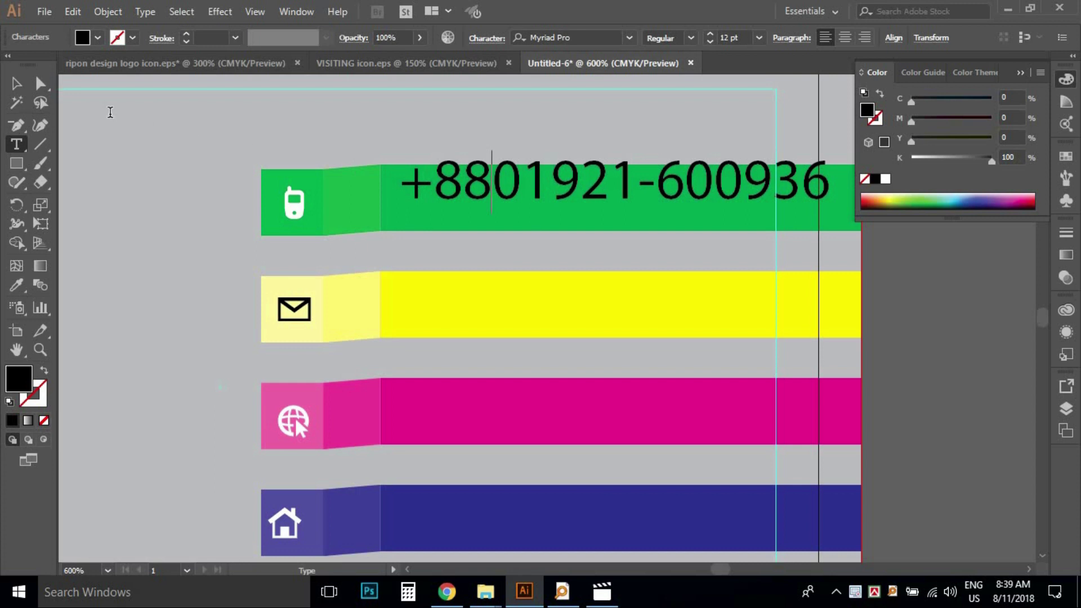
click(17, 86)
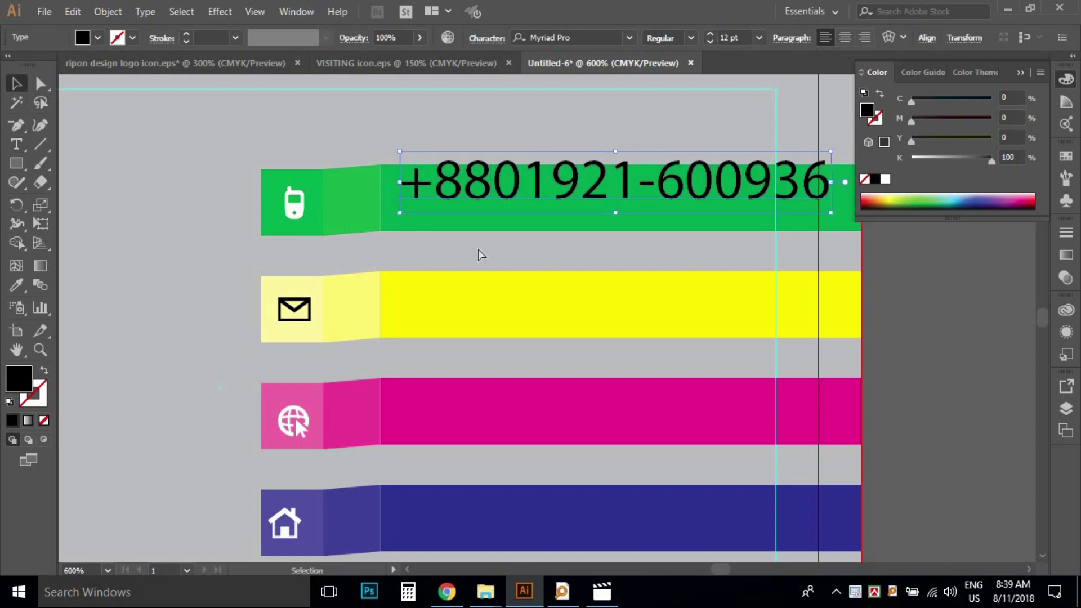
Set the phone number text to 10 pt in the Character panel.
key(ctrl+t)
click(602, 206)
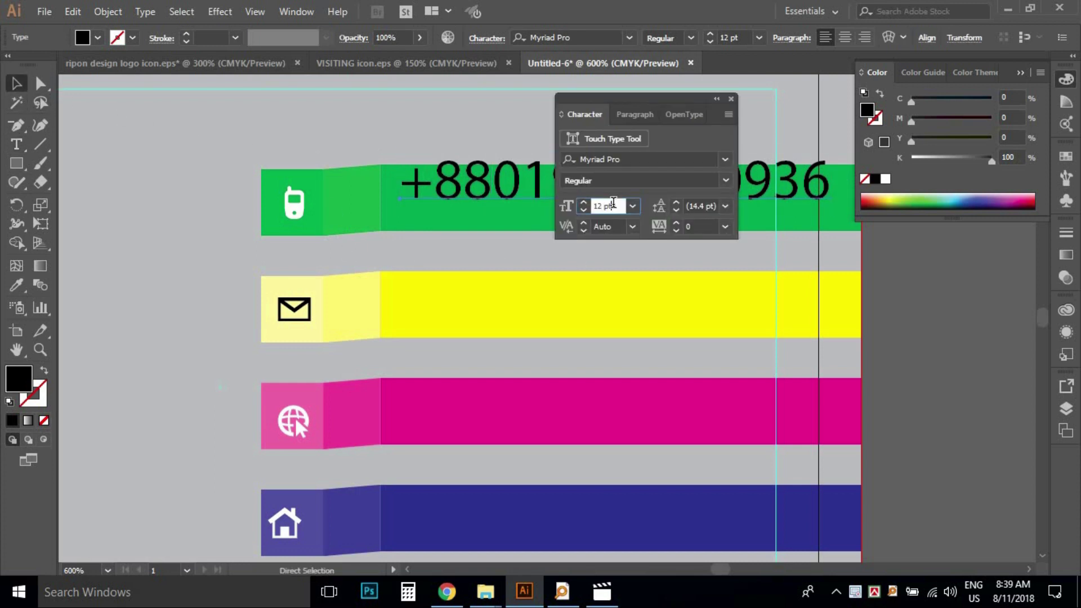
click(451, 200)
text(10)
key(Return)
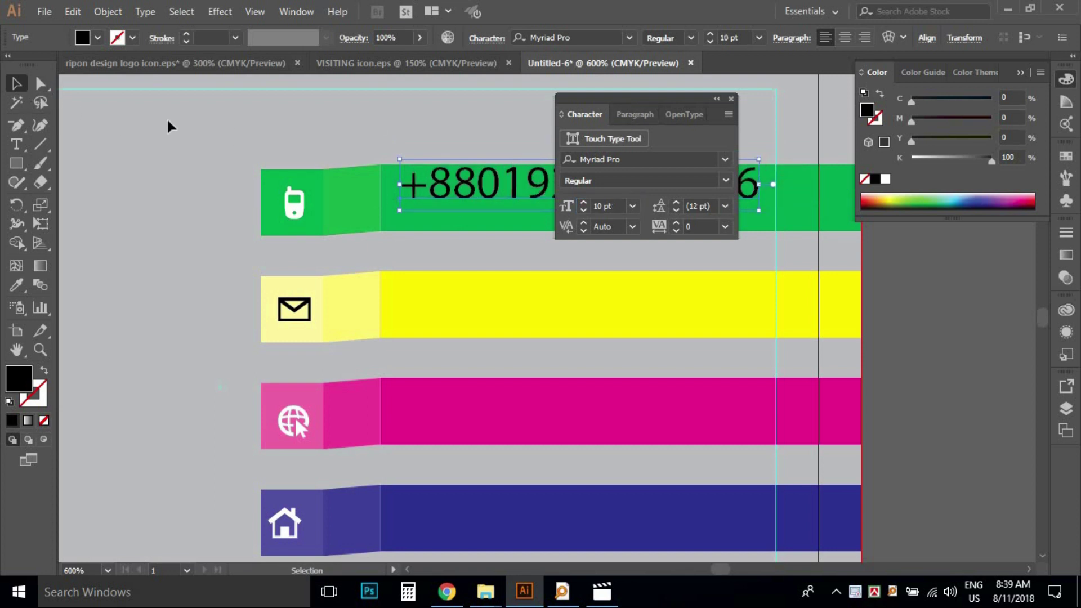
drag(640, 107, 127, 122)
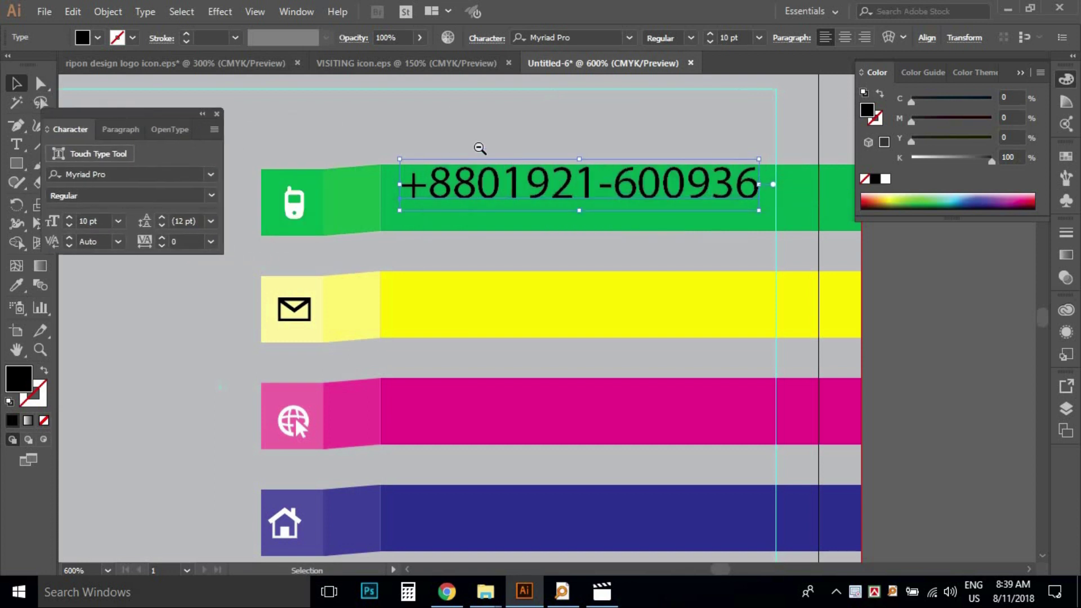
key(ctrl+minus)
alt+click(538, 226)
drag(528, 328, 614, 173)
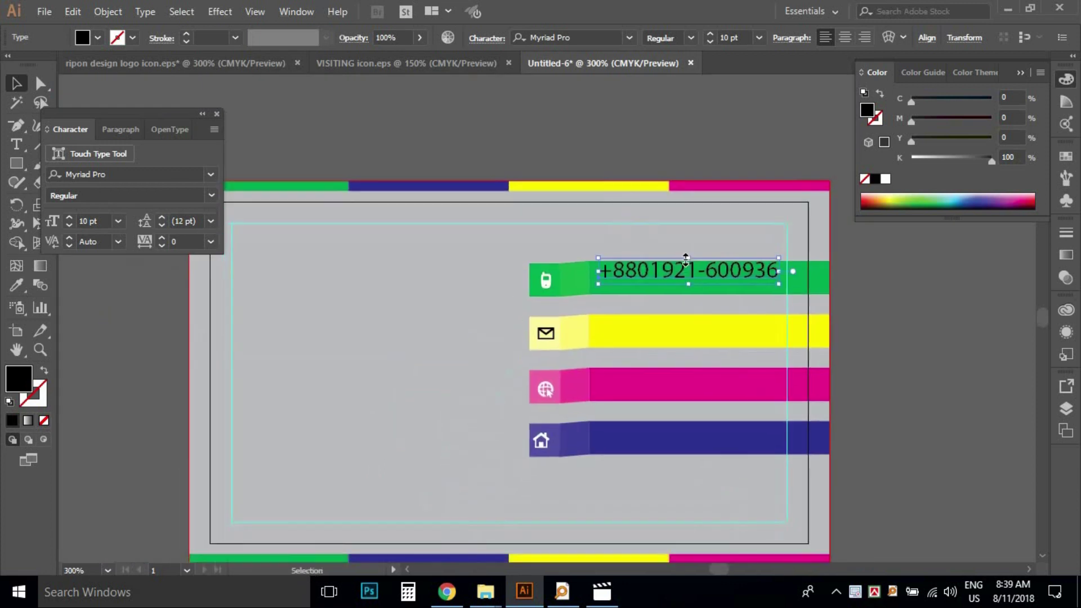
Nudge the phone number down and retype the yellow ribbon's copied text as the e-mail address.
drag(150, 112, 150, 82)
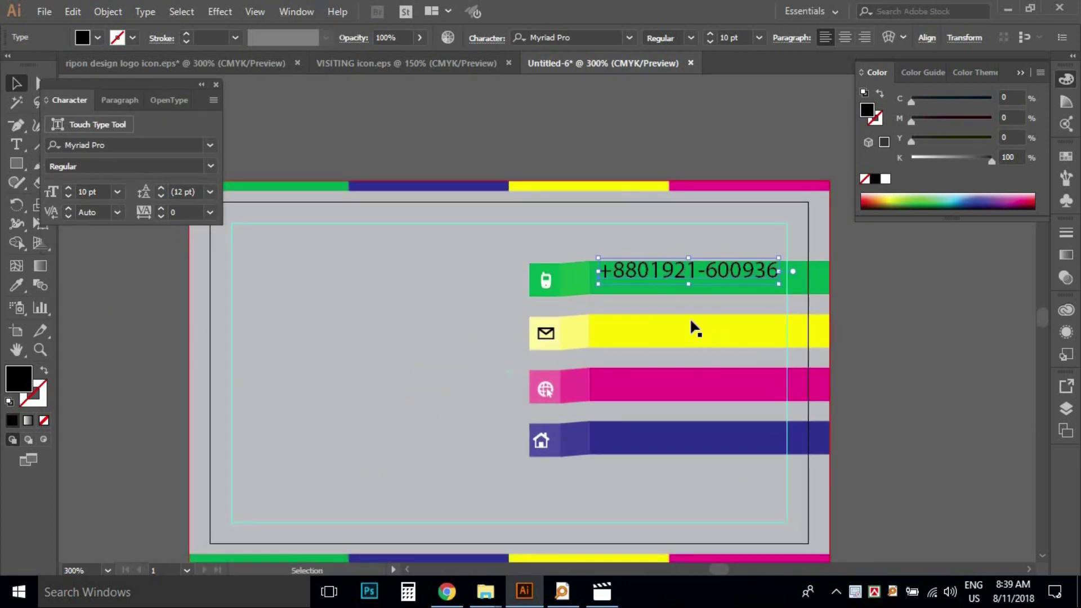
drag(683, 285, 680, 334)
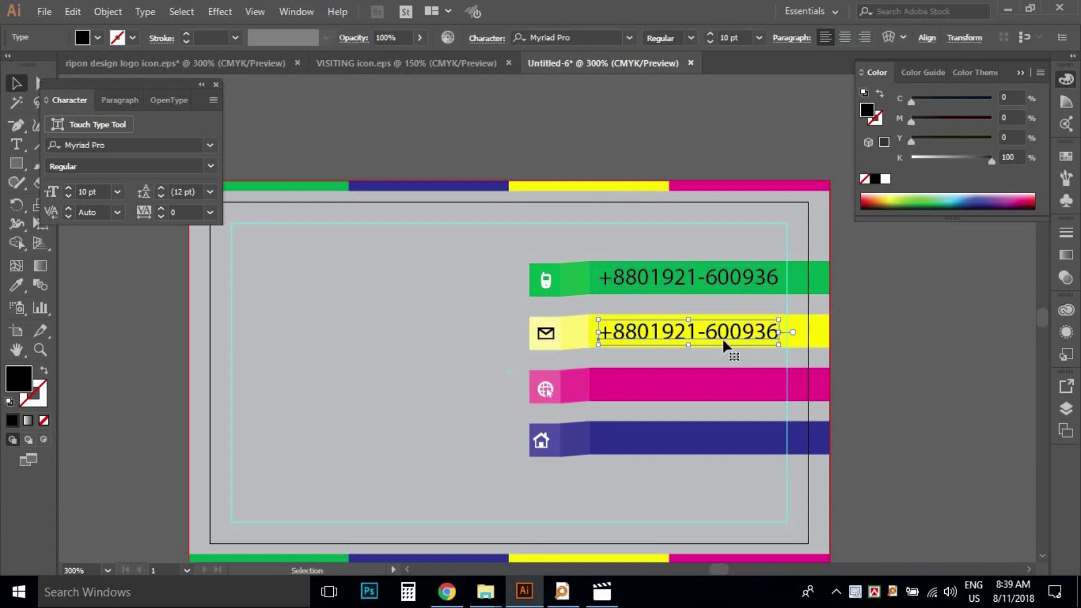
triple_click(740, 338)
text(your)
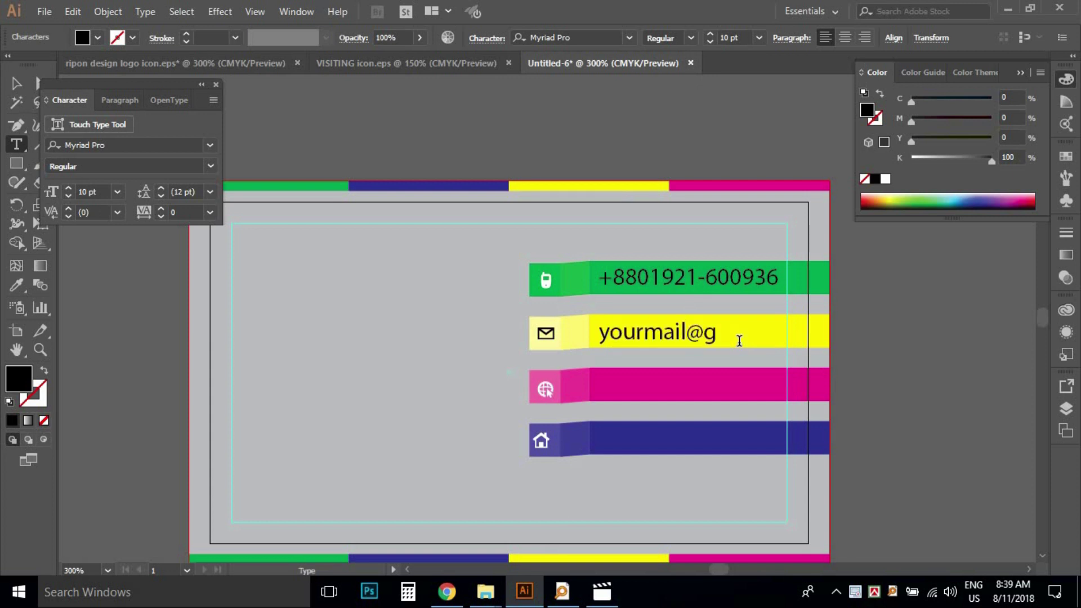
text(mail.com)
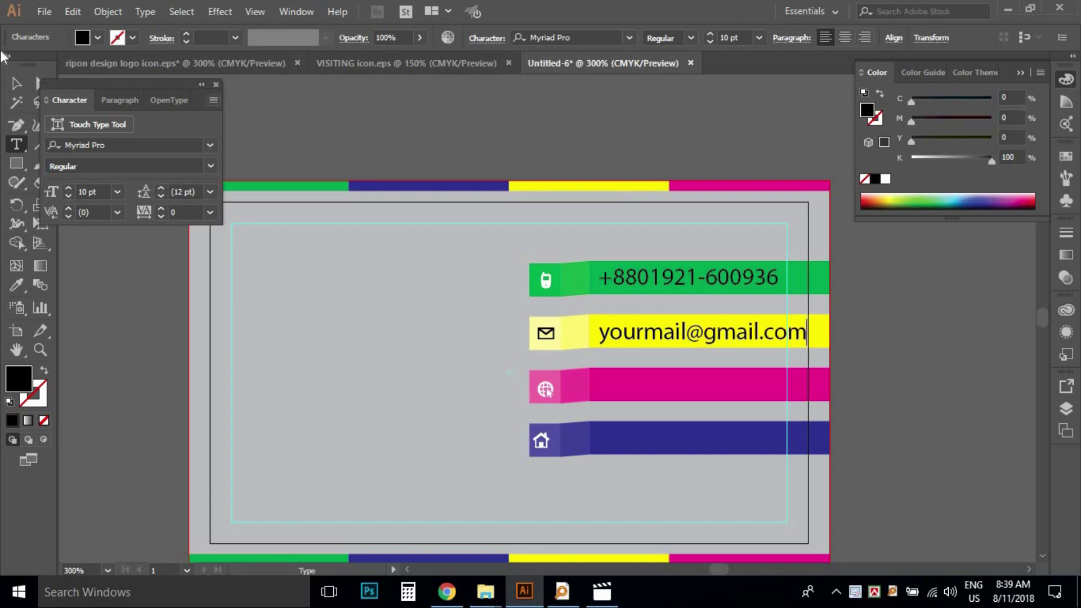
click(17, 85)
alt+drag(634, 335, 629, 388)
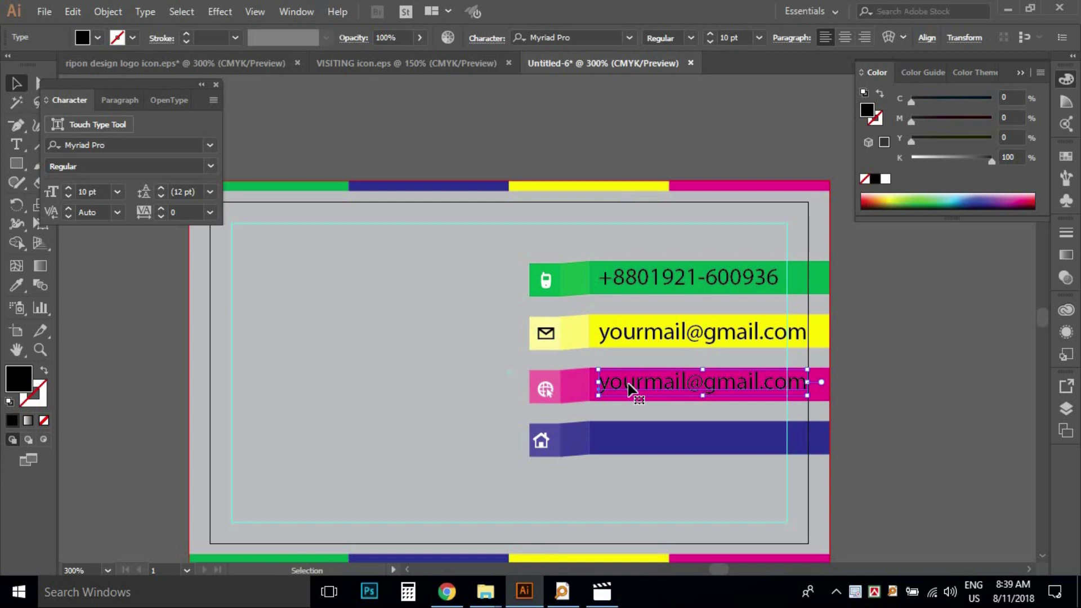
key(Down)
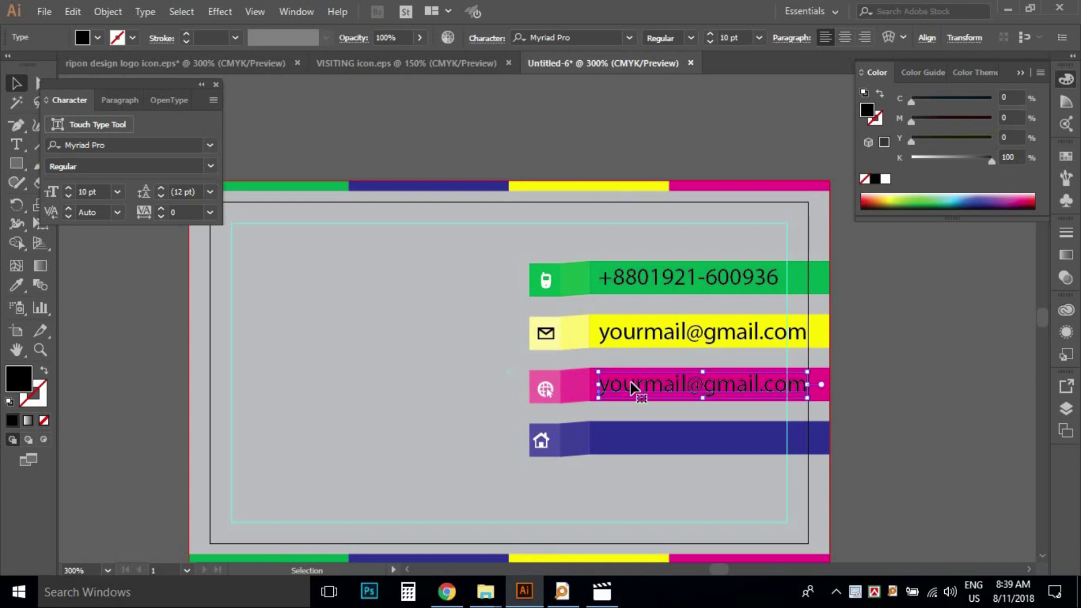
double_click(634, 388)
key(ctrl+a)
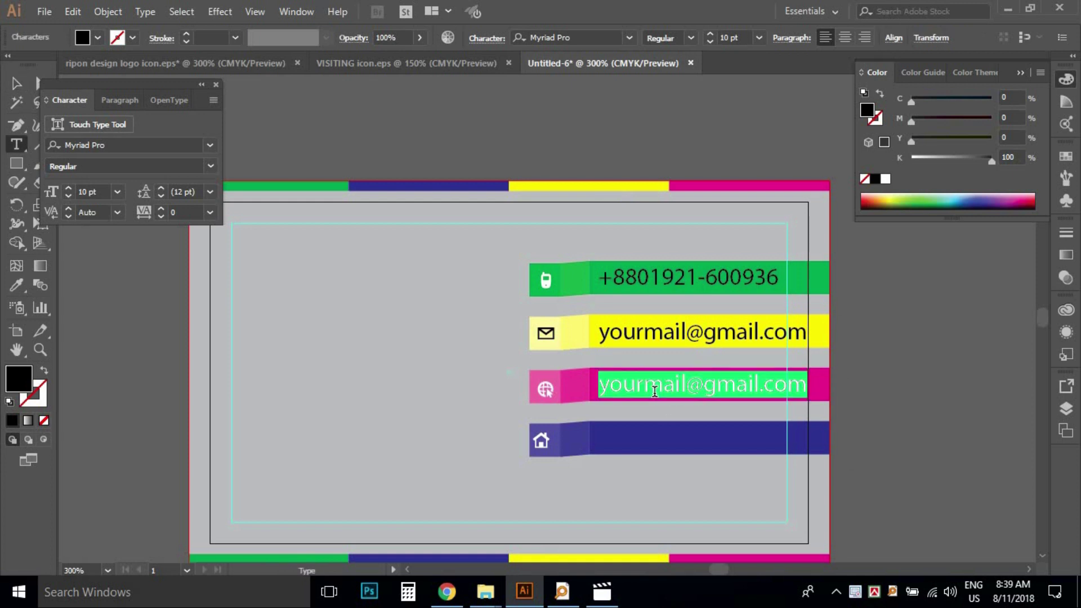
text(yo)
text(ma)
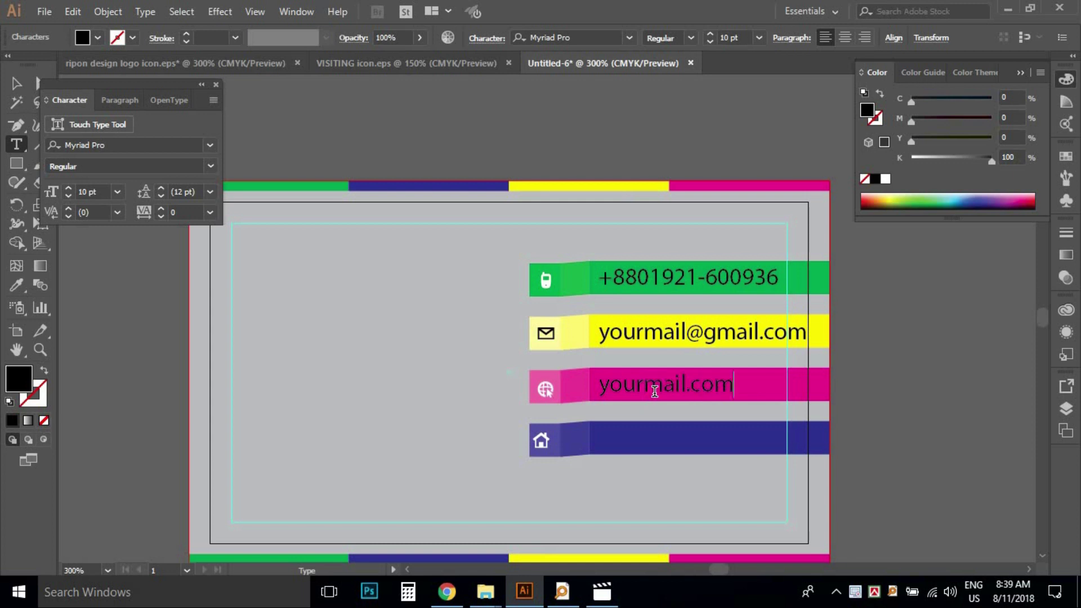
text(www.)
drag(601, 387, 600, 384)
key(BackSpace)
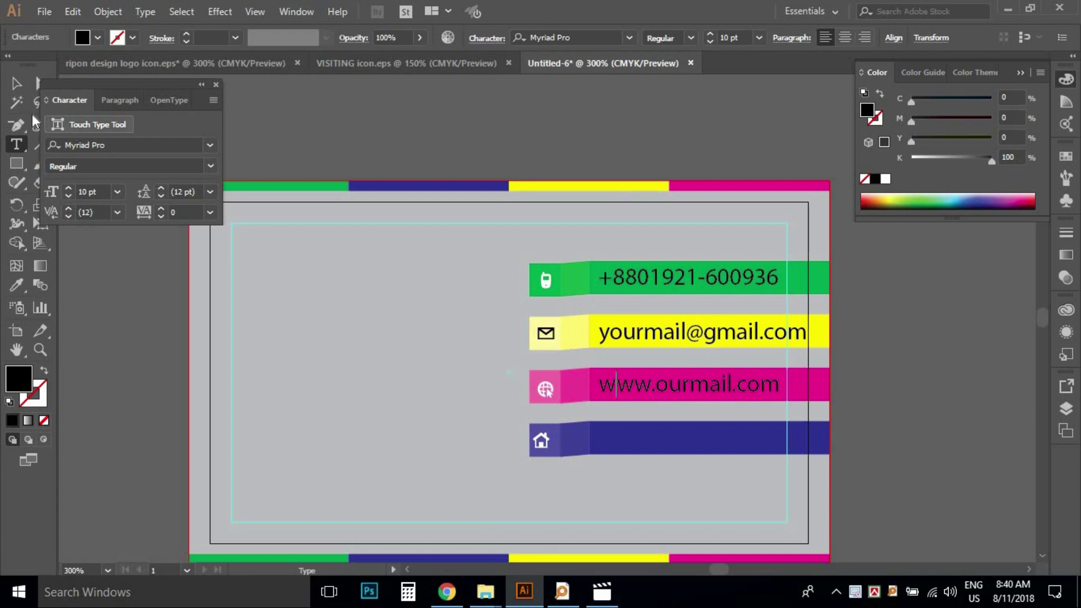
click(17, 102)
key(Right)
key(Right)
key(Right)
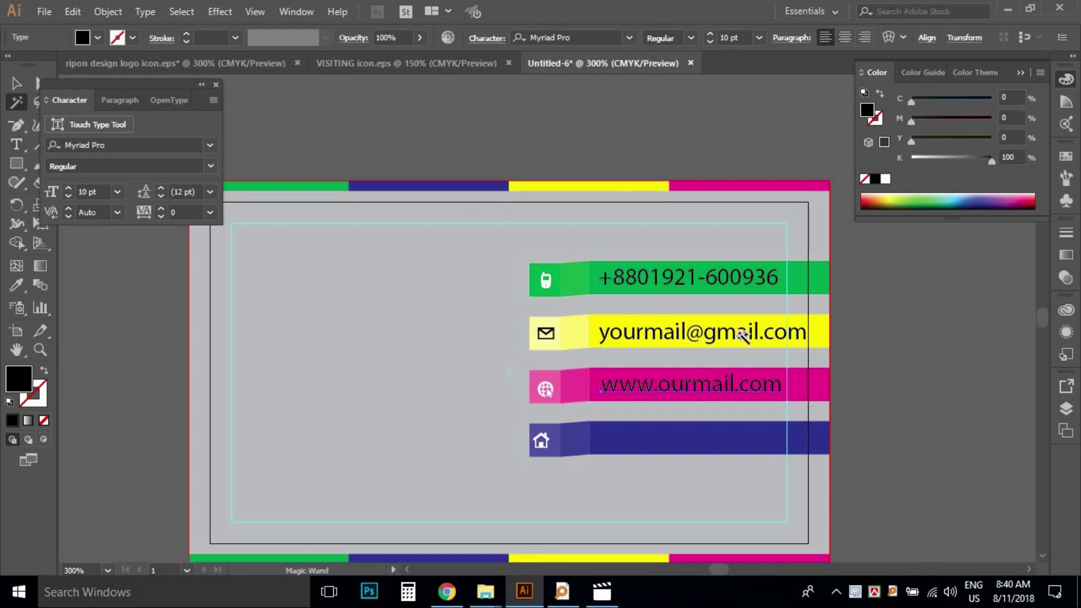
click(862, 366)
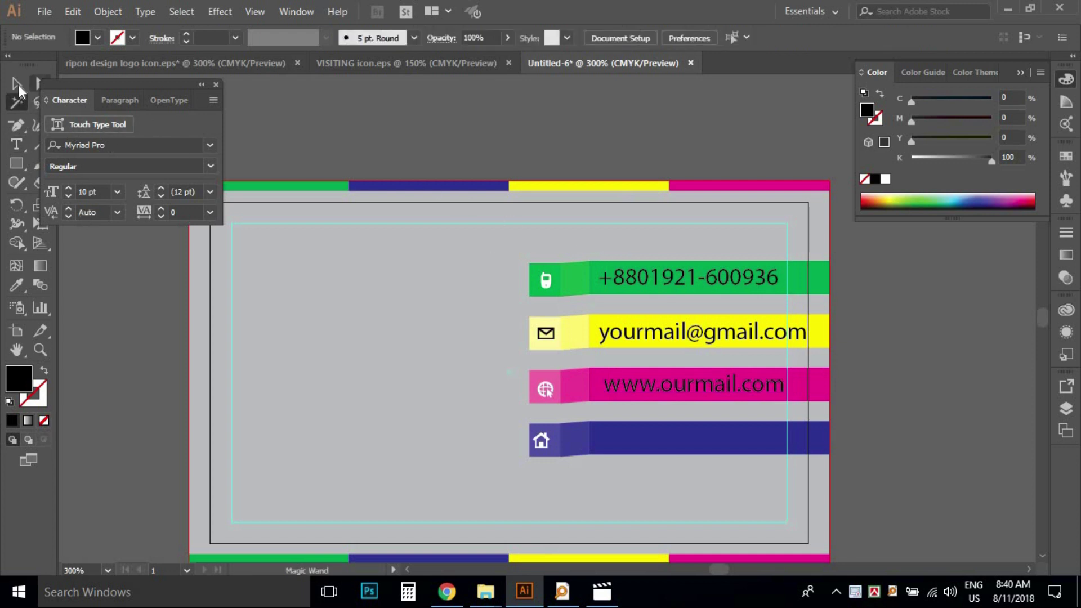
Copy the website text onto the blue banner and change it to 'Stree Address Here'.
drag(653, 387, 657, 442)
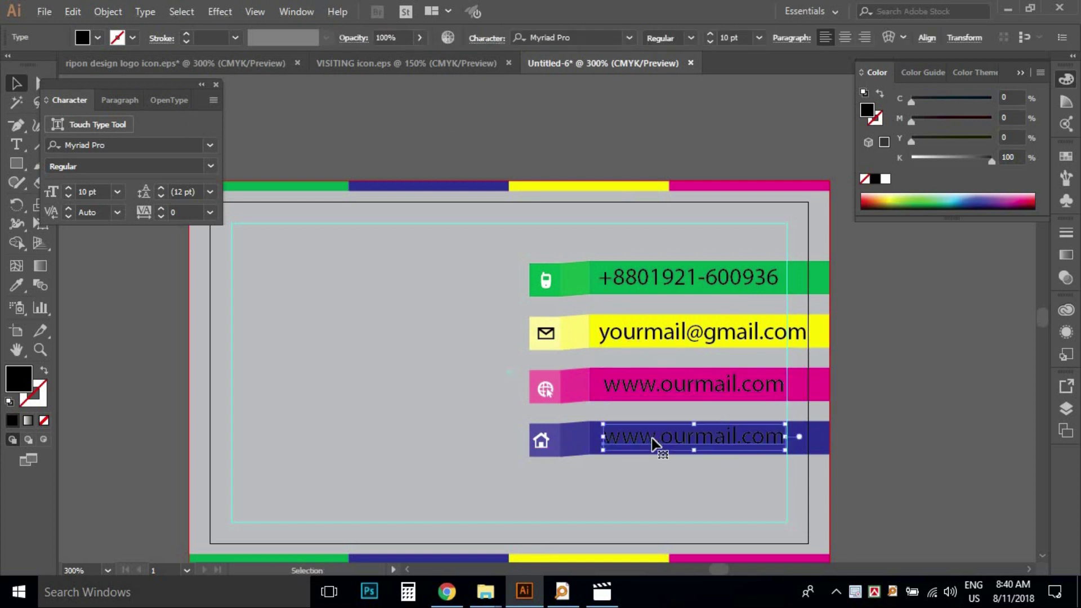
double_click(724, 441)
key(ctrl+a)
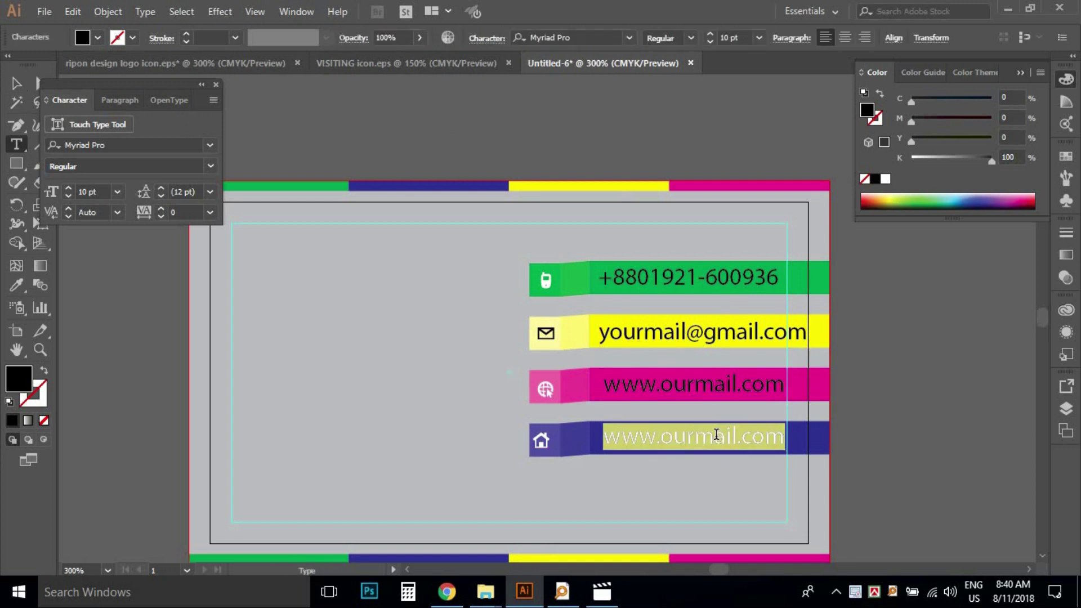
text(Stree Address Here)
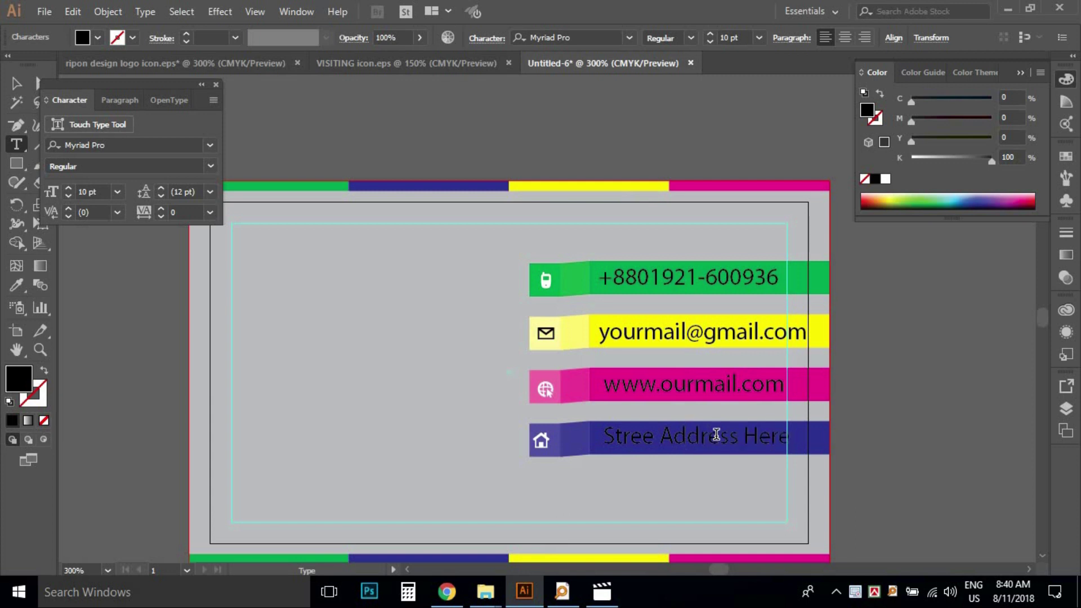
click(16, 83)
click(693, 437)
key(Down)
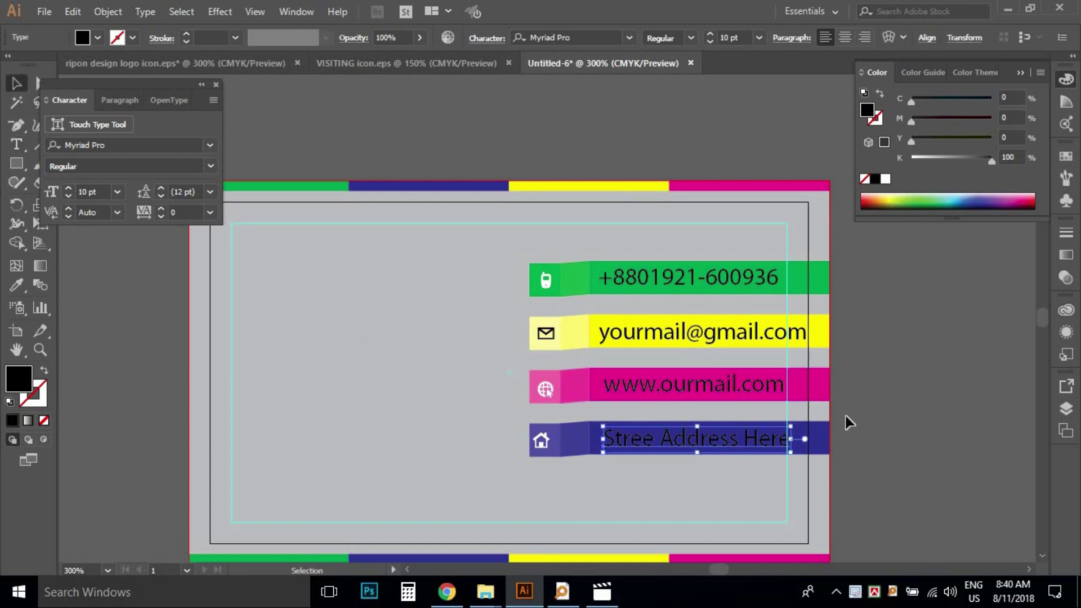
click(856, 425)
Make the address, website and phone number texts white.
key(ctrl+equal)
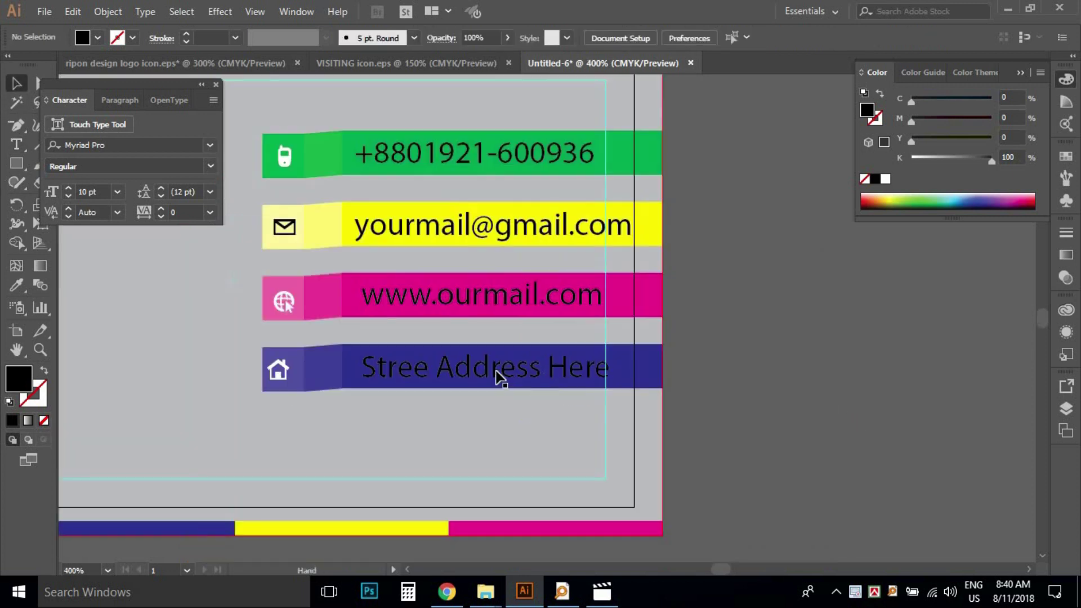
click(498, 374)
shift+click(484, 303)
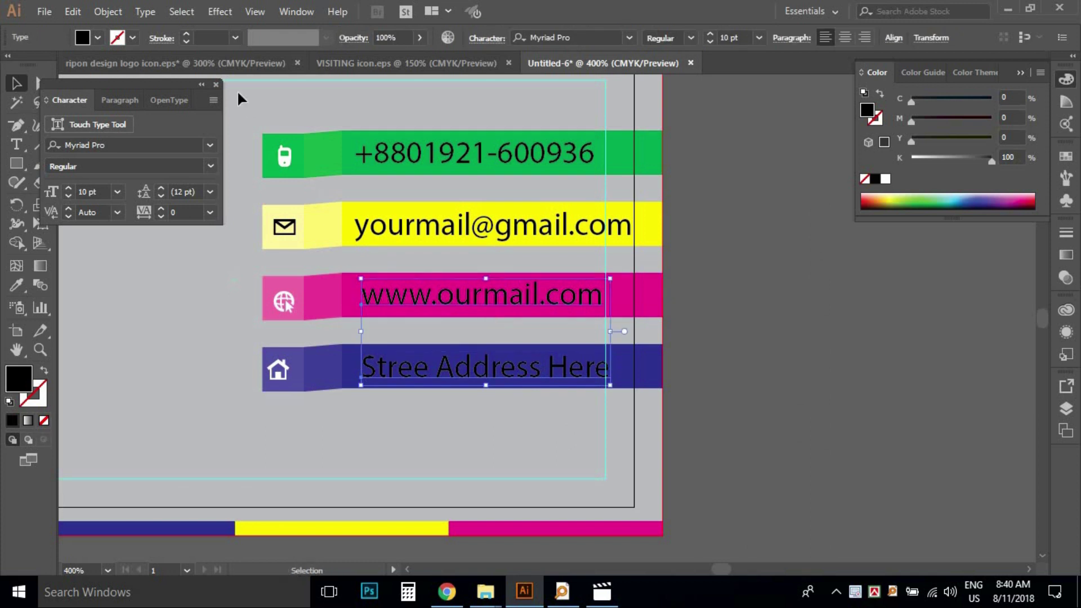
click(97, 37)
click(33, 64)
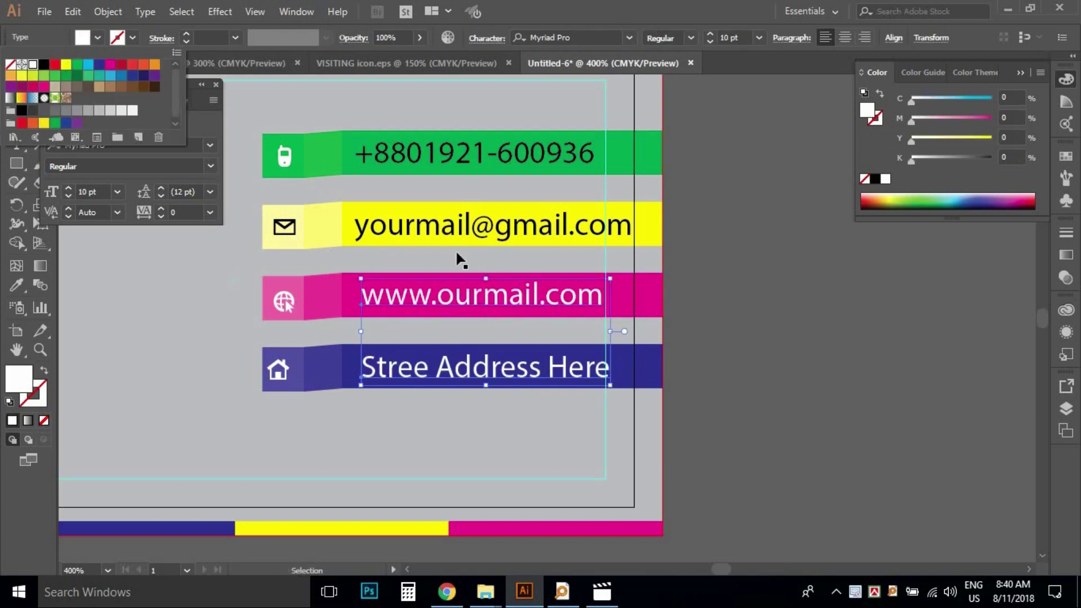
click(749, 333)
click(474, 165)
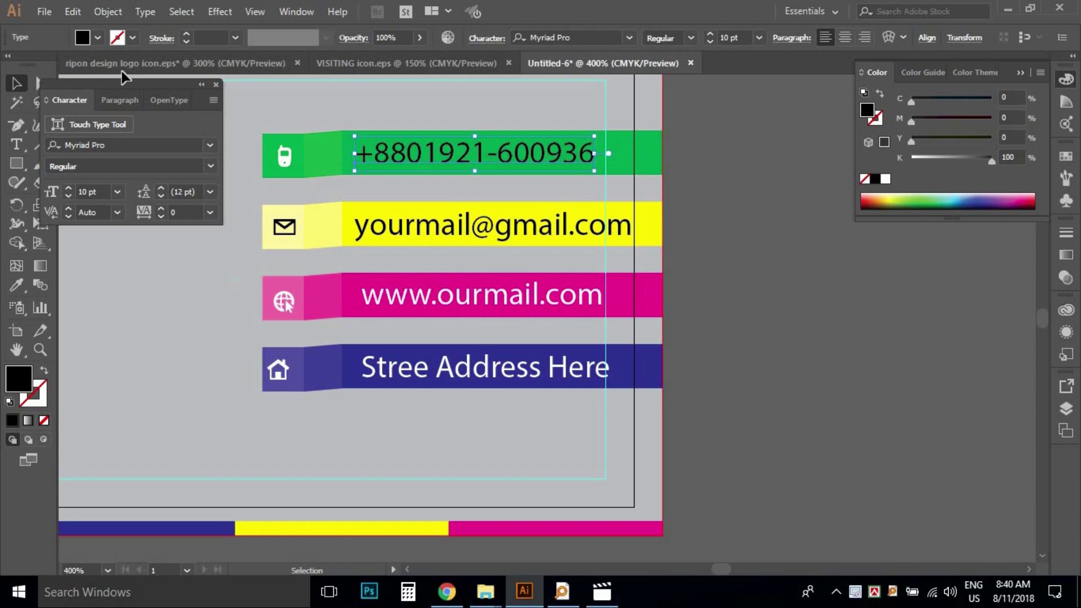
click(97, 38)
click(34, 64)
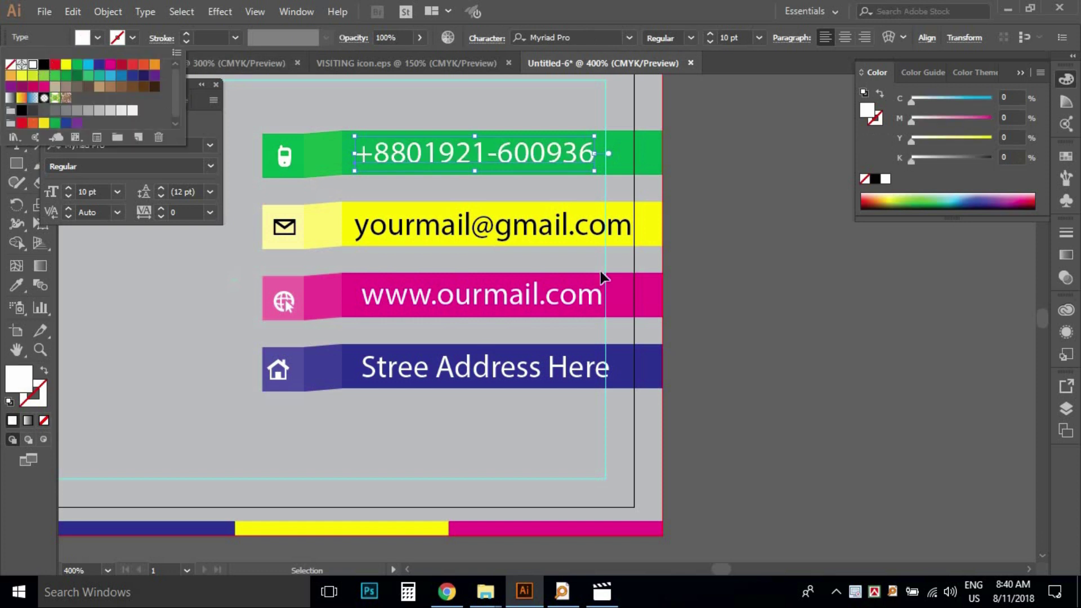
click(705, 303)
scroll(570, 337, down, 2)
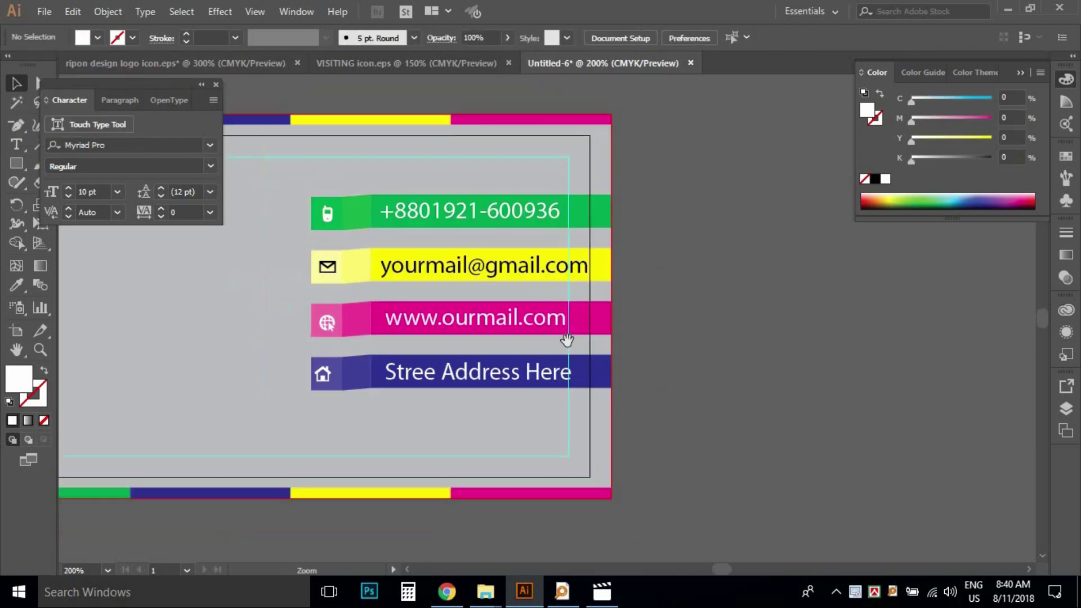
scroll(567, 340, down, 2)
Copy the RB leaf logo from the logo document and paste it into the business card.
click(396, 63)
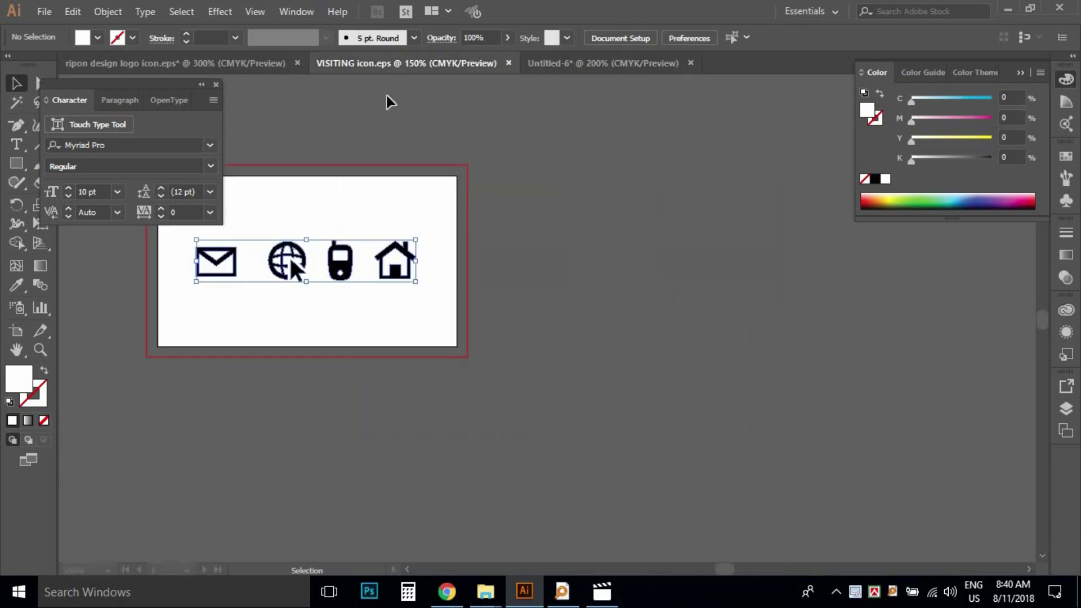
click(586, 67)
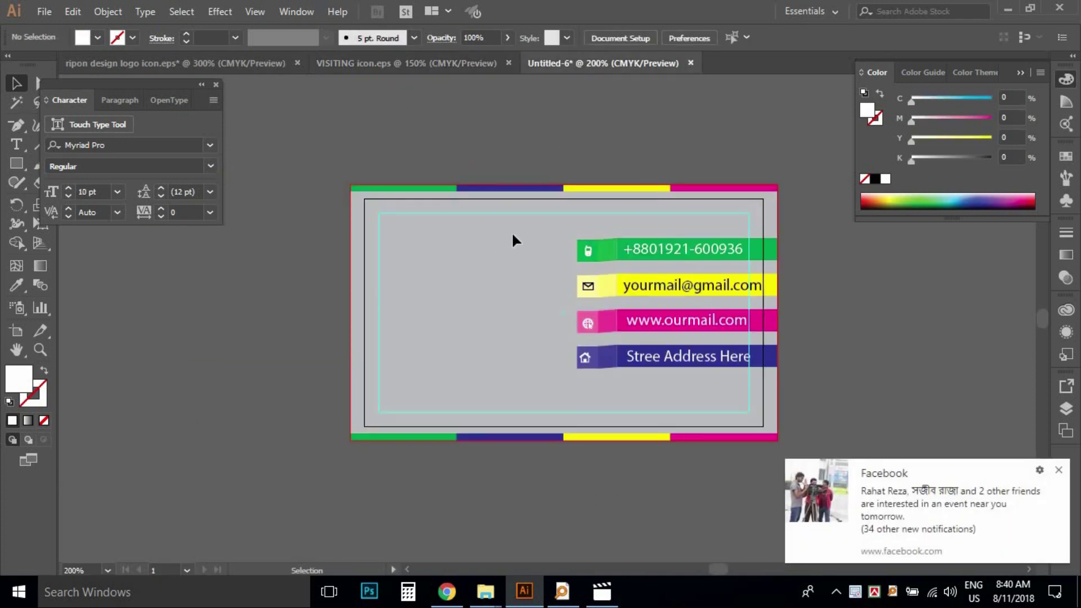
scroll(489, 202, down, 1)
click(219, 63)
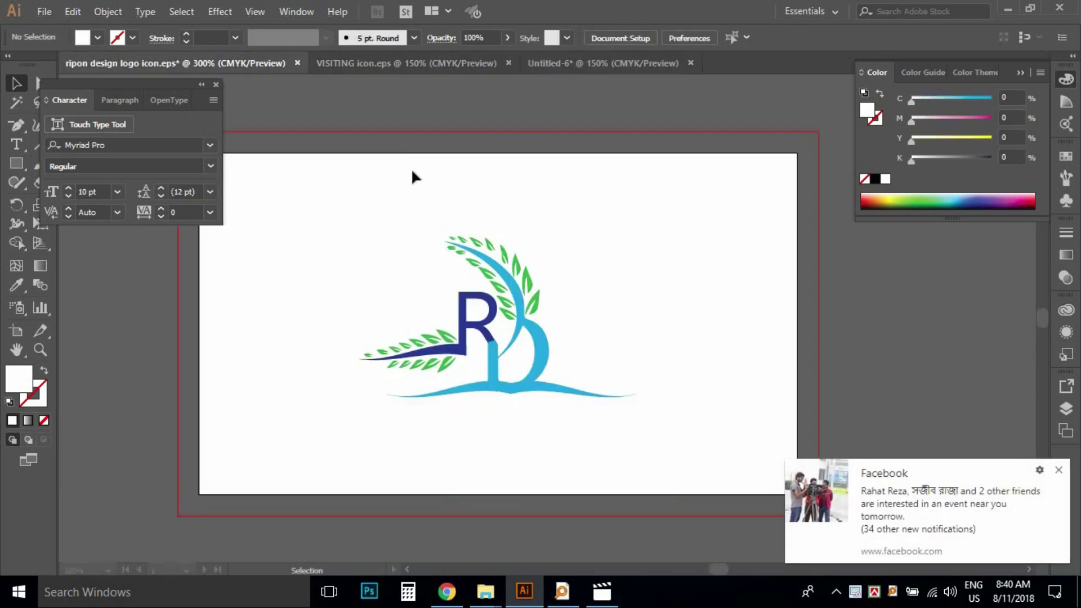
key(ctrl+a)
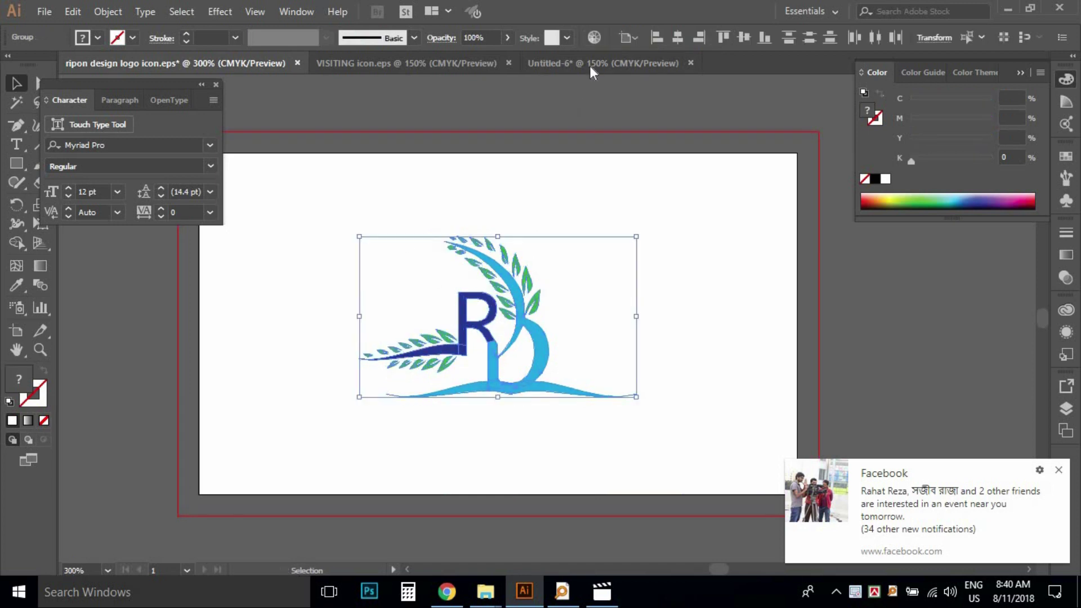
click(590, 64)
key(ctrl+v)
Position the logo left of the contact banners and ungroup it.
drag(569, 307, 553, 331)
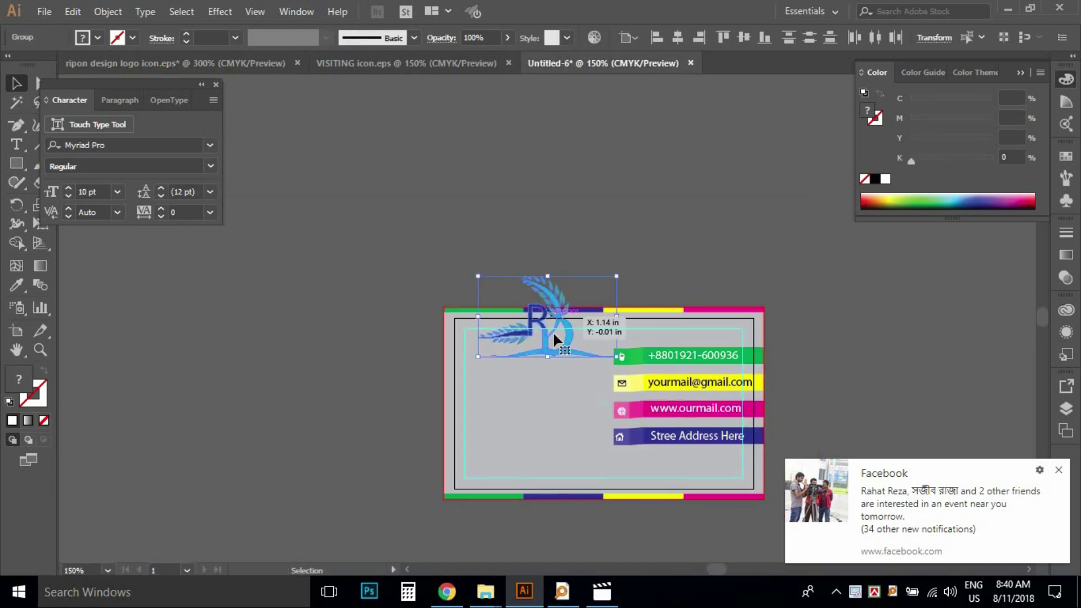
drag(544, 407, 544, 423)
click(575, 277)
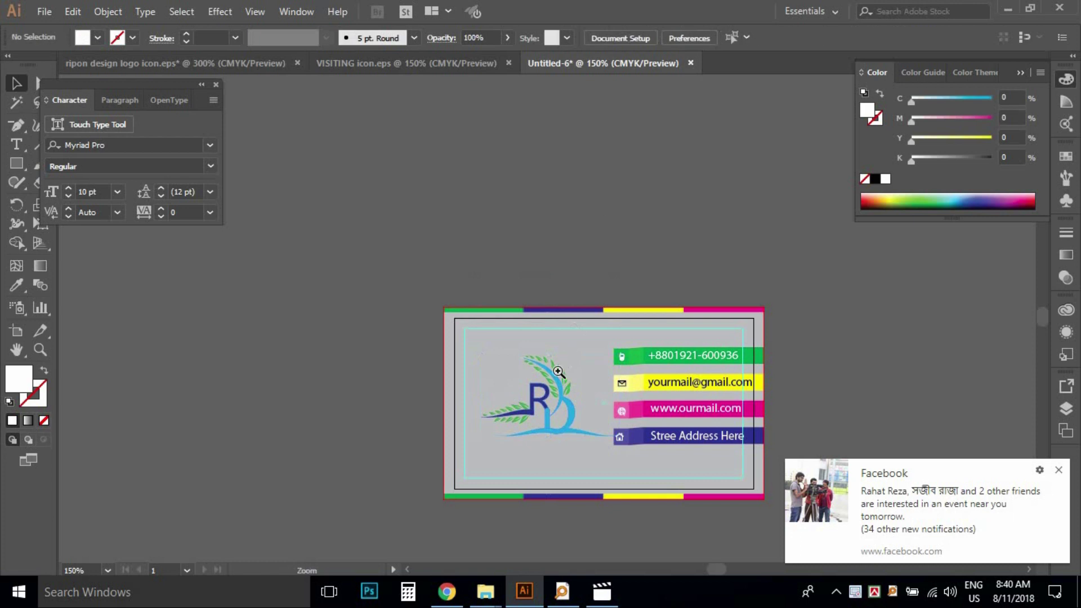
scroll(624, 465, up, 1)
scroll(541, 358, up, 1)
click(505, 249)
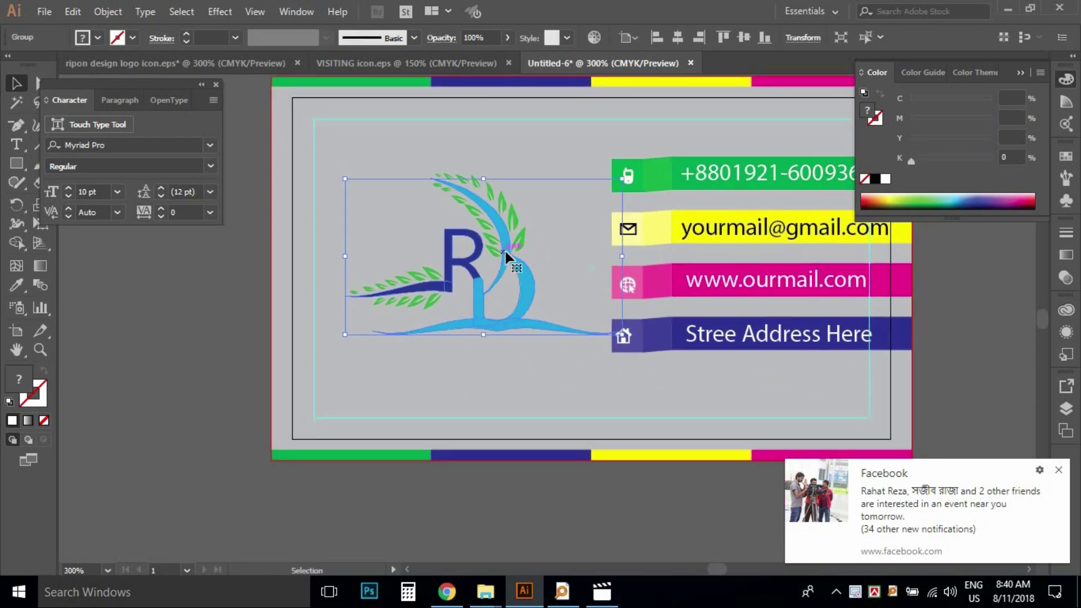
right_click(505, 249)
click(541, 366)
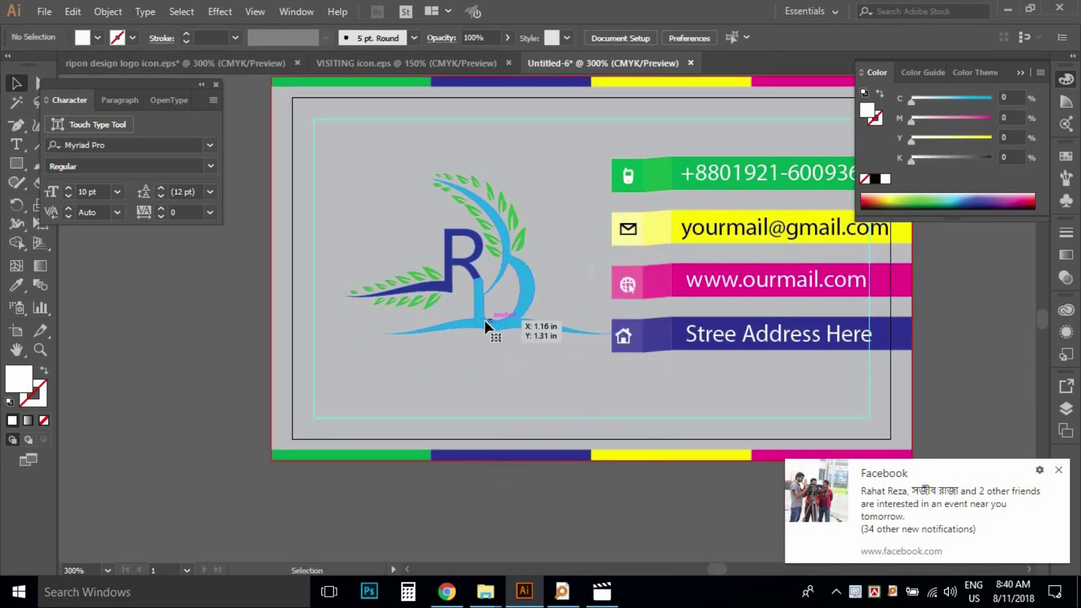
drag(469, 269, 473, 265)
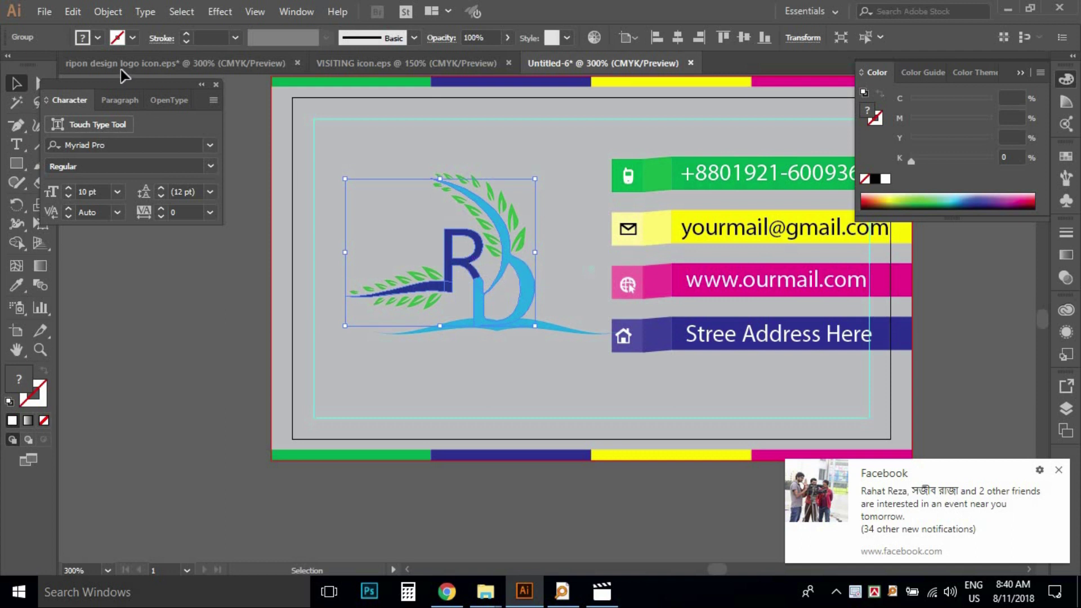
Try black, white and green fills on the logo and make the wave beneath it green.
click(98, 38)
click(44, 64)
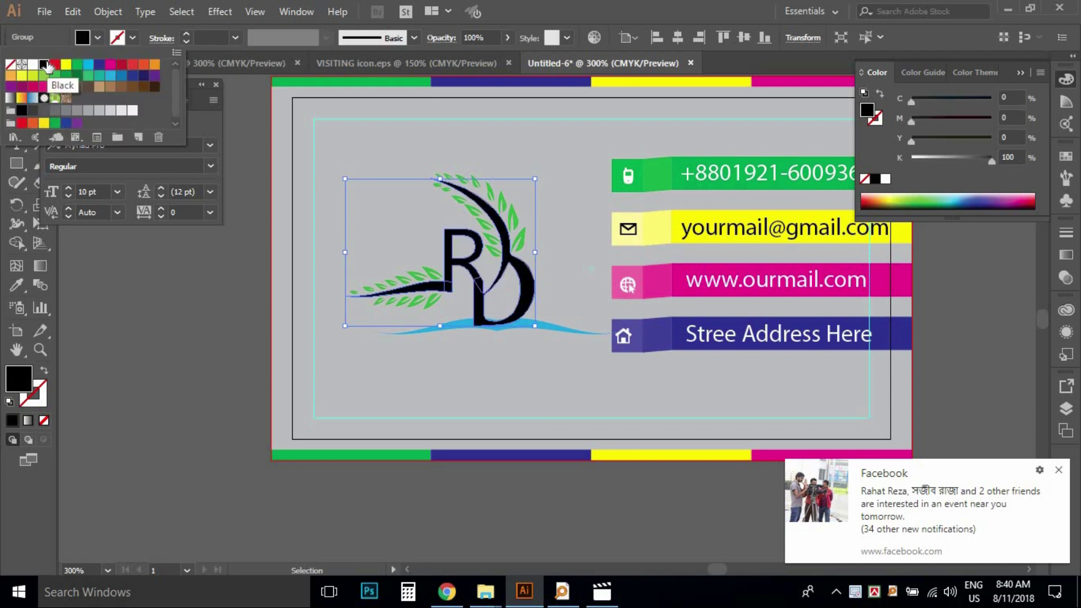
click(33, 65)
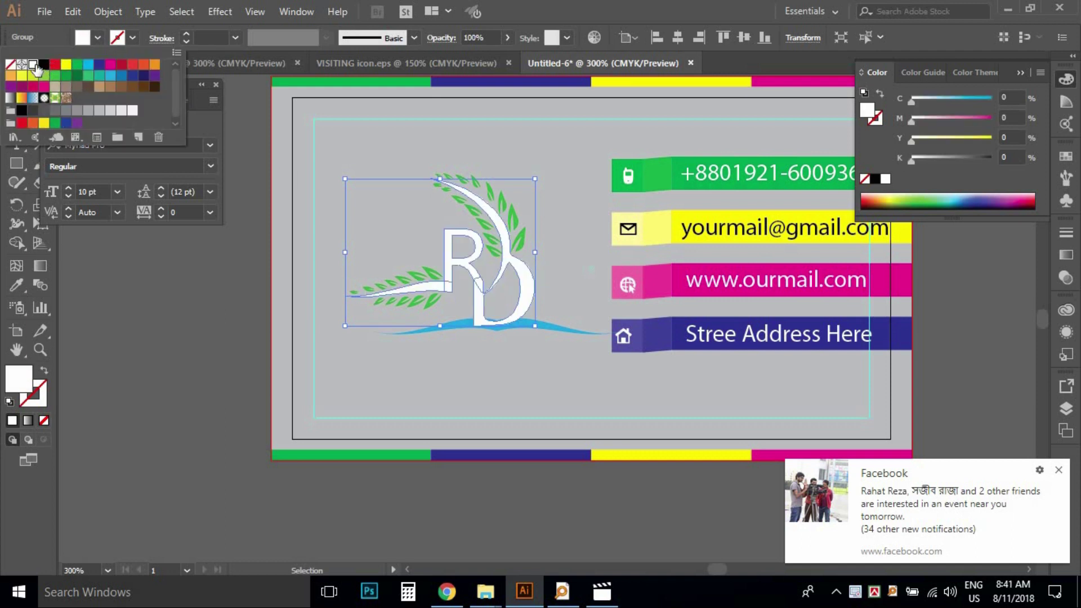
click(55, 76)
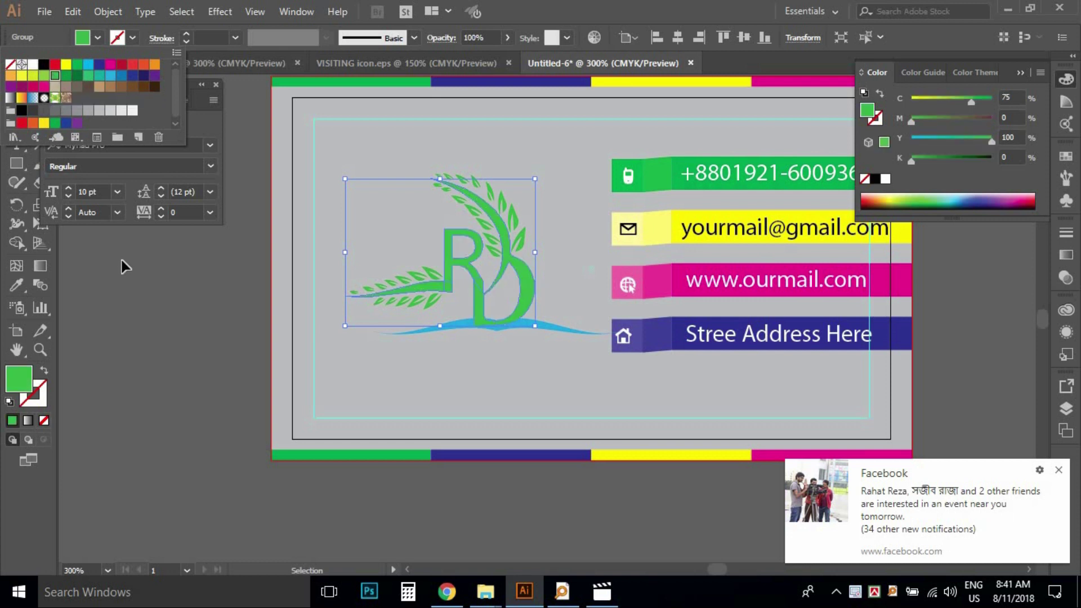
click(133, 297)
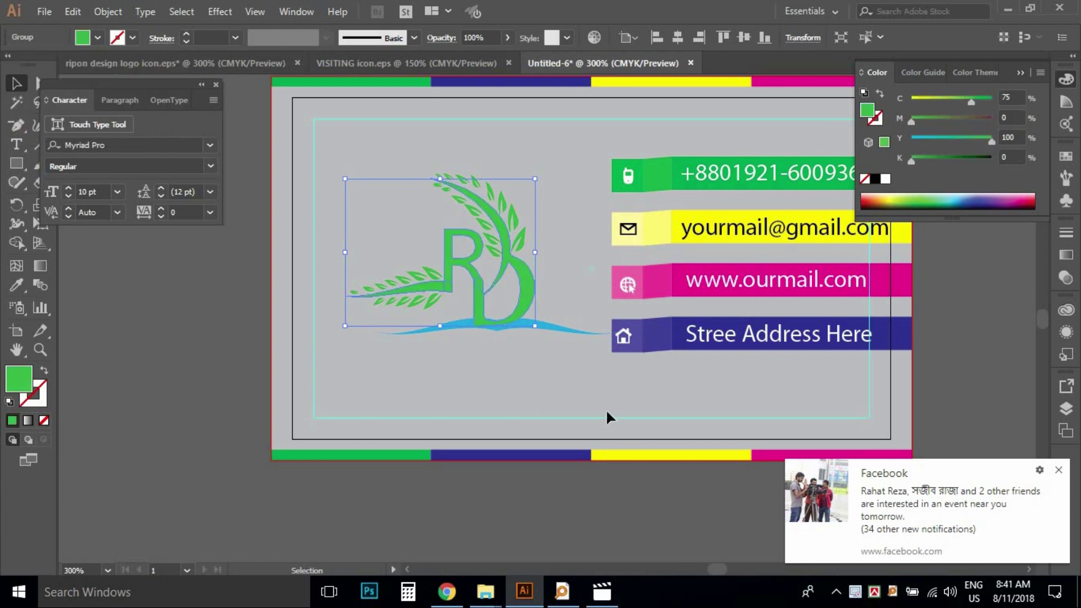
click(243, 360)
click(525, 311)
click(556, 328)
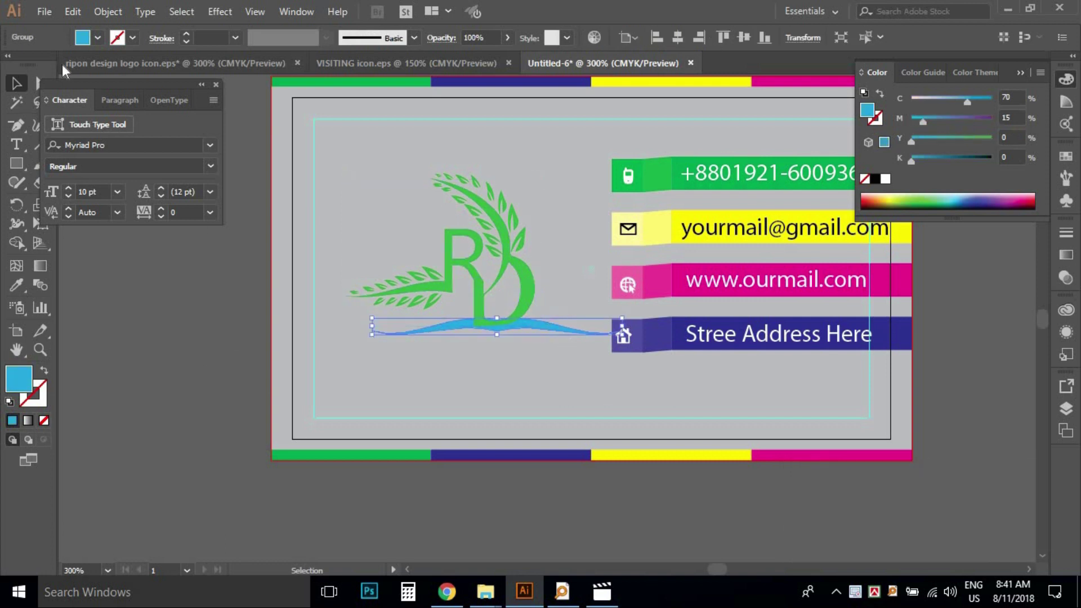
click(97, 37)
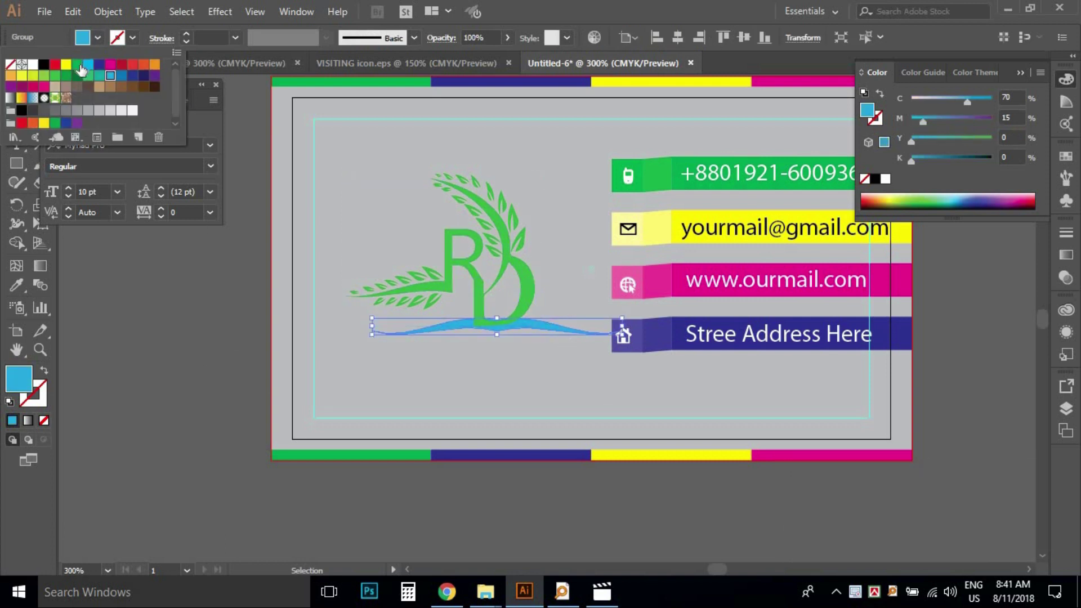
click(82, 69)
click(169, 313)
click(253, 338)
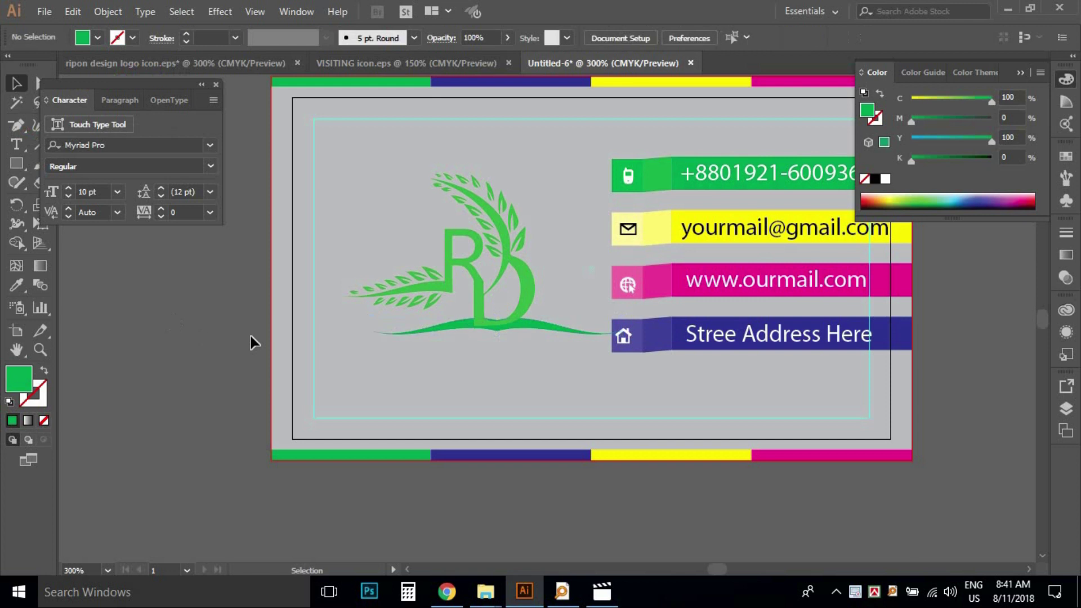
Undo the colour changes, fill the whole logo green, shrink it and move it up-left.
click(529, 338)
click(344, 321)
key(v)
click(397, 304)
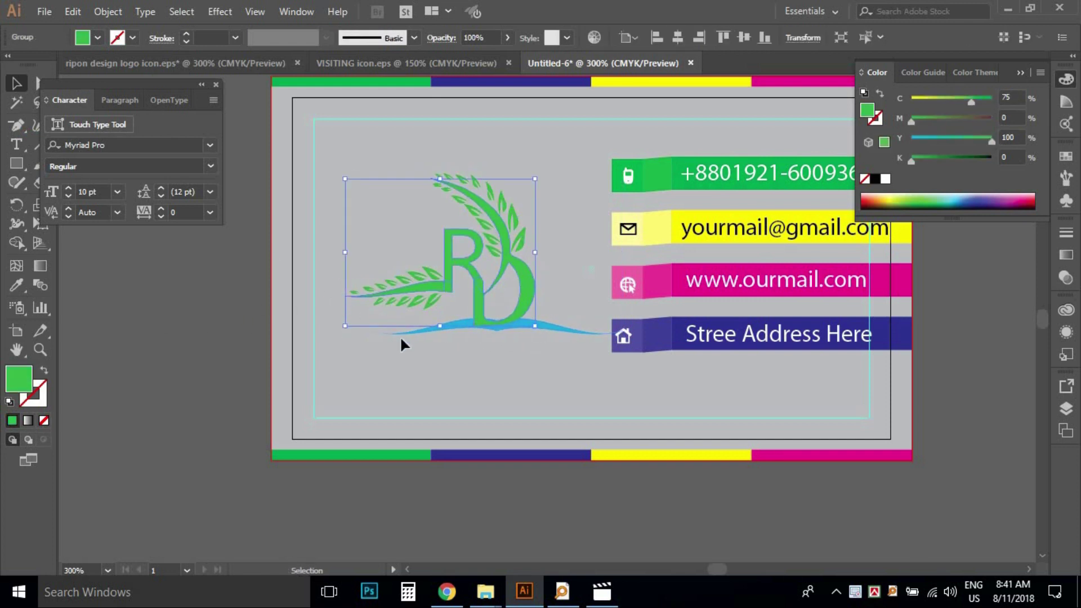
key(ctrl+z)
key(ctrl+z)
key(ctrl+z)
key(v)
click(212, 309)
drag(347, 154, 574, 364)
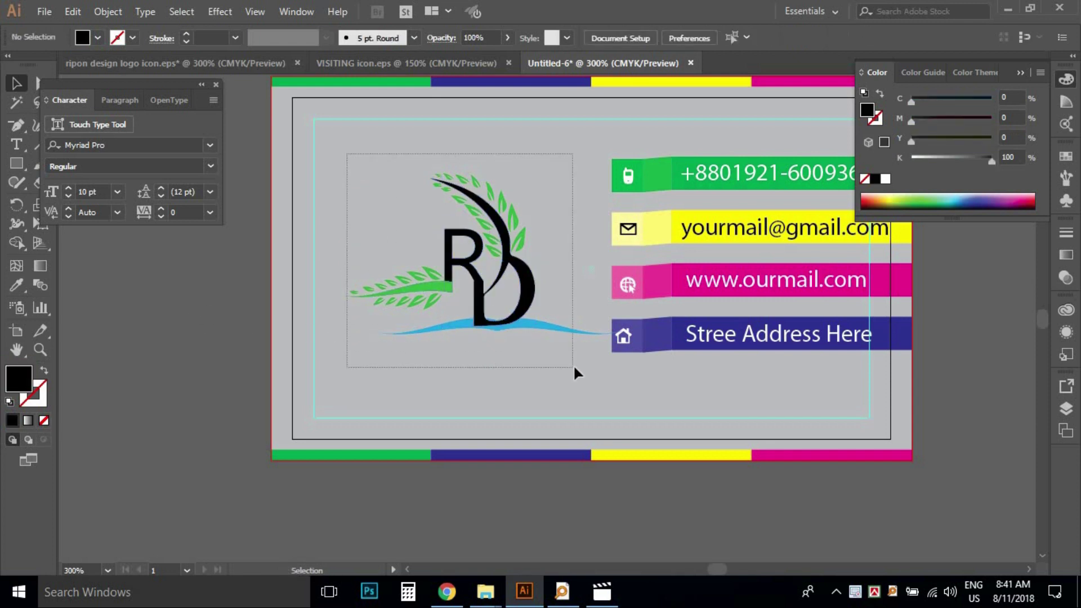
click(98, 38)
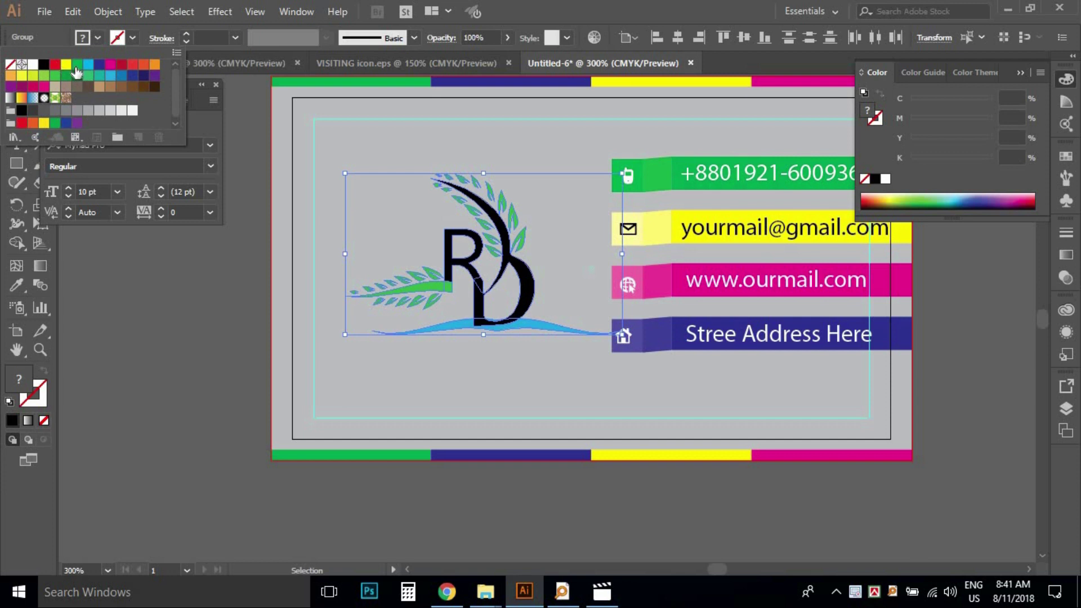
click(77, 72)
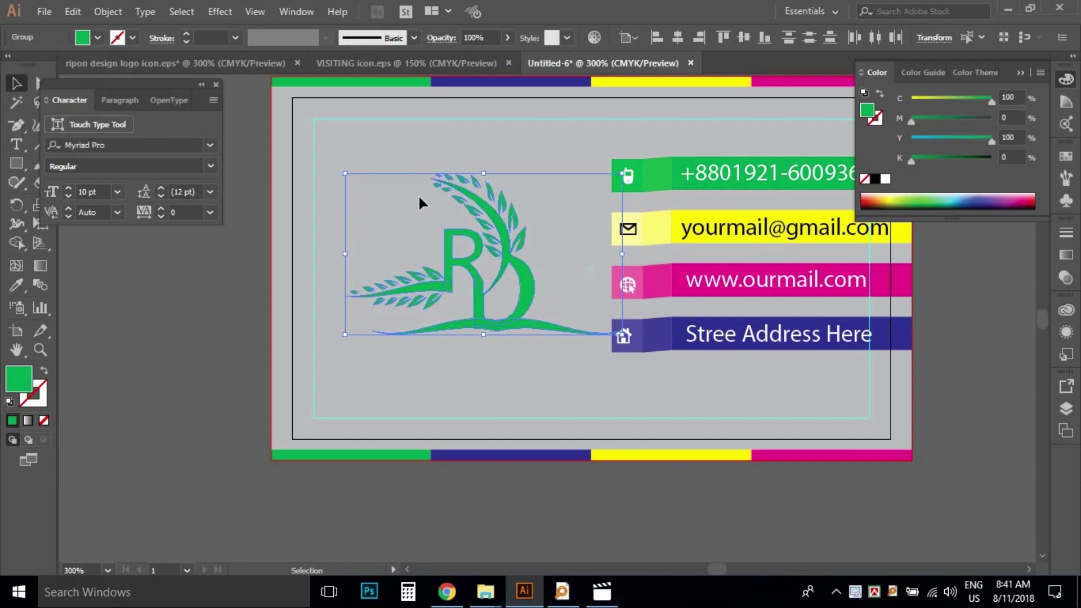
shift+click(631, 181)
drag(619, 176, 579, 195)
drag(505, 260, 465, 243)
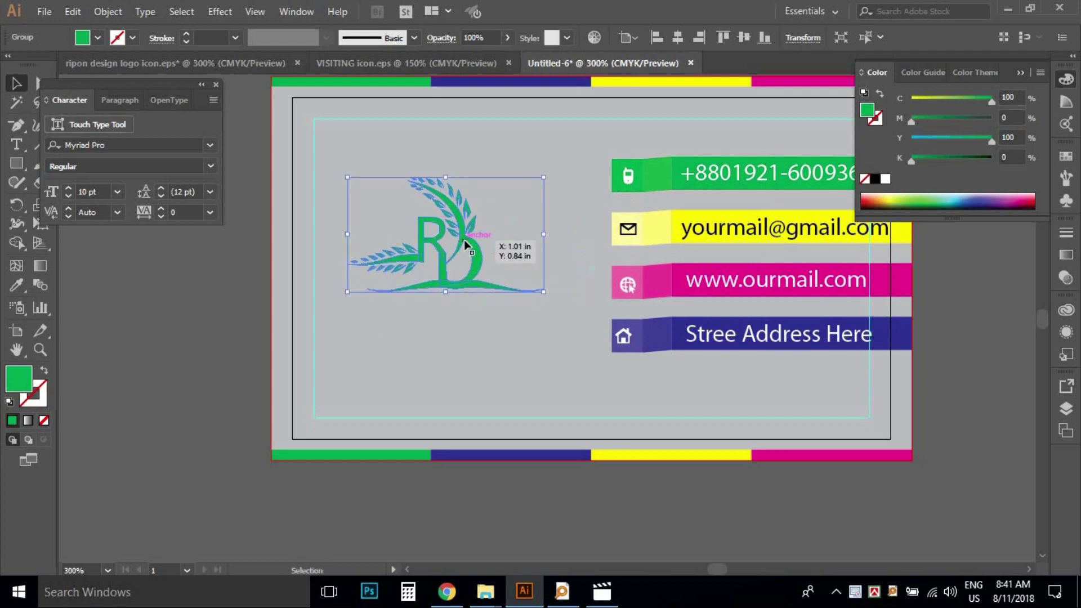
Preview the logo in yellow, then settle on a solid black fill.
click(98, 42)
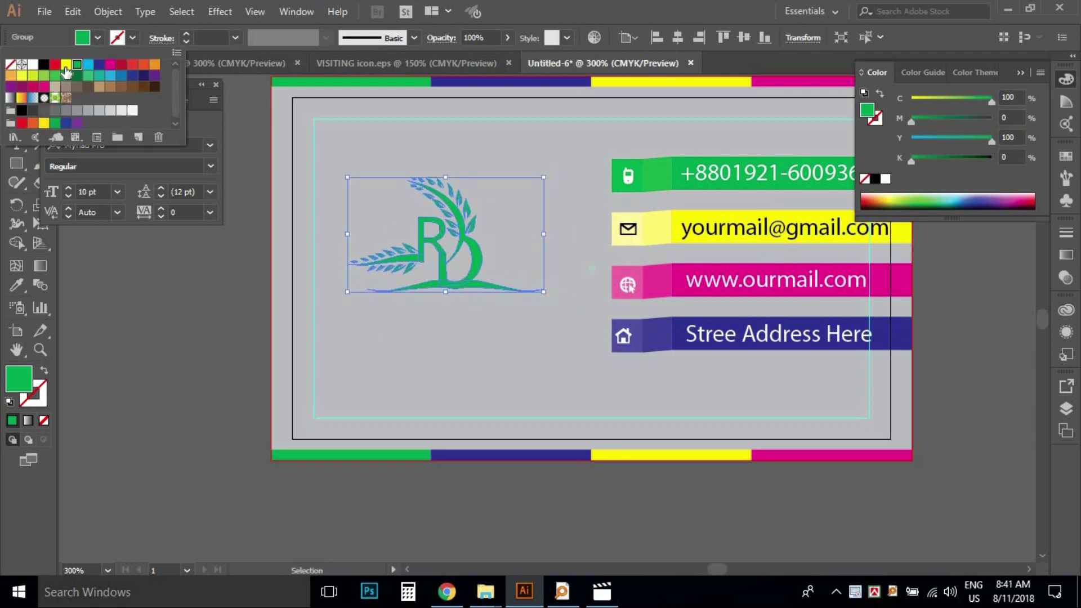
click(66, 75)
click(126, 333)
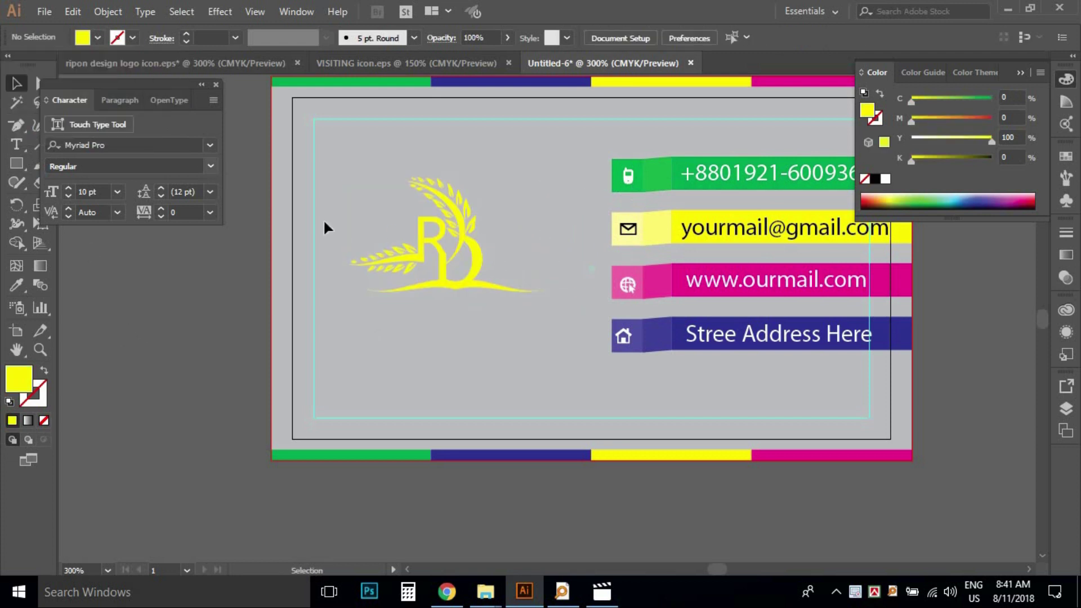
click(456, 291)
click(99, 38)
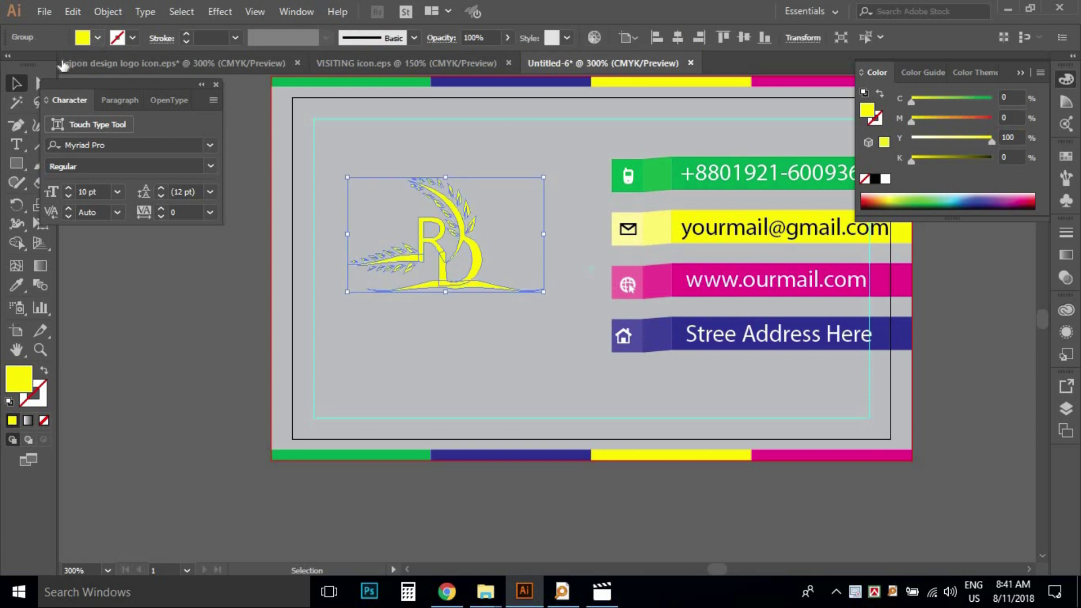
click(44, 65)
click(144, 384)
click(491, 337)
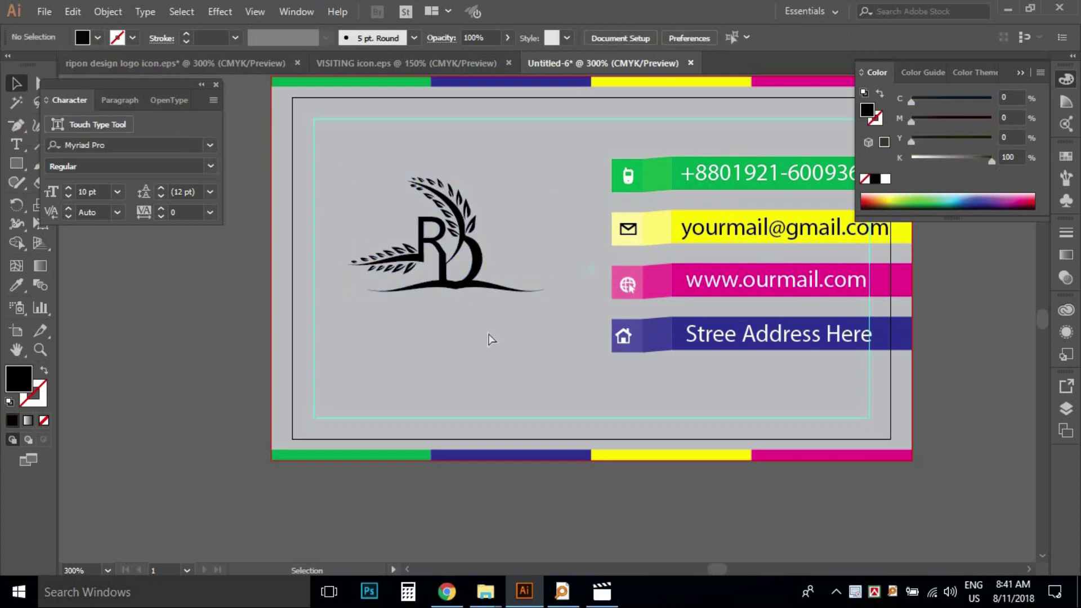
mouse_move(523, 321)
mouse_down()
mouse_move(468, 333)
mouse_move(463, 426)
mouse_up()
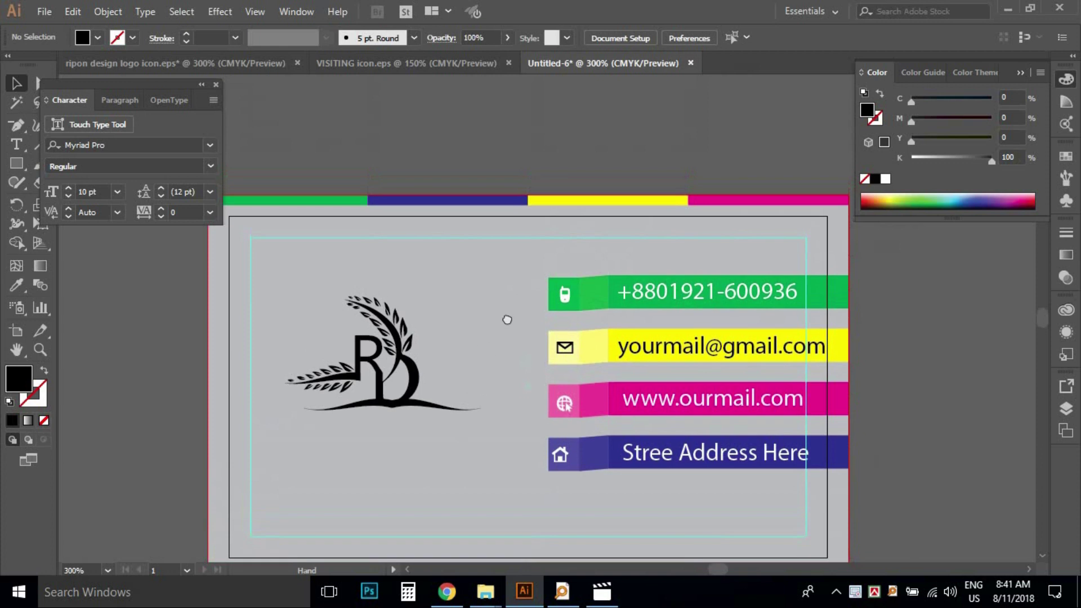
Type the 'RIPON DESGIN' tagline below the RB logo and nudge it down.
drag(507, 316, 535, 258)
click(21, 145)
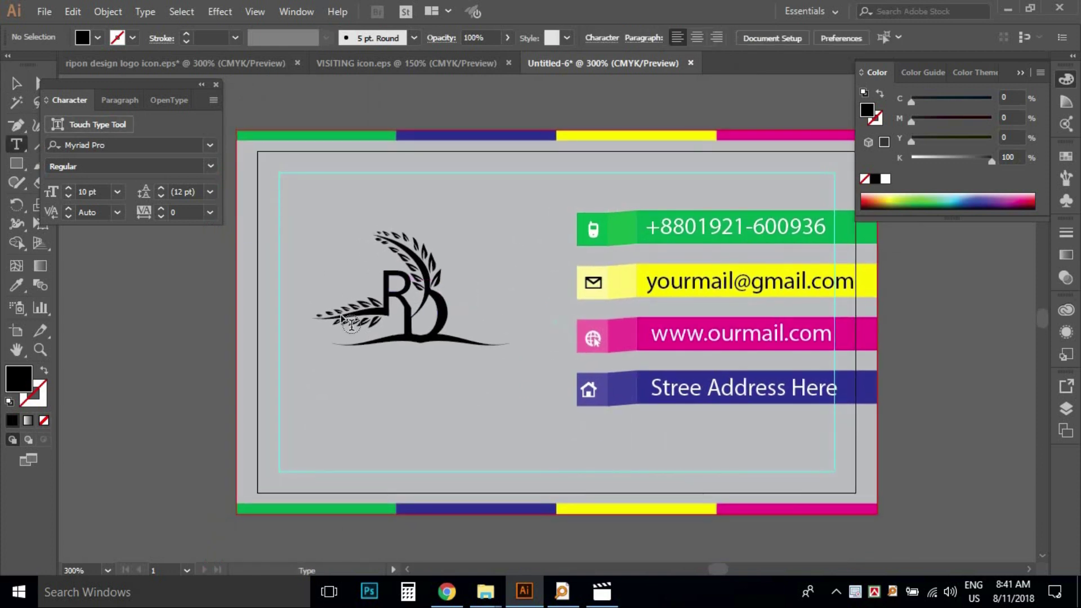
click(352, 357)
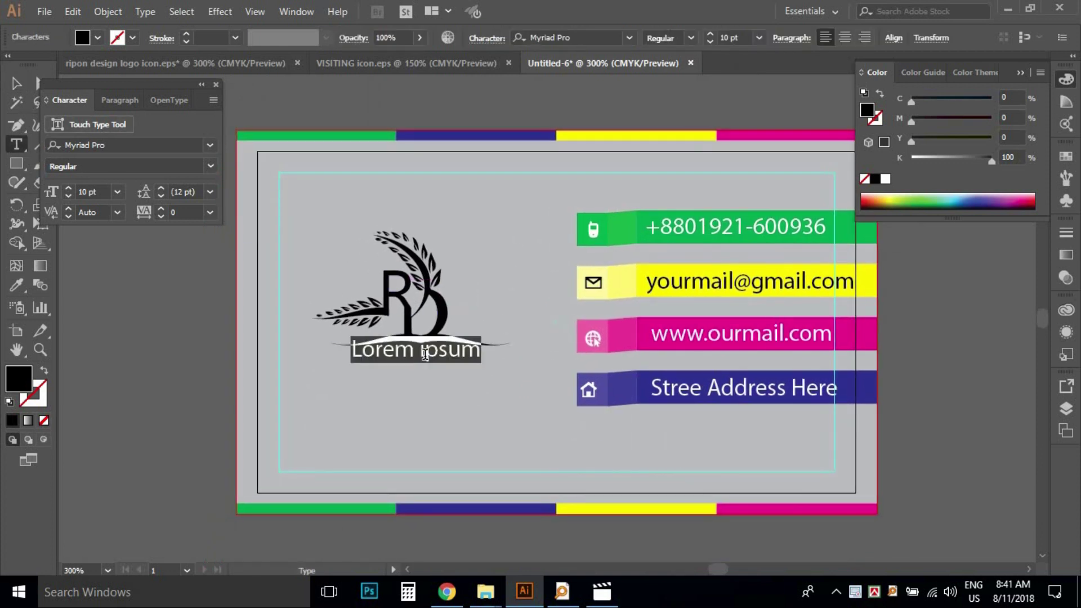
text(r)
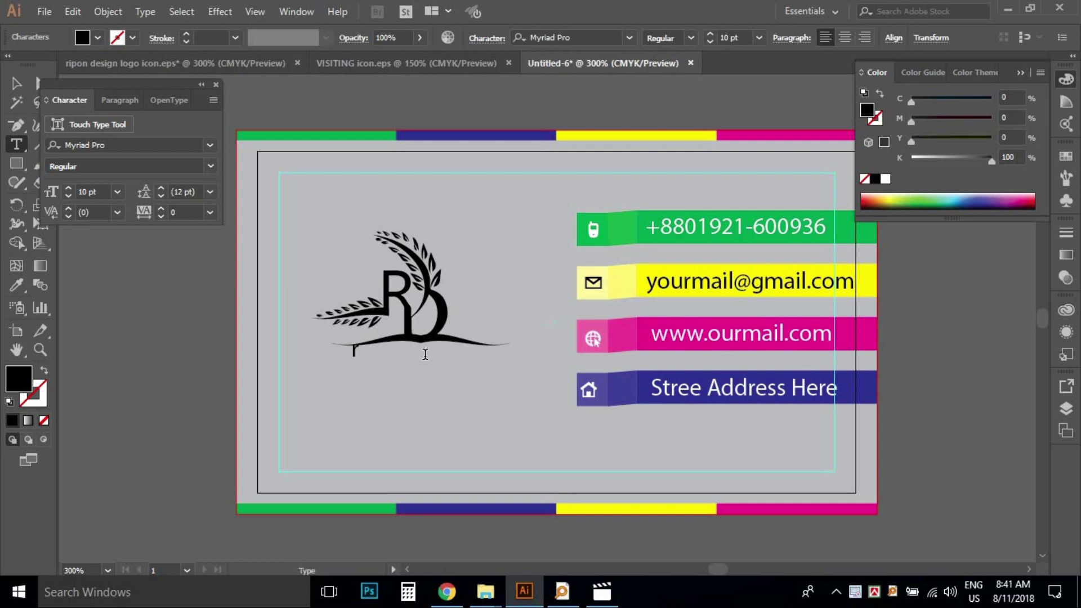
text(ipnRI)
key(BackSpace)
text(IPON DES)
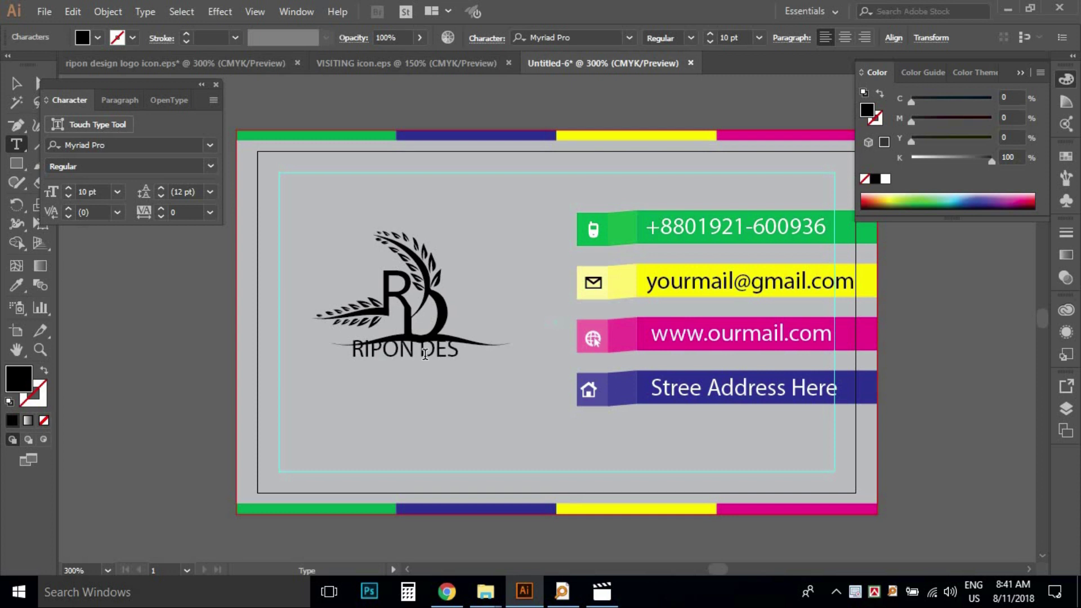
key(Escape)
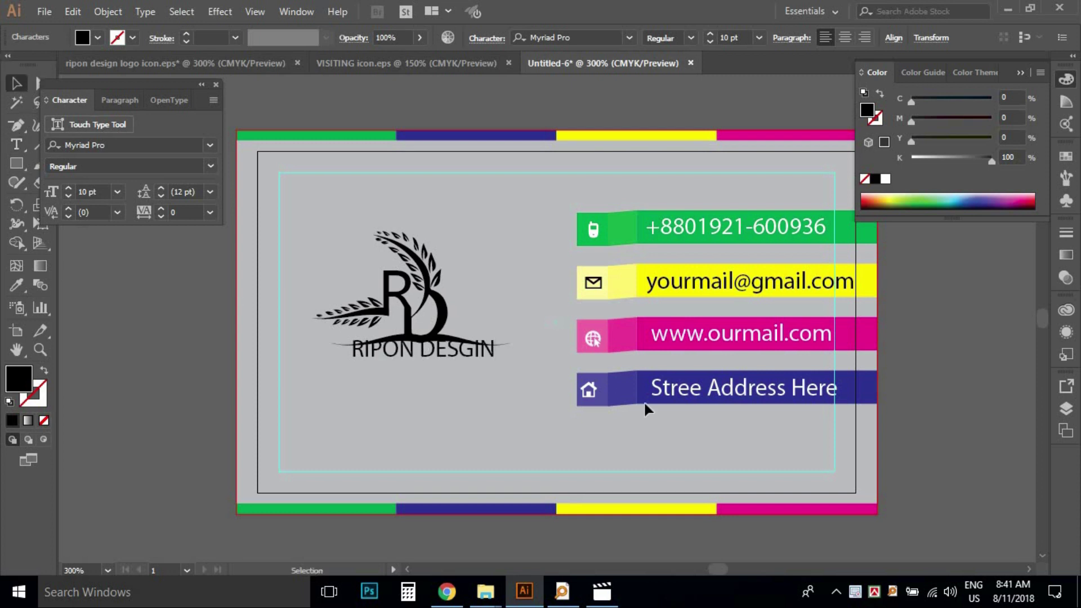
key(Down)
key(Down)
key(Down)
key(Down)
key(Down)
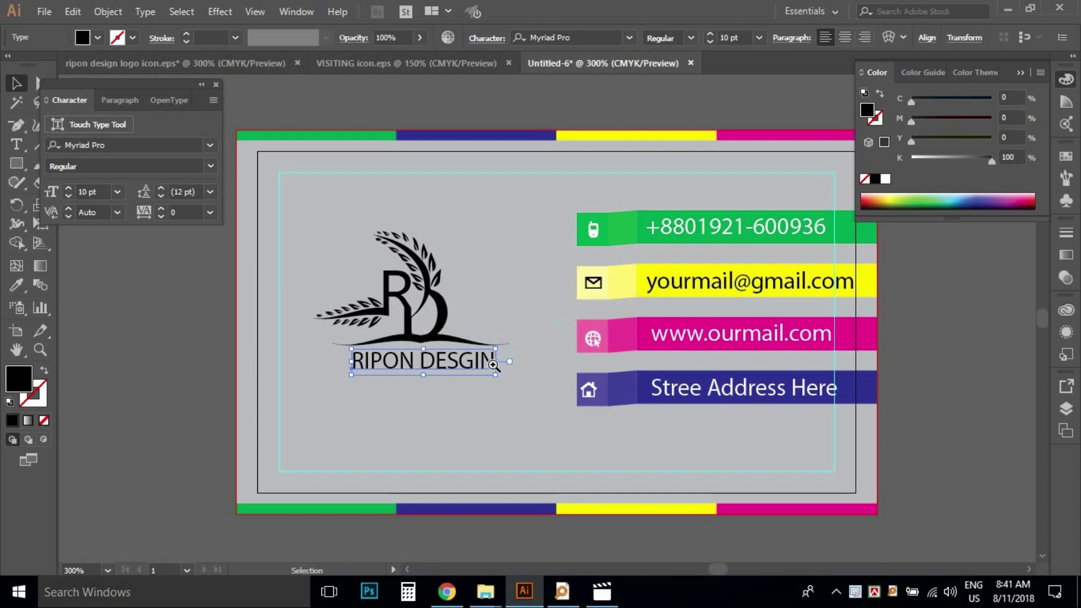
ctrl+click(495, 362)
click(552, 305)
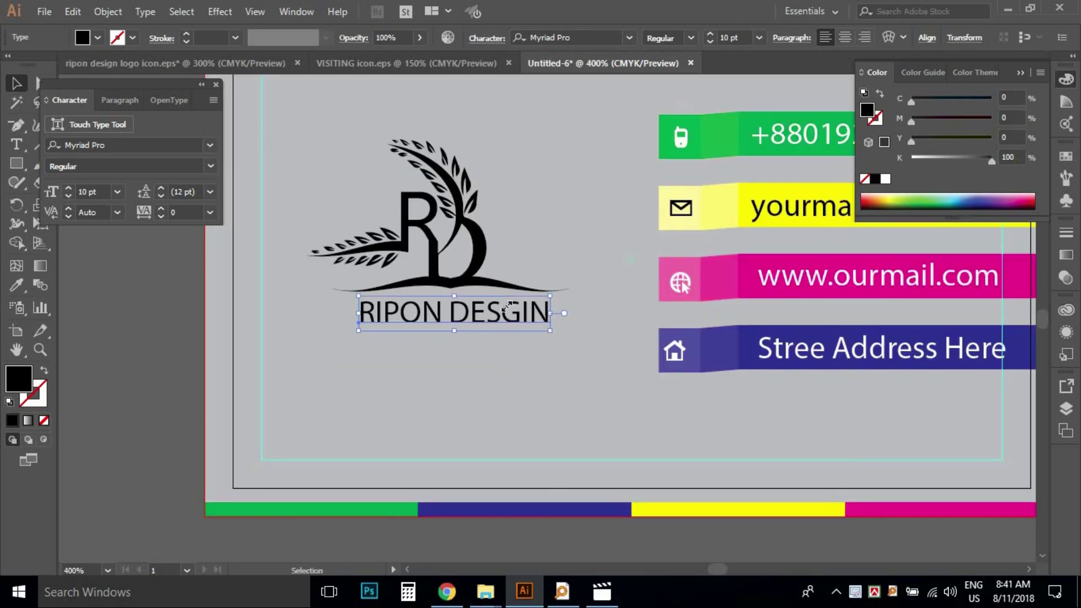
Scale the RIPON DESGIN tagline down to about 3.84 pt and widen its letter spacing.
mouse_move(507, 307)
mouse_down()
mouse_move(392, 305)
mouse_move(454, 318)
mouse_up()
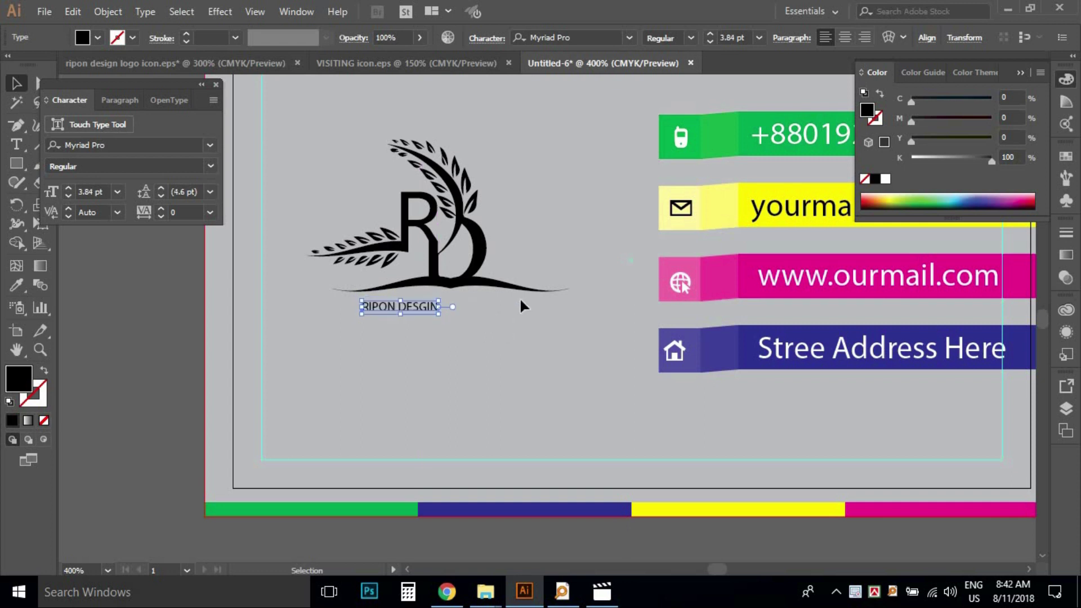
key(alt+Right)
key(alt+Right)
key(alt+Right)
key(alt+Right)
key(alt+Right)
key(alt+Right)
key(alt+Right)
key(alt+Right)
key(alt+Right)
key(alt+Right)
key(alt+Right)
key(alt+Right)
key(alt+Right)
key(alt+Right)
key(alt+Right)
key(alt+Right)
key(alt+Right)
key(alt+Right)
key(alt+Right)
key(alt+Right)
key(alt+Right)
key(alt+Right)
key(alt+Right)
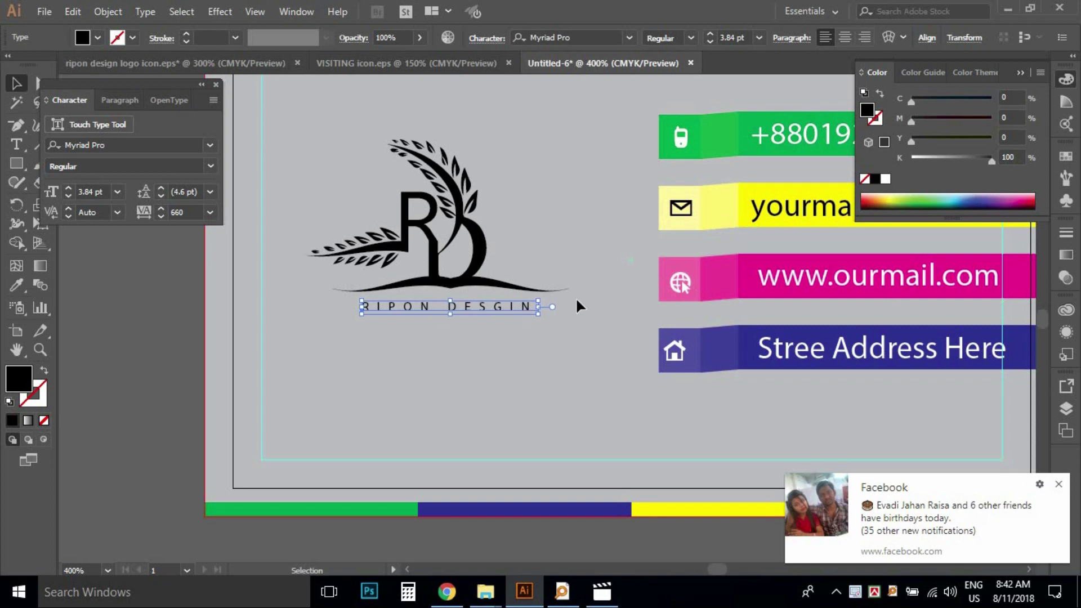
click(532, 316)
key(ctrl+minus)
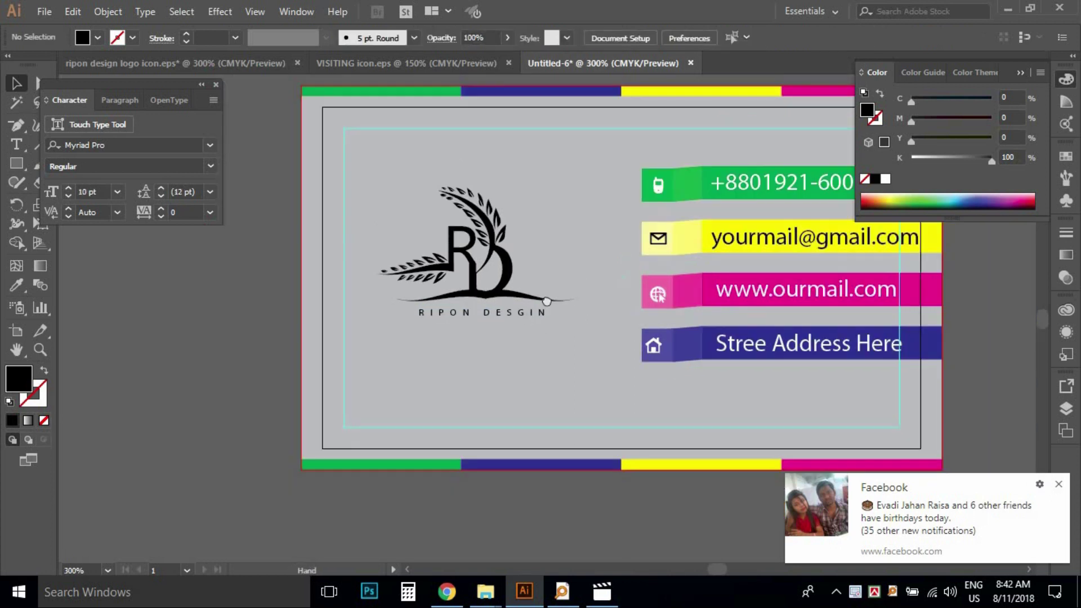
drag(541, 282, 470, 356)
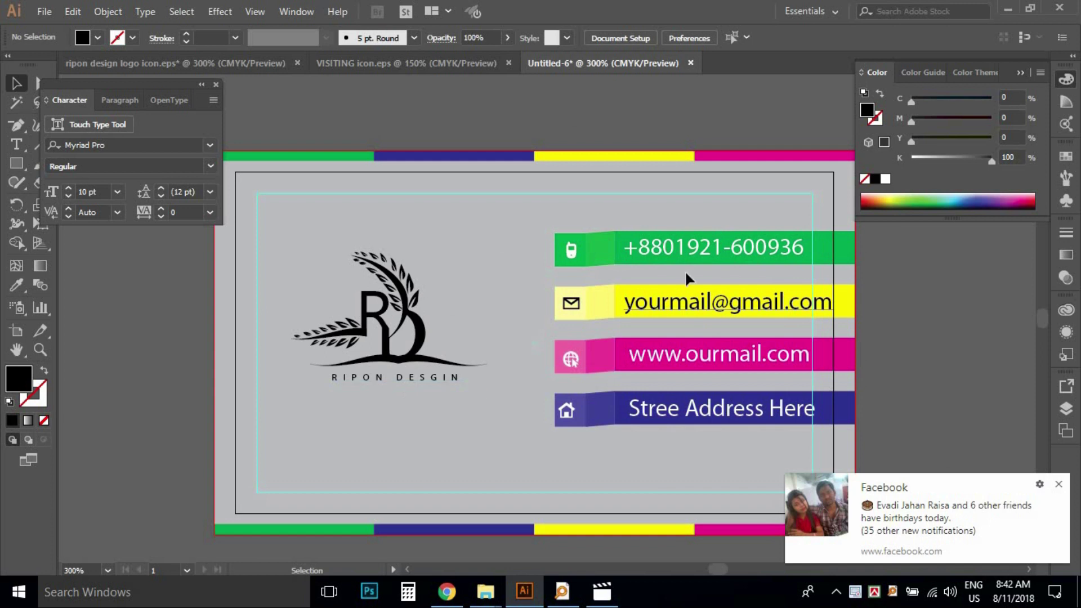
Alt-drag a copy of the phone number text below the logo and retype it as the cardholder's name.
drag(693, 248, 362, 425)
key(t)
key(Return)
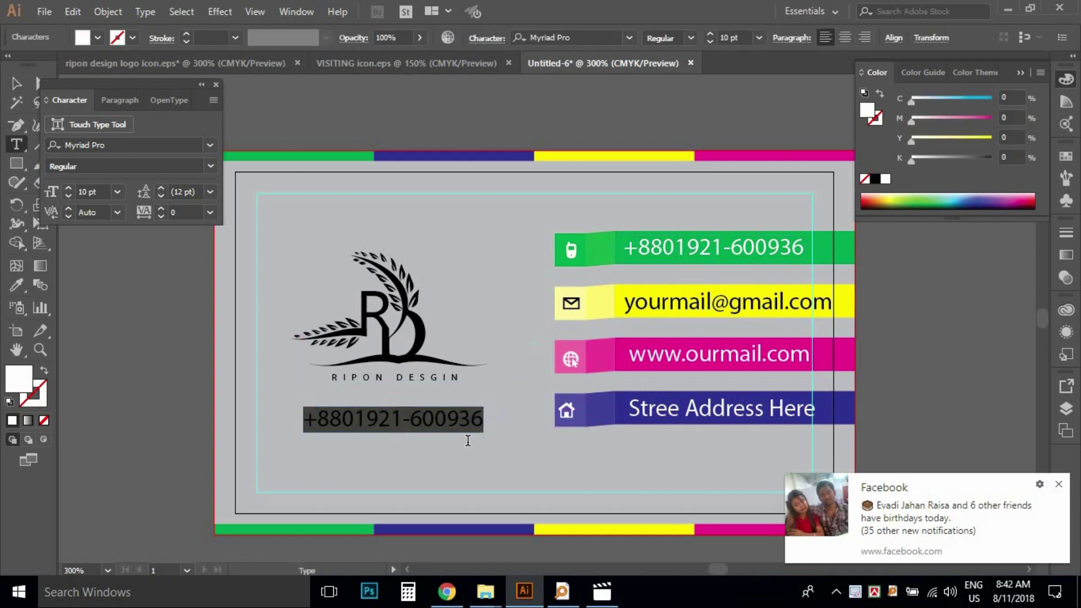
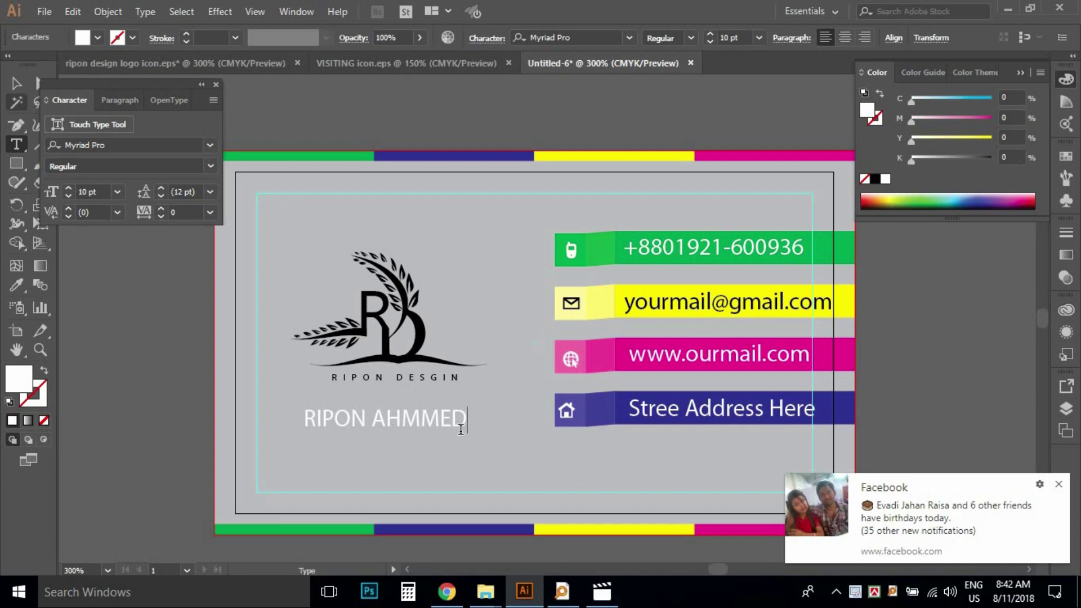
Select the name line and change its fill from white to CMYK Blue.
click(17, 84)
click(385, 420)
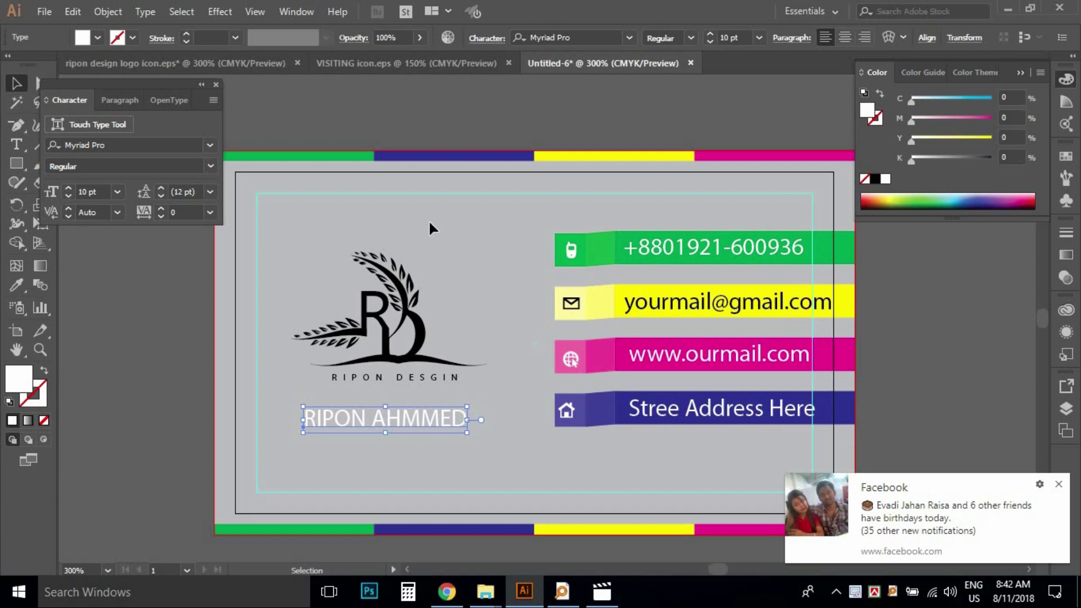
click(97, 38)
click(55, 65)
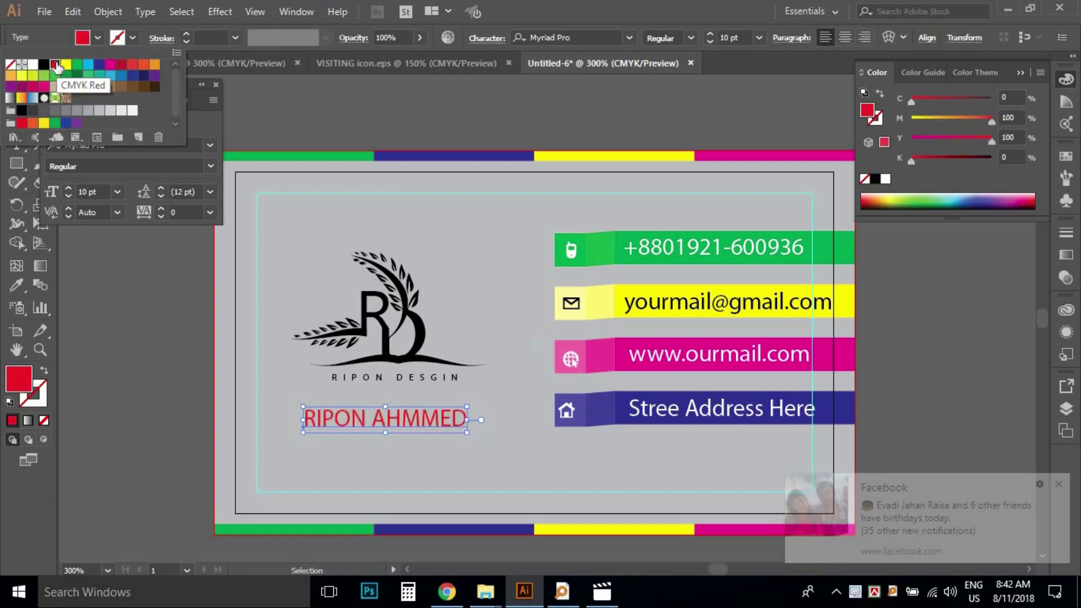
click(99, 64)
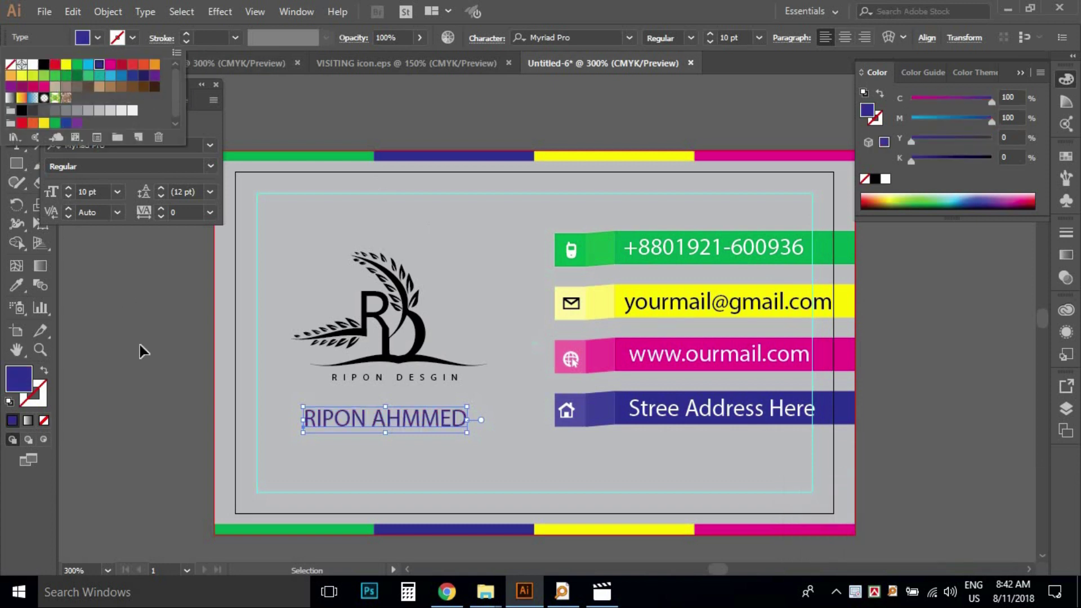
click(143, 352)
click(410, 428)
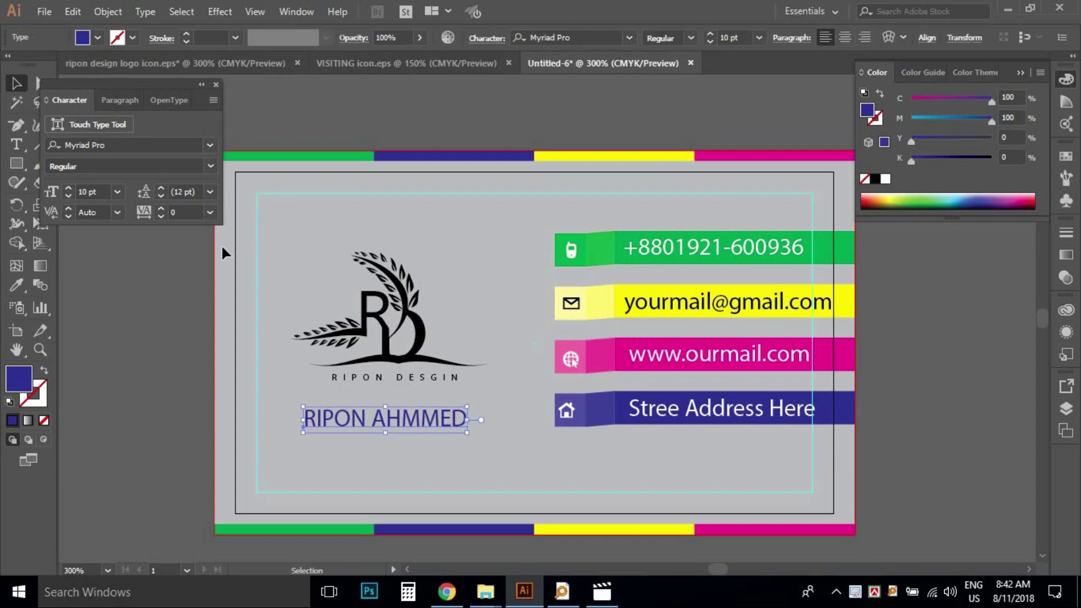
Try the RinkiyMJ and Symbol fonts on the name line.
click(139, 146)
text(RinkiyMJ)
key(Return)
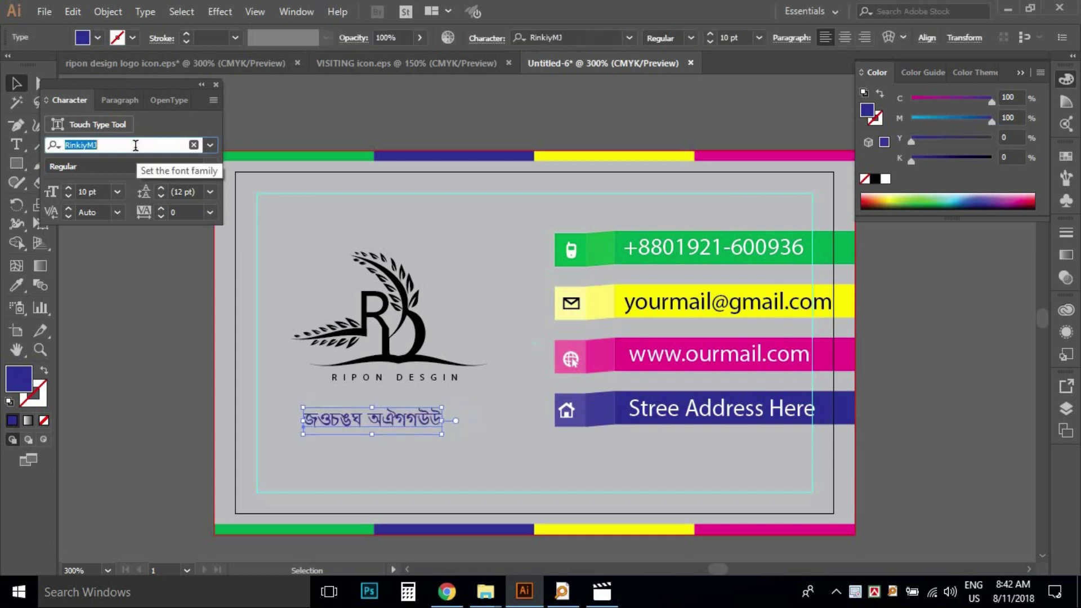
key(Down)
key(Down)
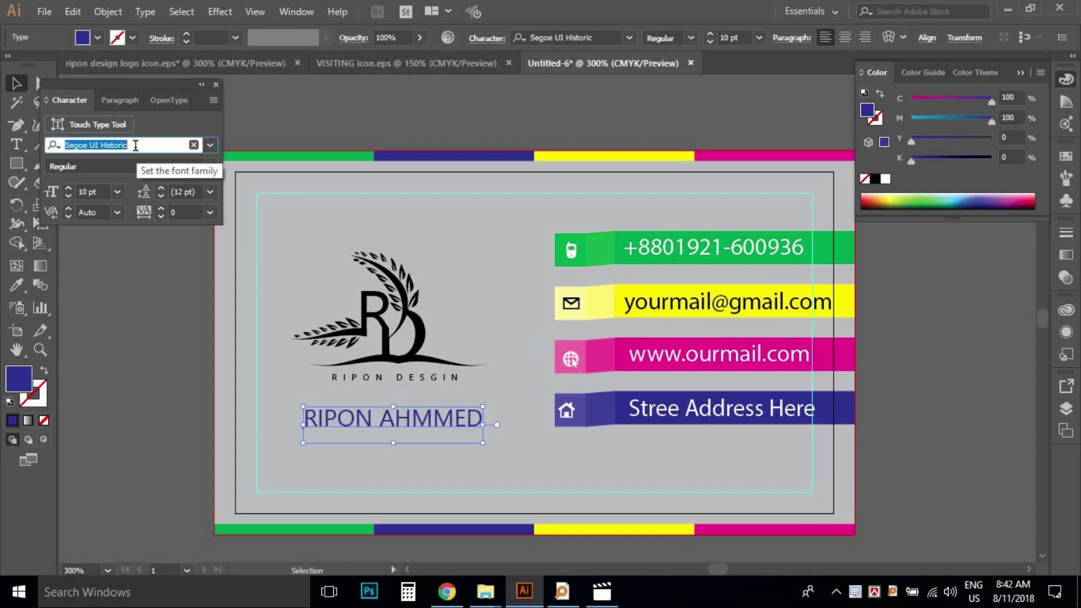
click(172, 165)
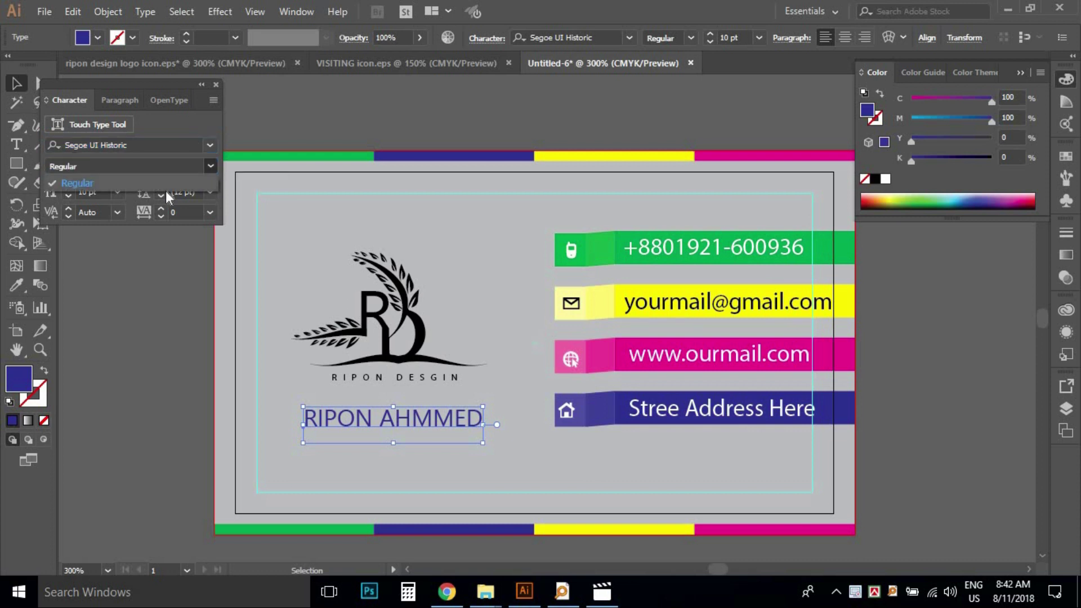
click(167, 145)
text(Symbol)
key(Return)
Preview further fonts and settle on SutonnyOMJ for the name, then deselect.
key(Down)
key(Down)
key(Down)
key(Down)
key(Down)
key(Down)
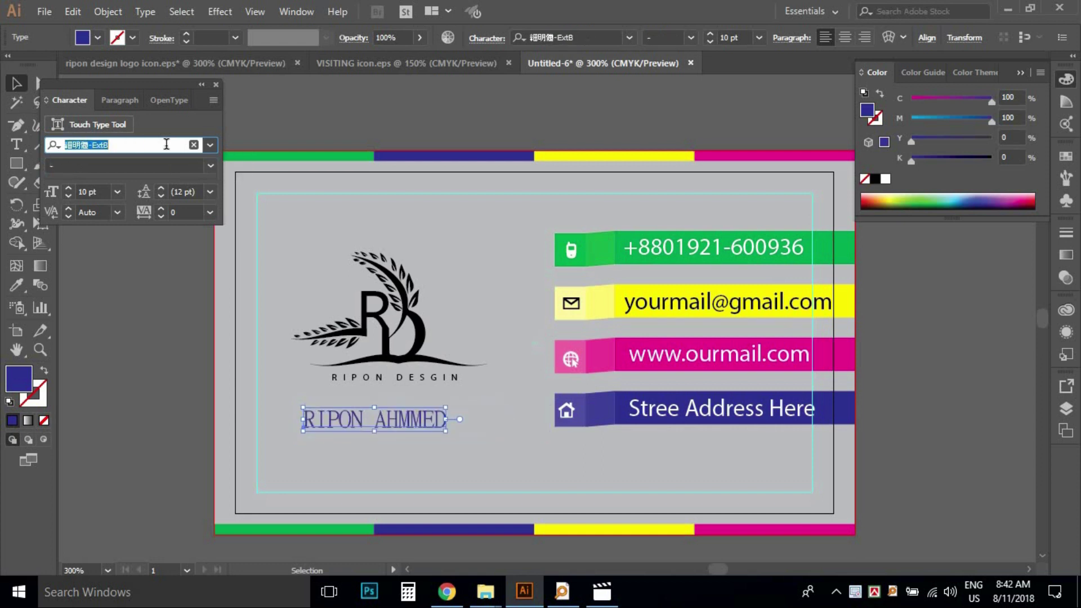
key(Down)
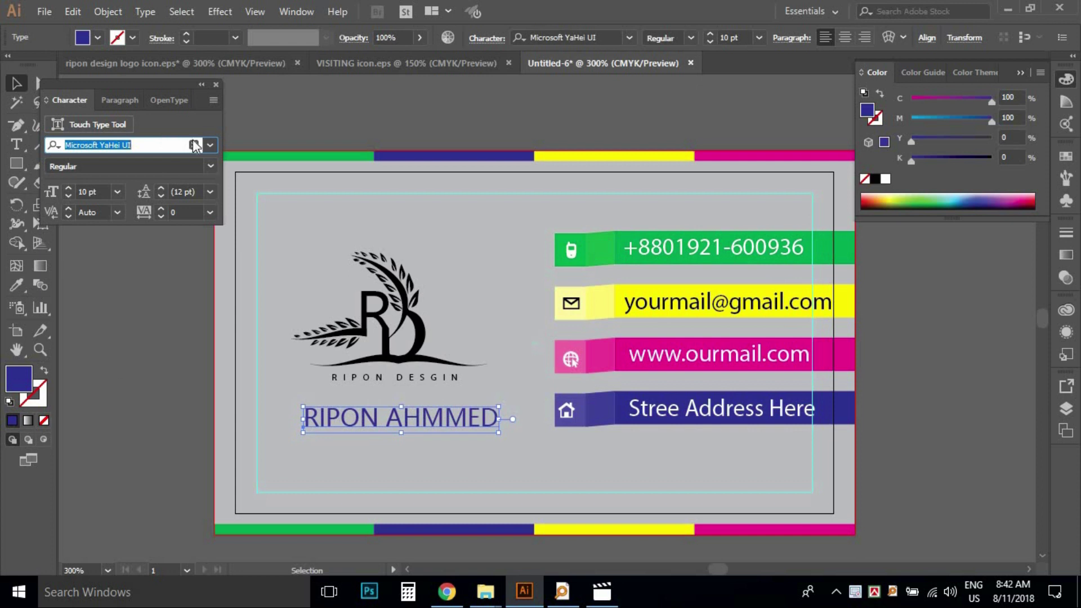
key(Down)
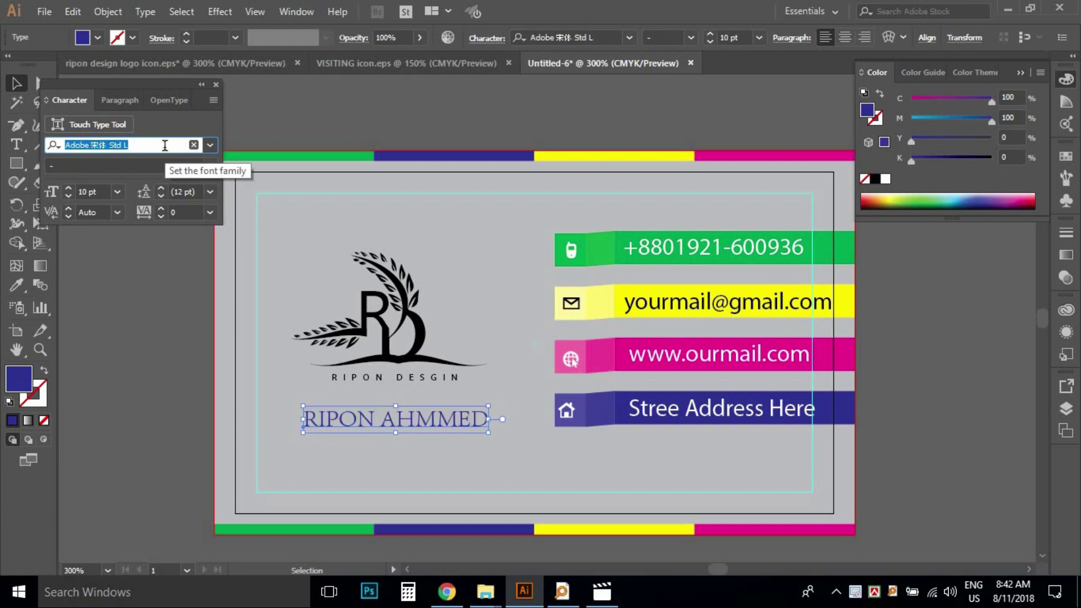
key(Down)
key(Down)
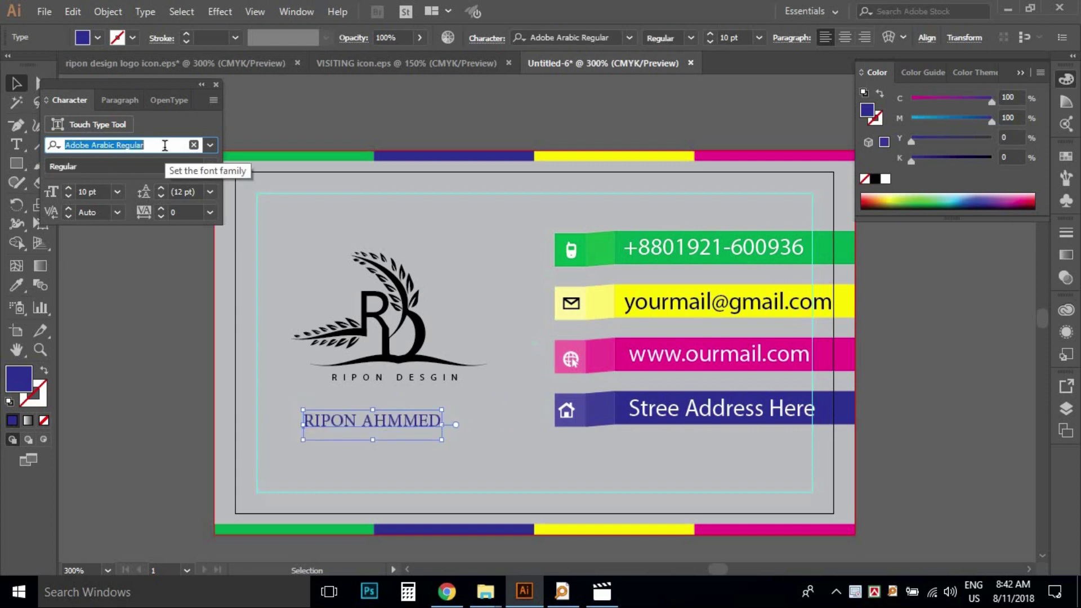
text(sut)
click(166, 357)
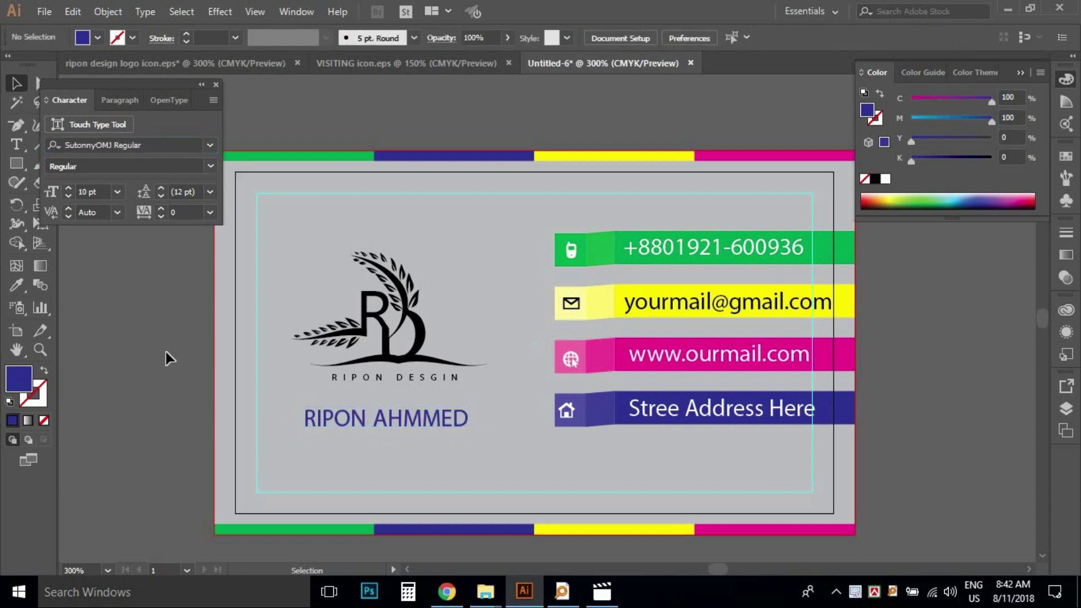
Enlarge the name slightly and place a smaller copy of it just beneath.
click(498, 431)
click(415, 317)
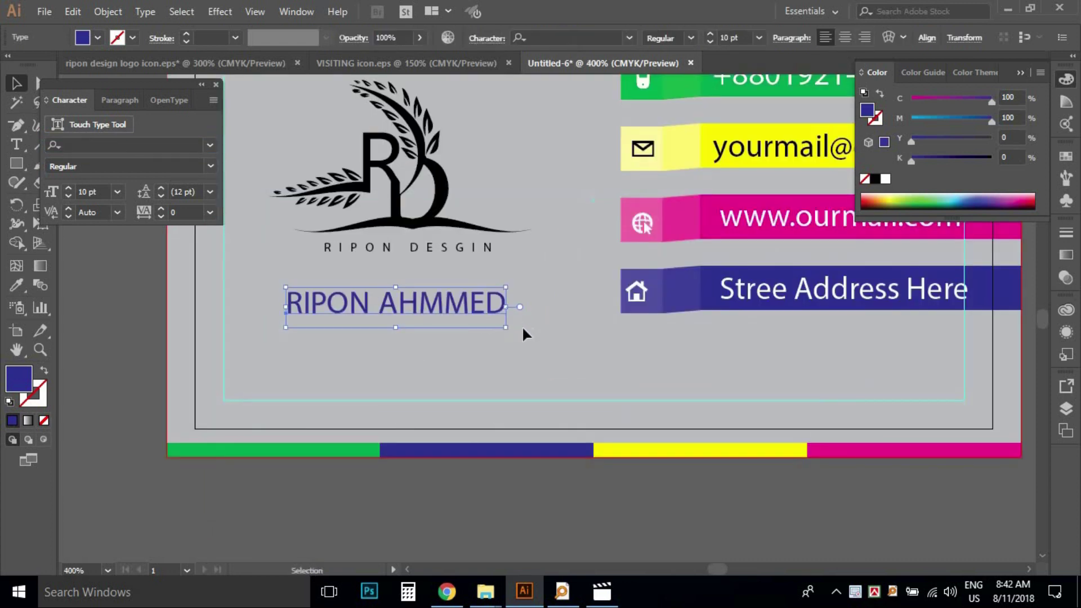
drag(535, 333, 569, 338)
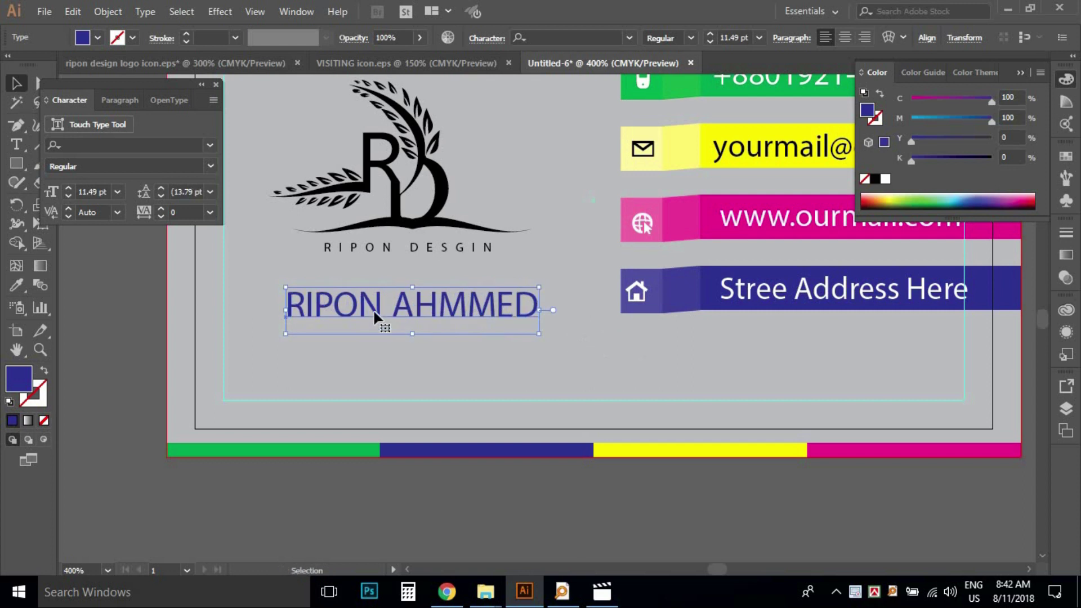
drag(379, 316, 374, 336)
drag(425, 308, 428, 339)
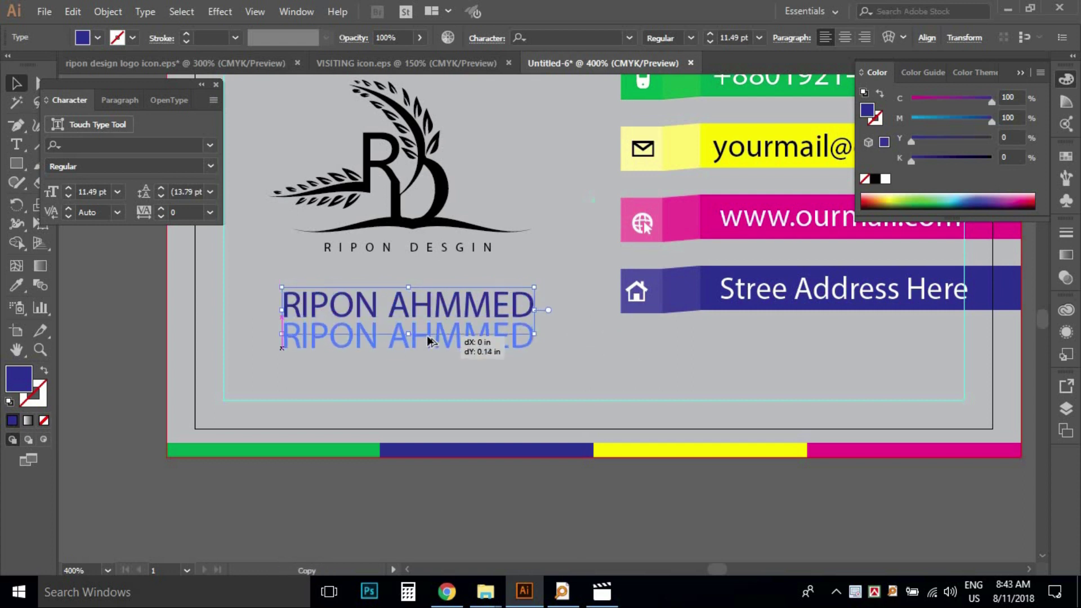
drag(535, 316, 498, 325)
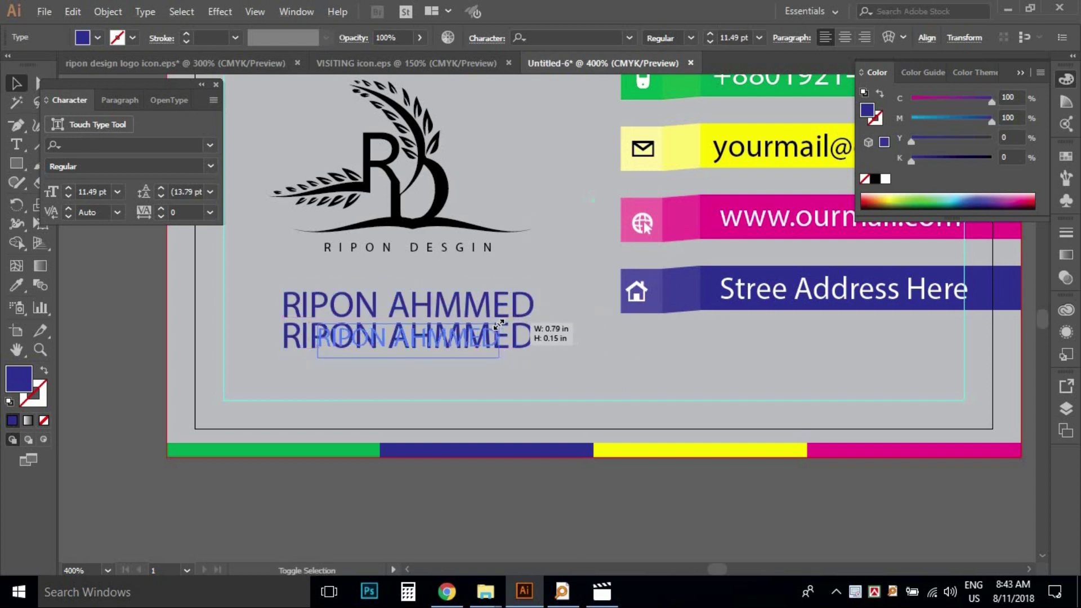
Replace the copy's text with 'Graphic Designer'.
triple_click(440, 342)
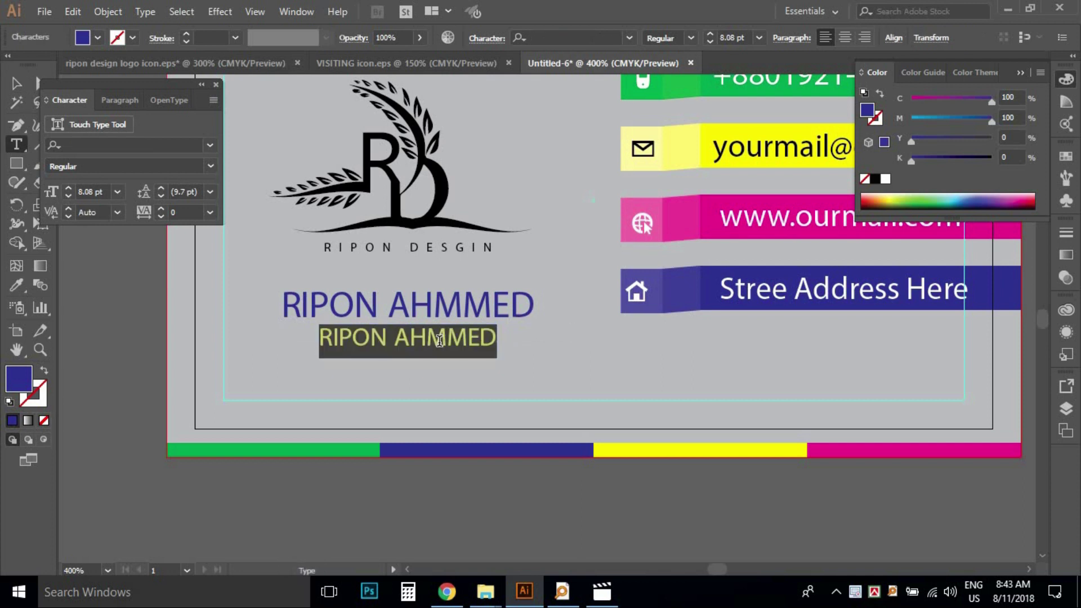
text(Gr)
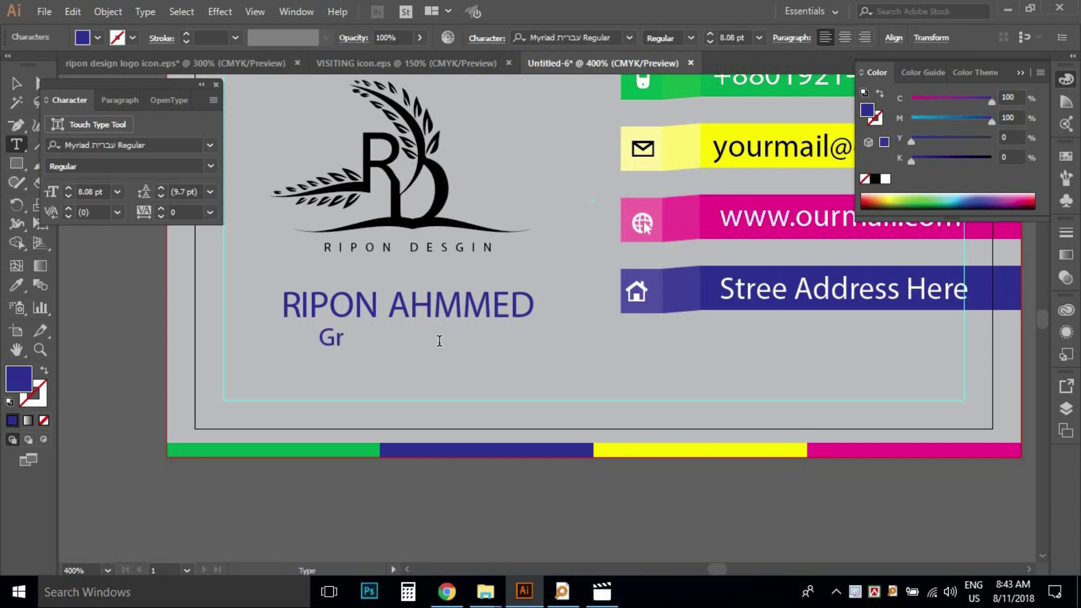
text(esgin)
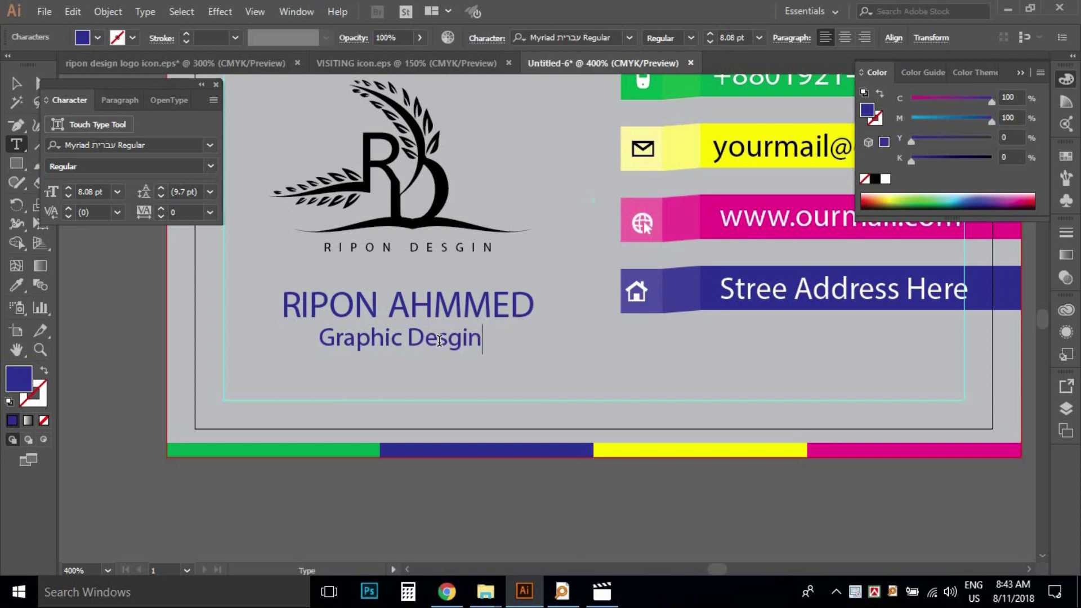
key(Delete)
text(gner)
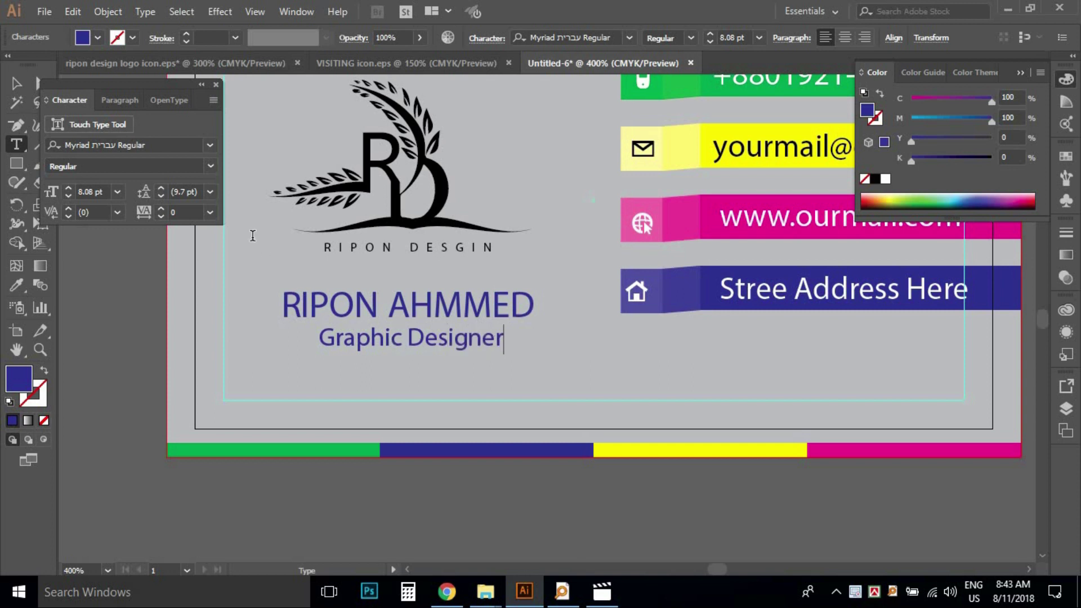
click(16, 84)
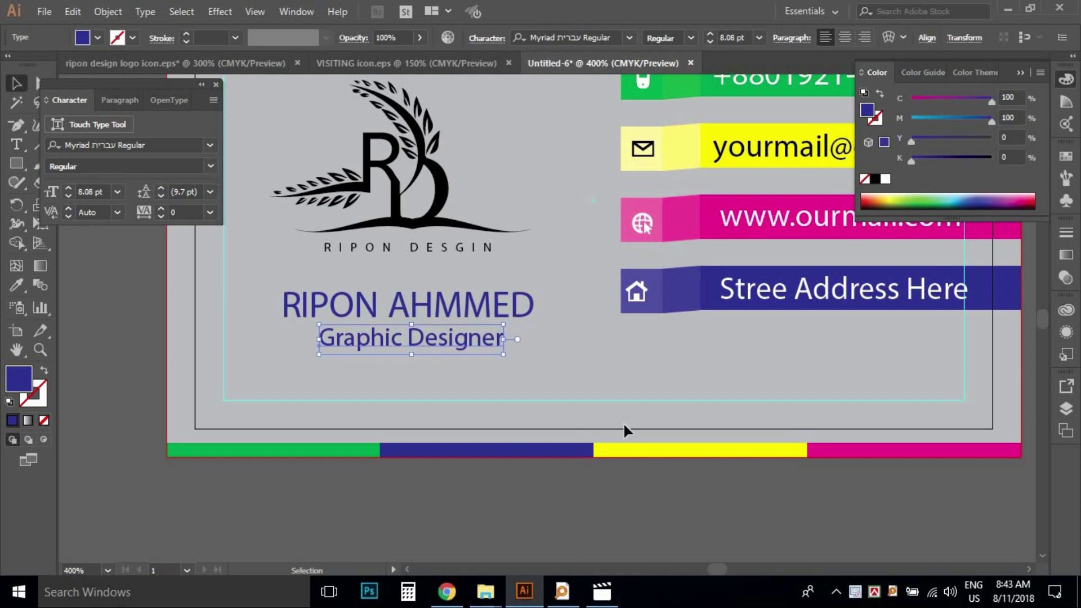
After trying yellow and green, fill the Graphic Designer line with black.
click(16, 287)
click(698, 137)
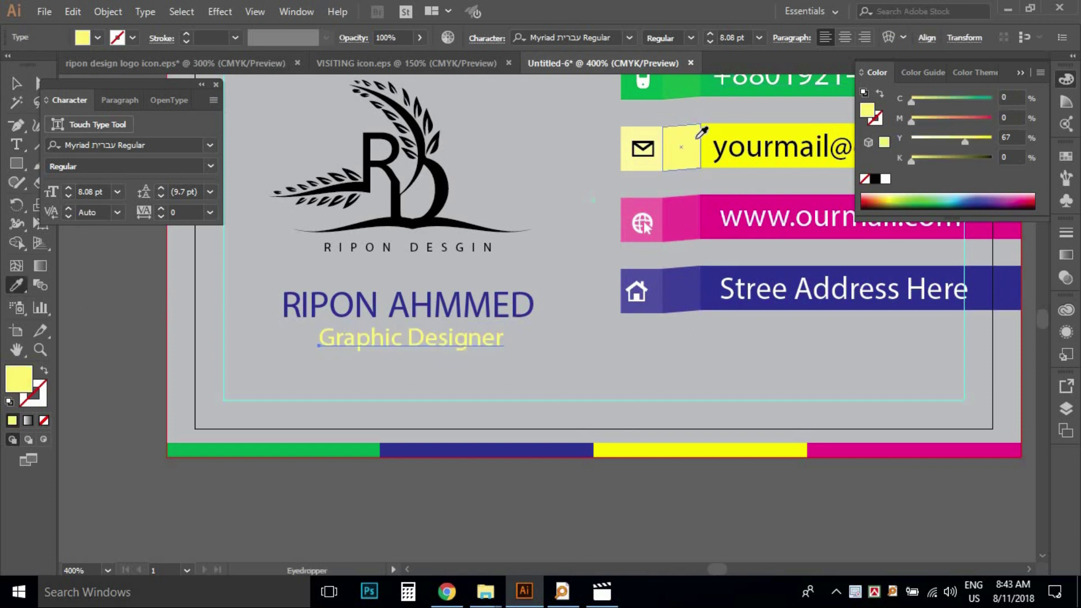
click(698, 87)
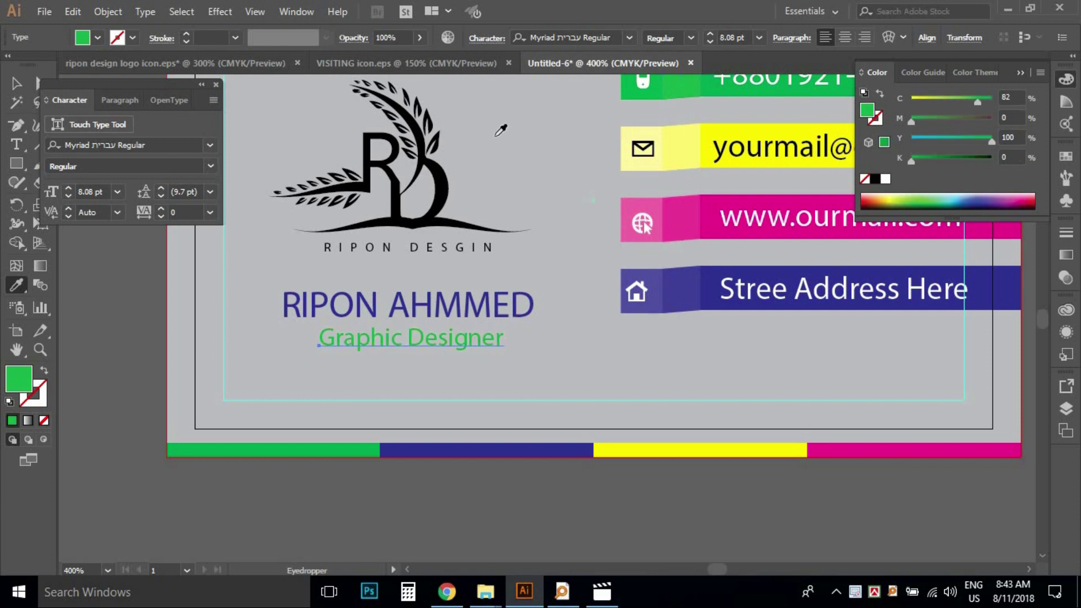
click(26, 87)
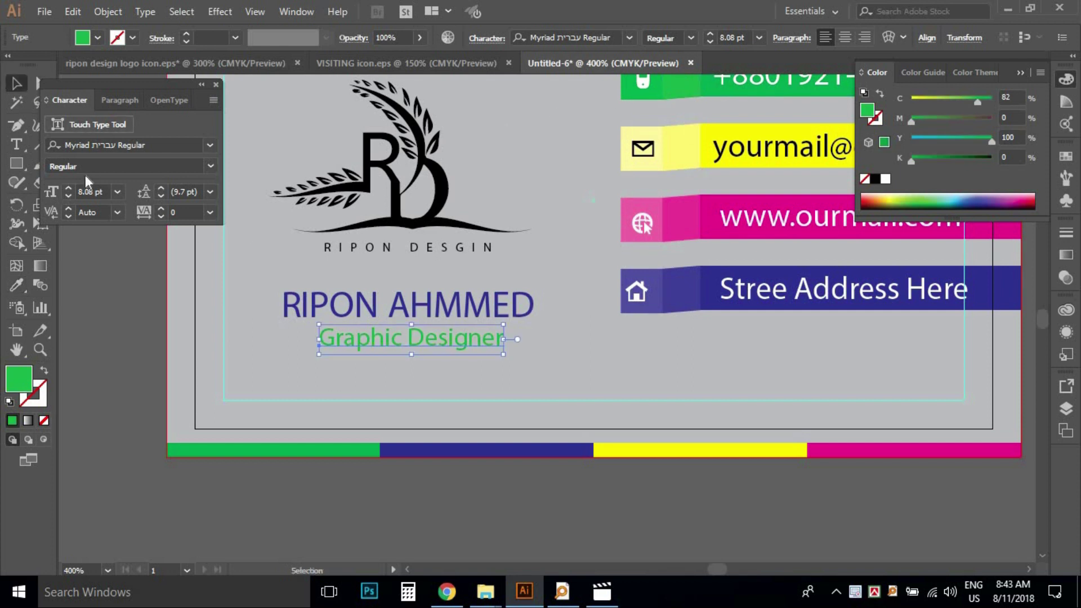
click(97, 38)
click(44, 64)
Close the floating Character panel and zoom out to show the whole card.
click(130, 292)
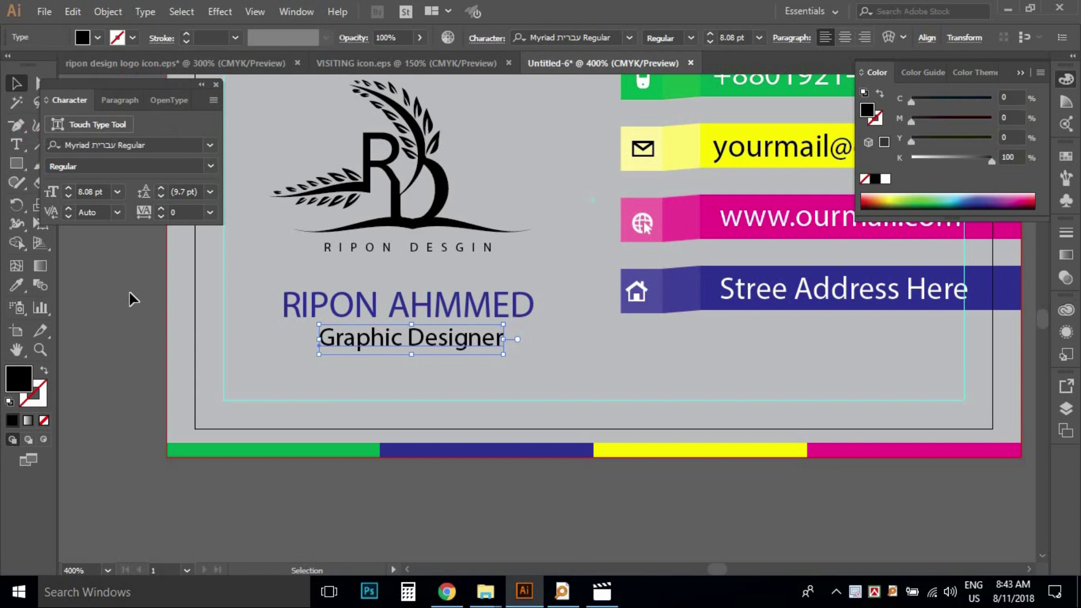
click(152, 316)
key(z)
alt+click(467, 366)
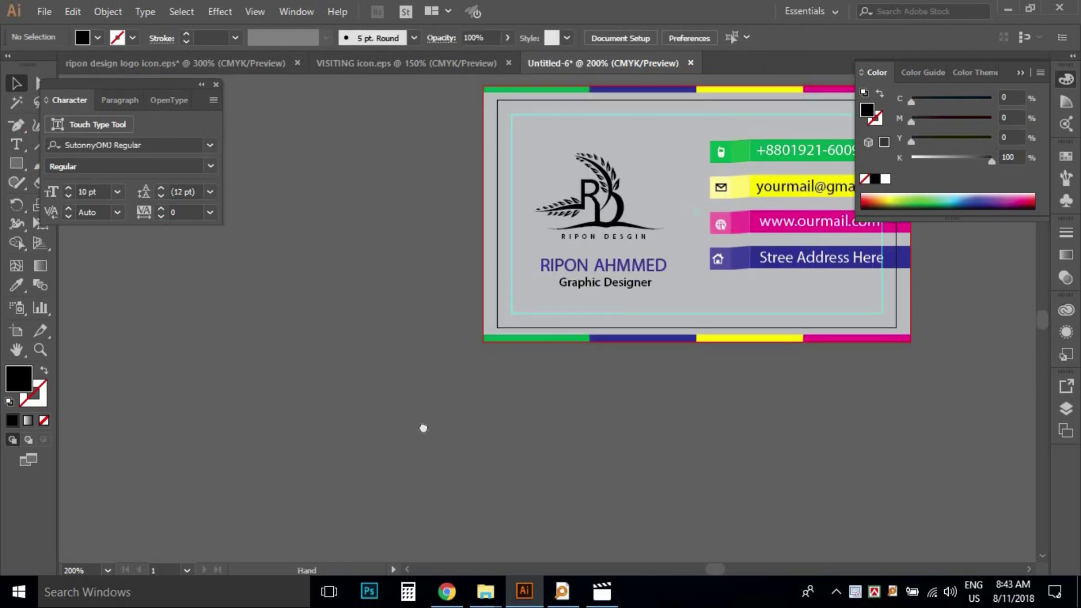
click(422, 430)
click(836, 345)
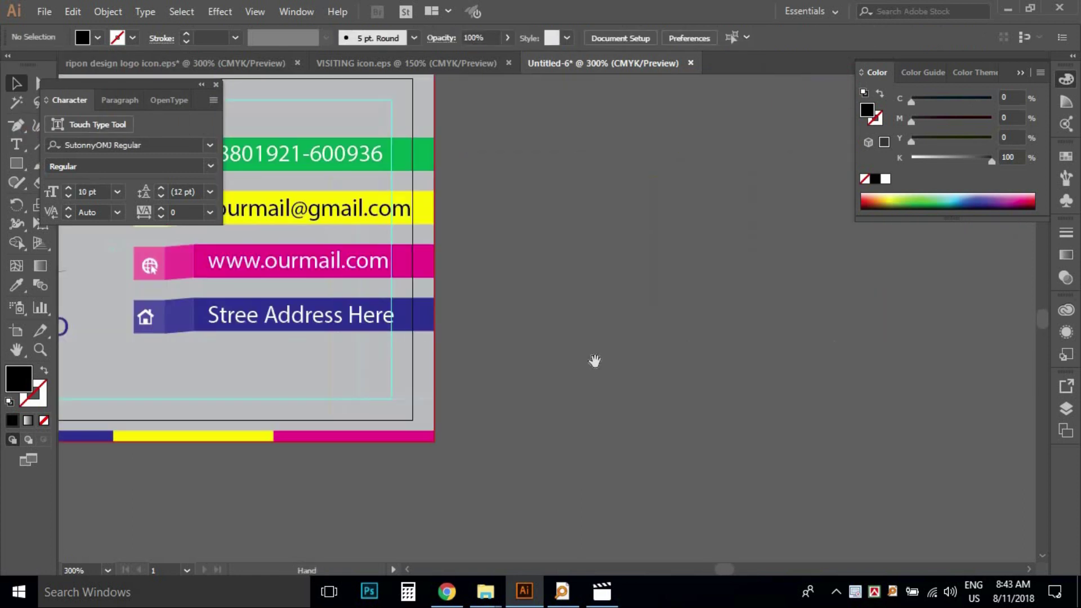
drag(594, 362, 913, 423)
key(v)
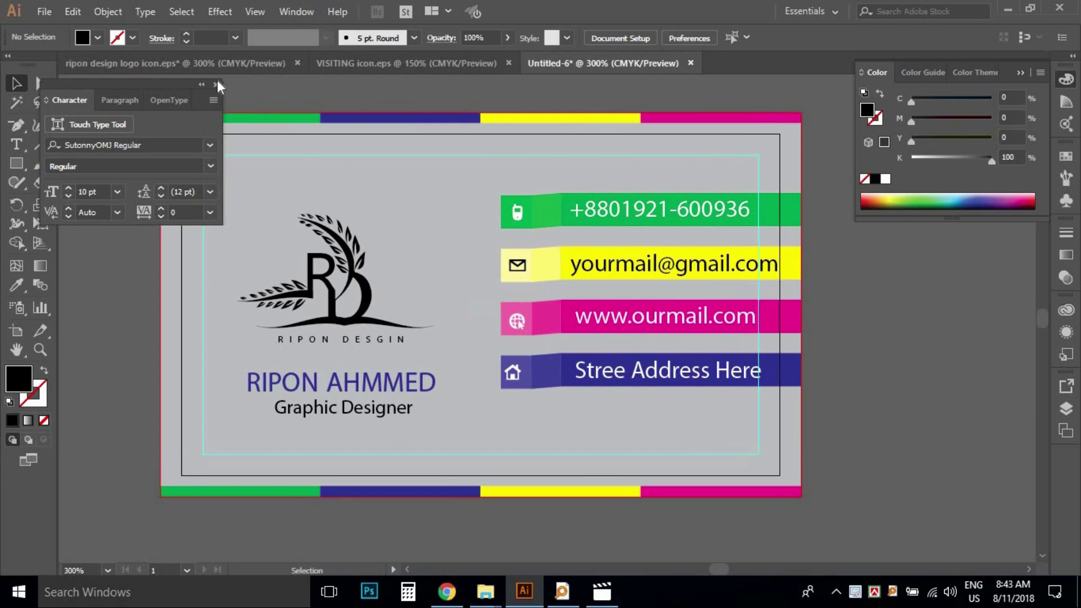
click(217, 83)
drag(810, 293, 797, 306)
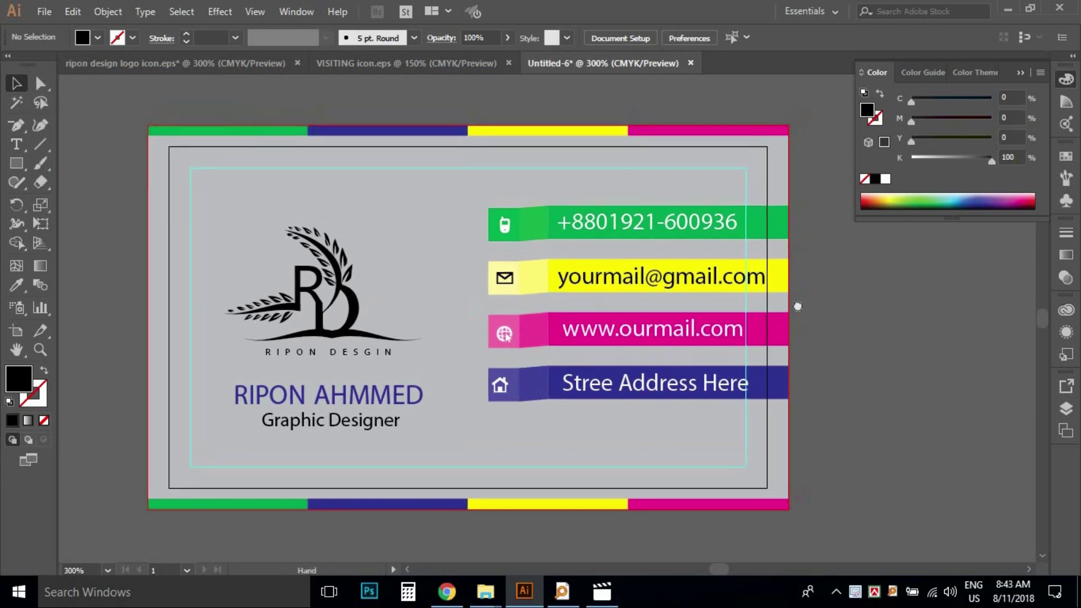
key(ctrl+minus)
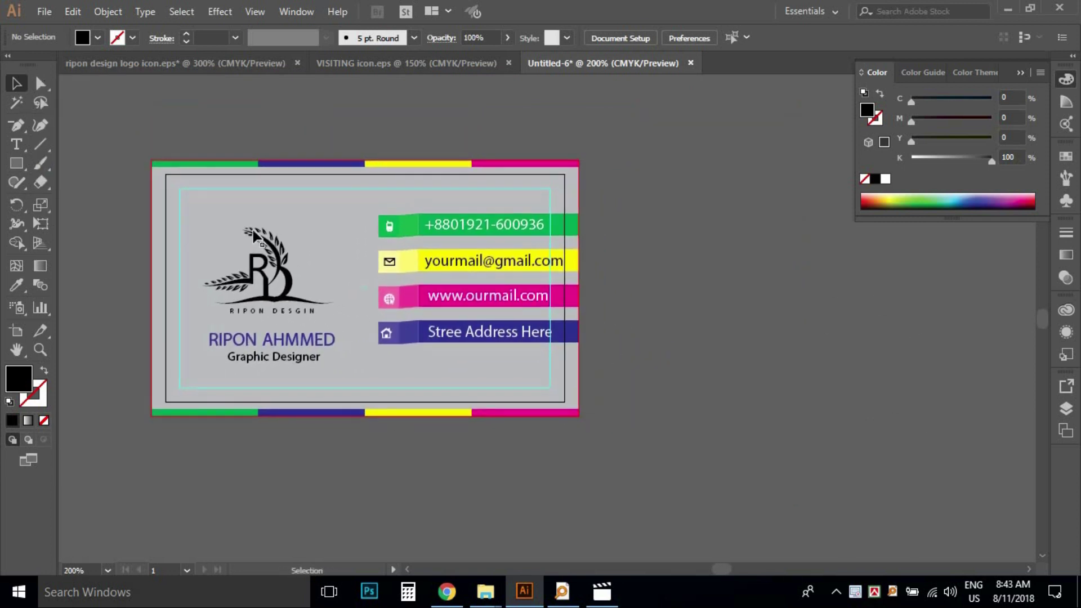
click(310, 220)
Fill the card's inner rectangle with dark grey.
click(313, 221)
click(97, 38)
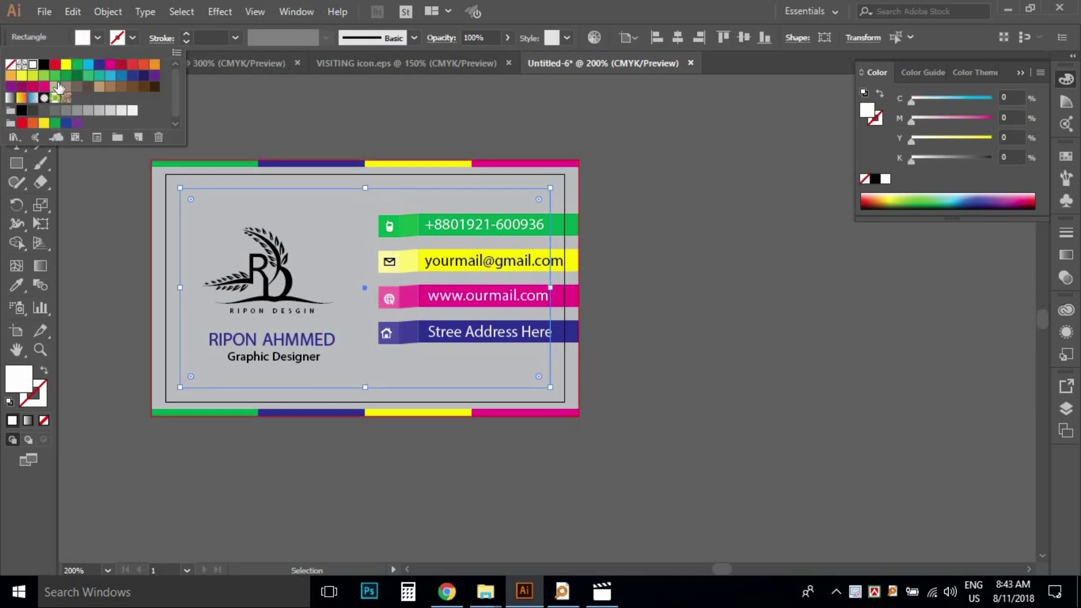
click(33, 111)
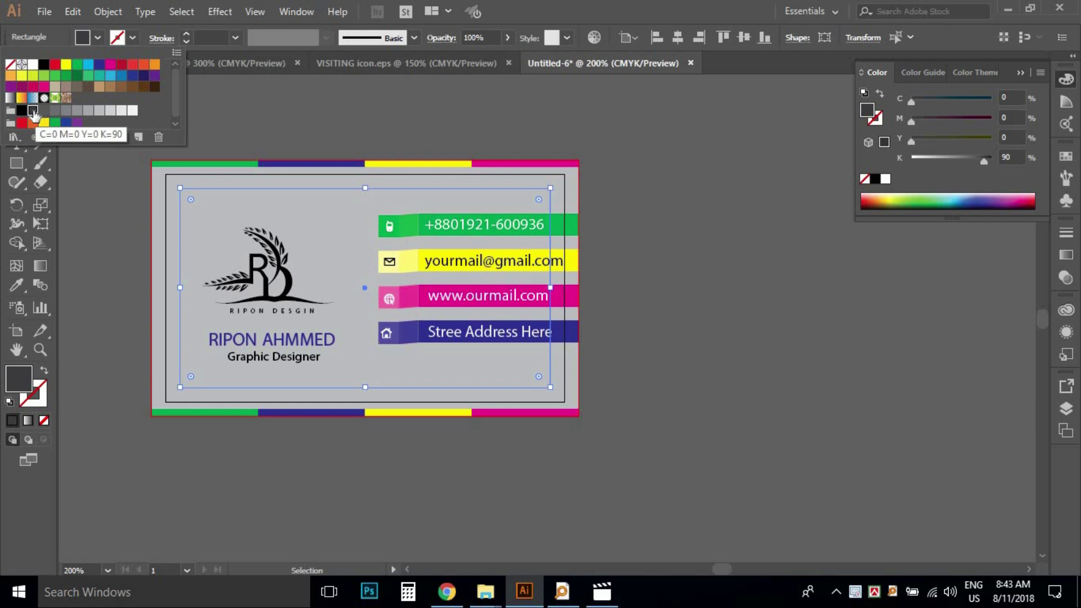
click(171, 208)
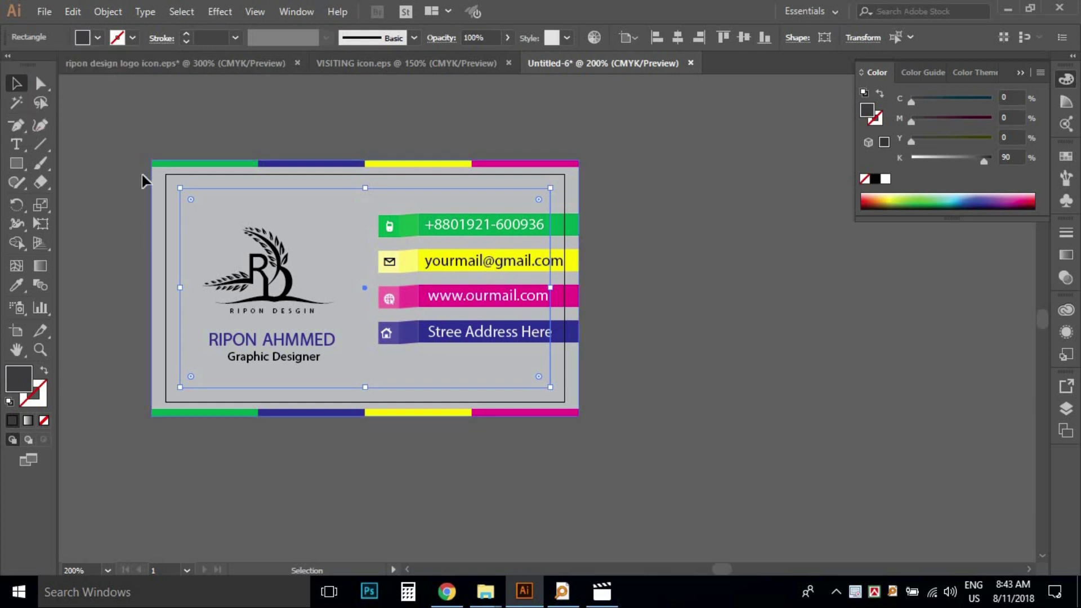
After trying several swatches, give the outer card background a light grey (K 10) fill.
click(160, 183)
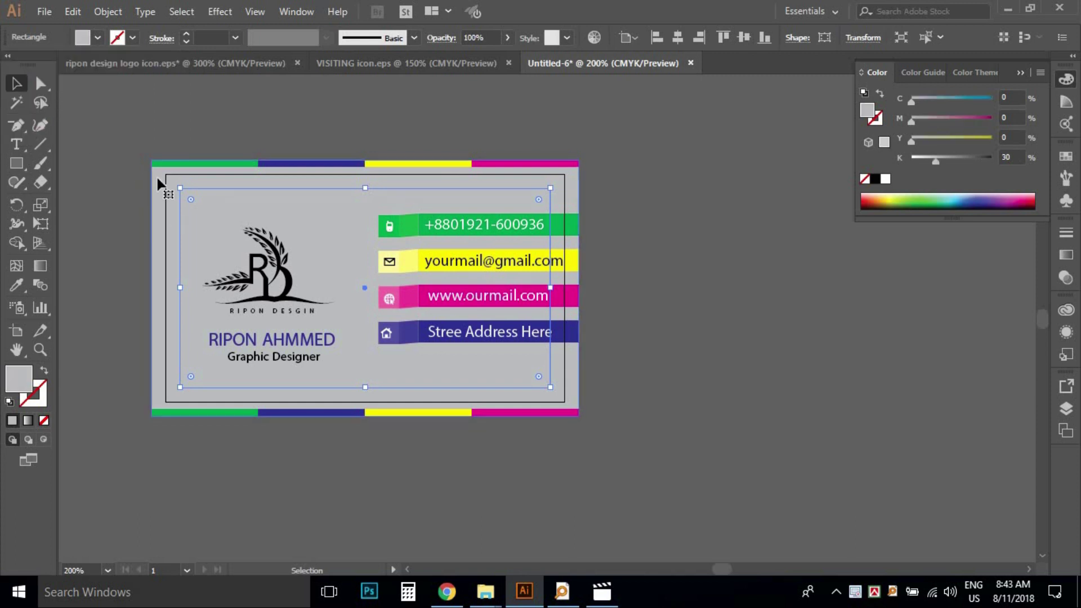
click(98, 37)
click(44, 112)
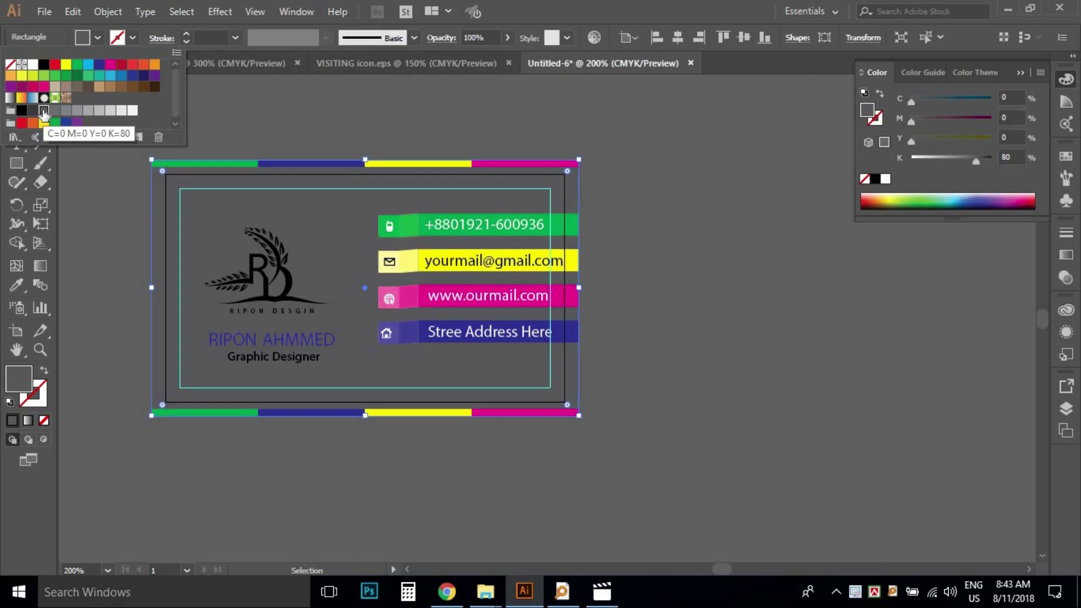
click(33, 113)
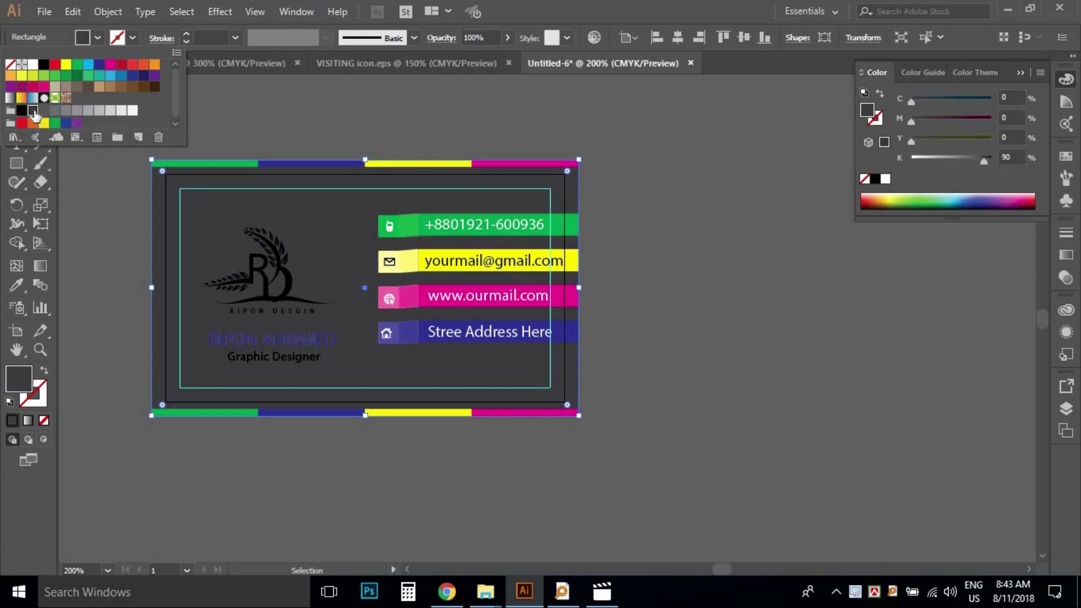
click(132, 112)
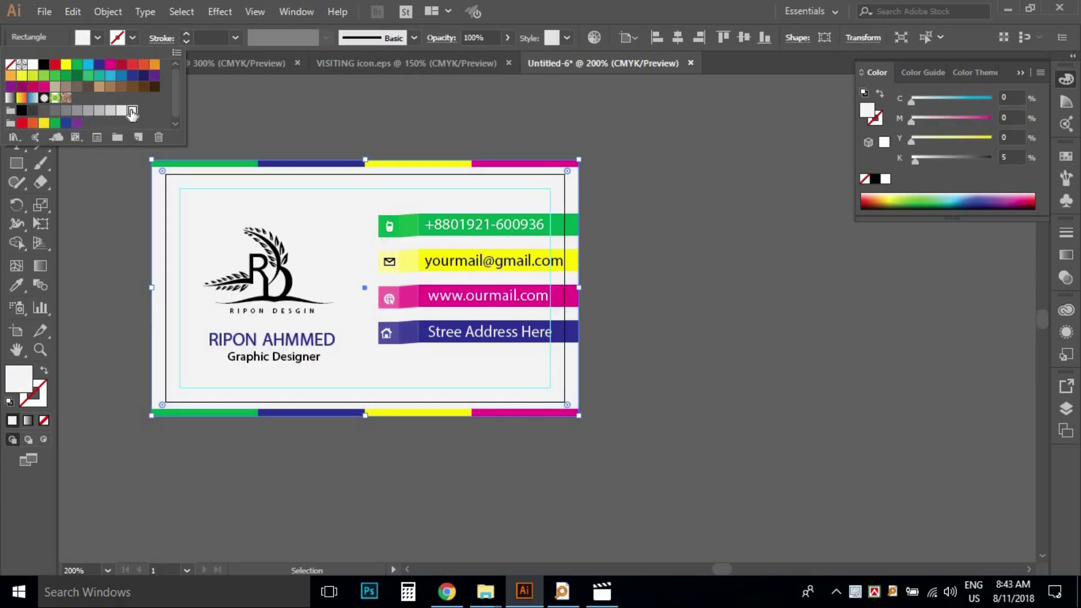
click(90, 77)
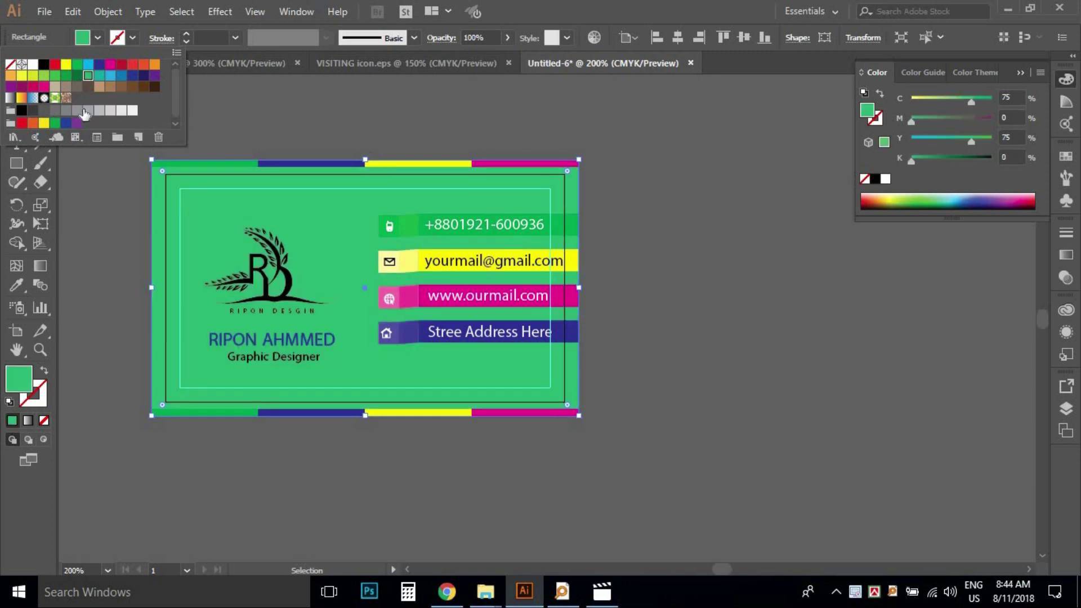
click(120, 111)
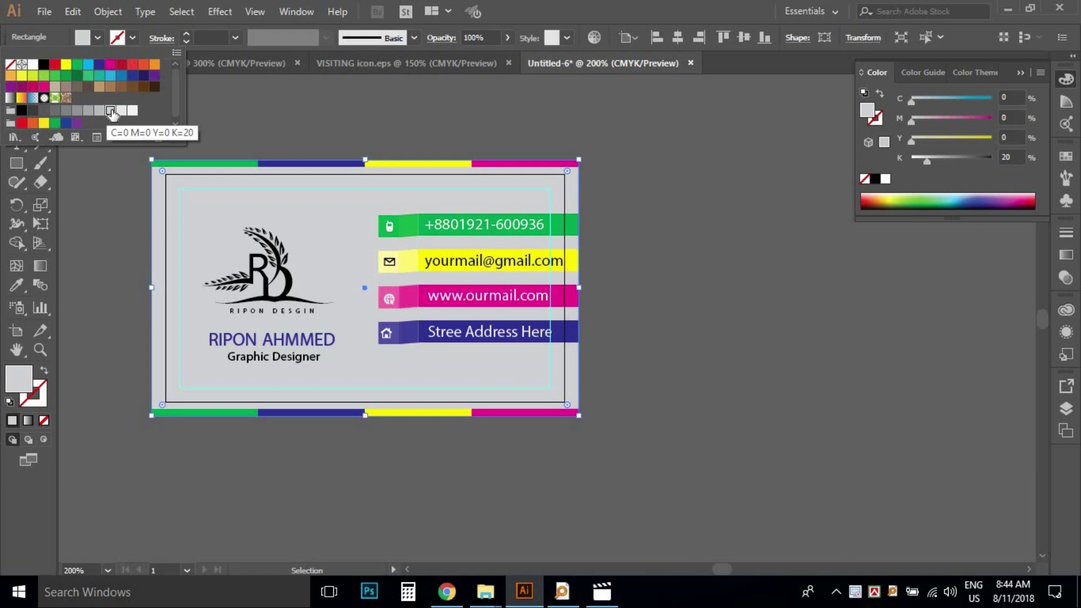
click(273, 117)
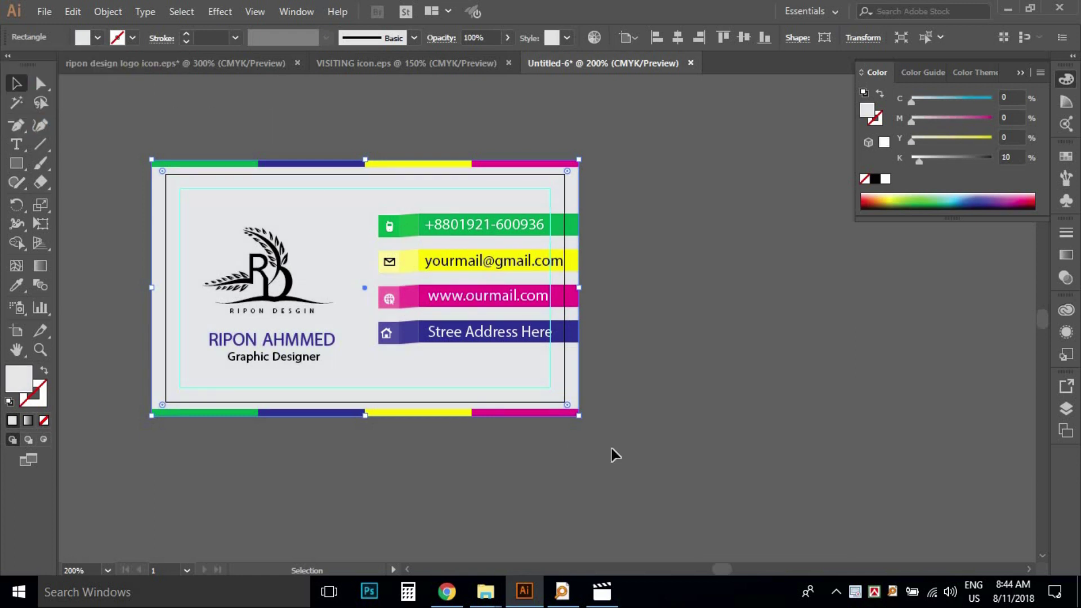
key(ctrl+shift+a)
Alt-drag the card's artboard to the right, creating Artboard 1 copy with duplicated artwork.
key(ctrl+a)
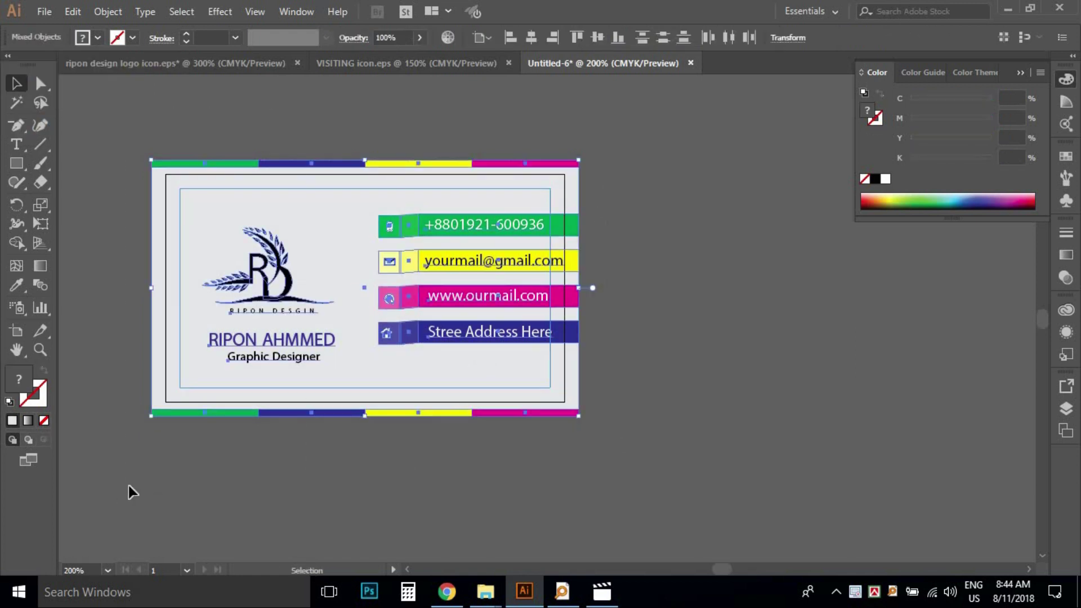
key(shift+o)
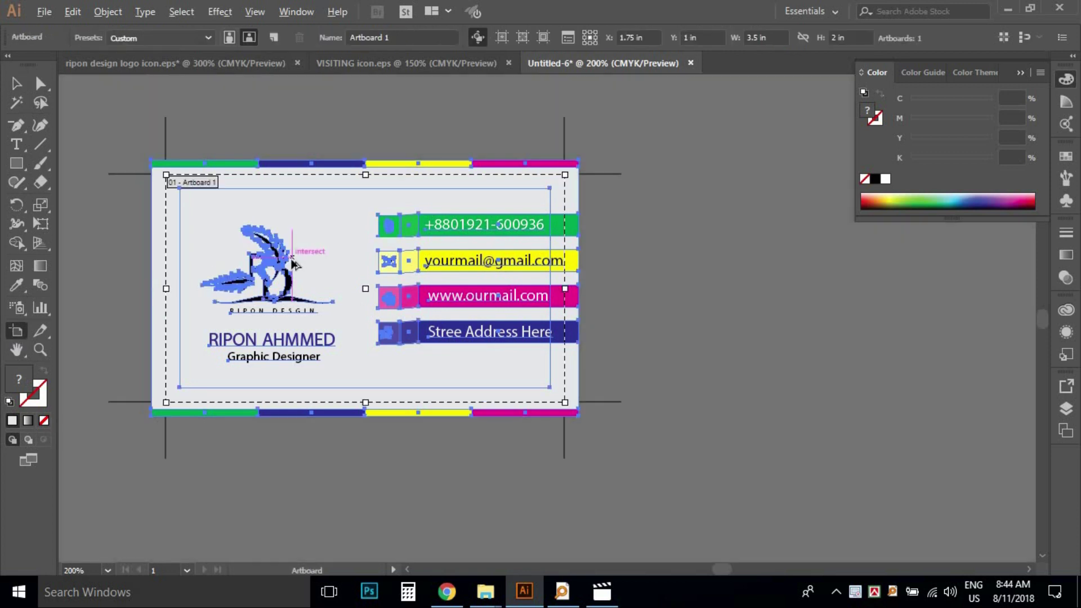
drag(605, 264, 763, 243)
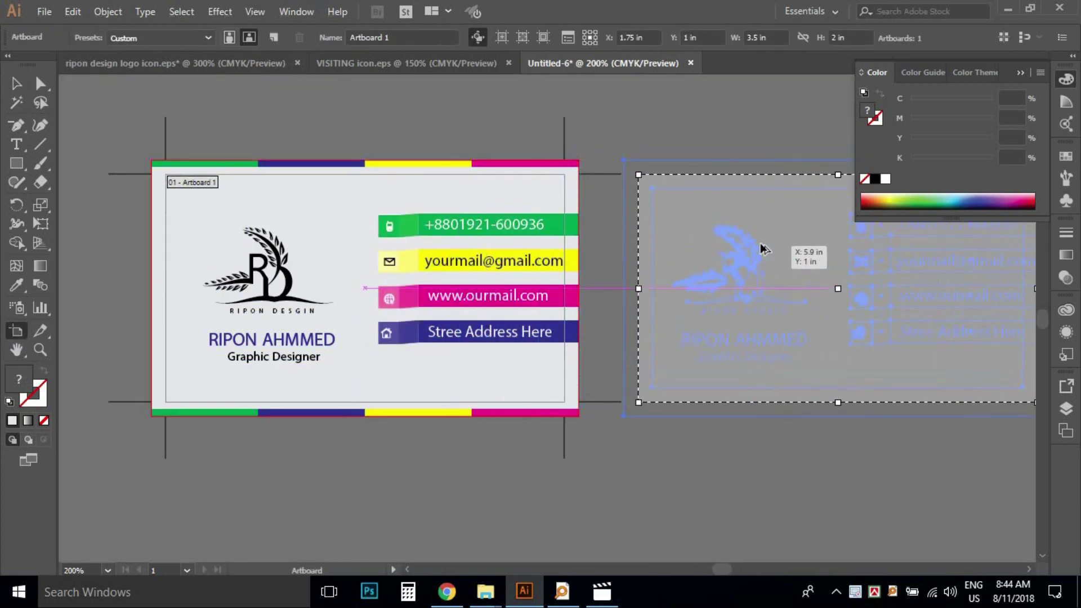
click(225, 214)
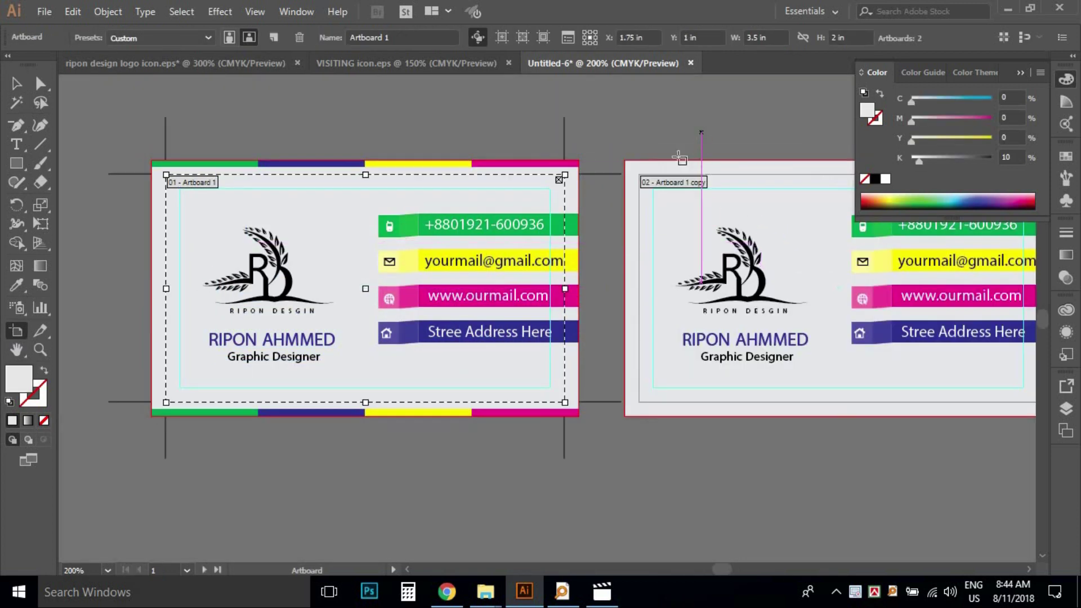
key(Escape)
mouse_move(619, 314)
mouse_down()
mouse_move(482, 308)
mouse_move(565, 332)
mouse_up()
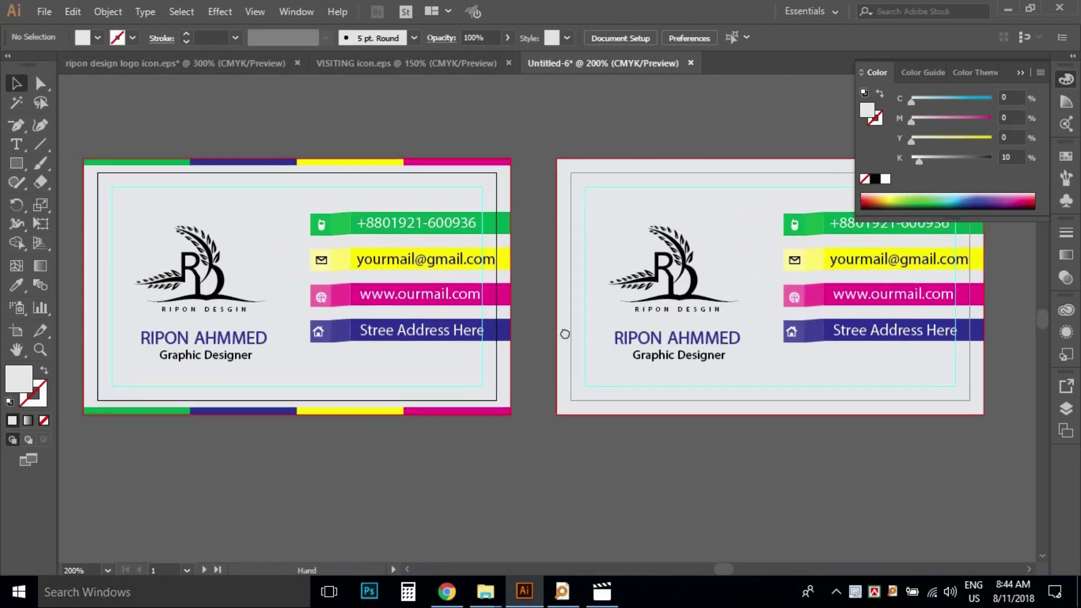
Delete the four contact bars from the back card.
drag(856, 248, 869, 359)
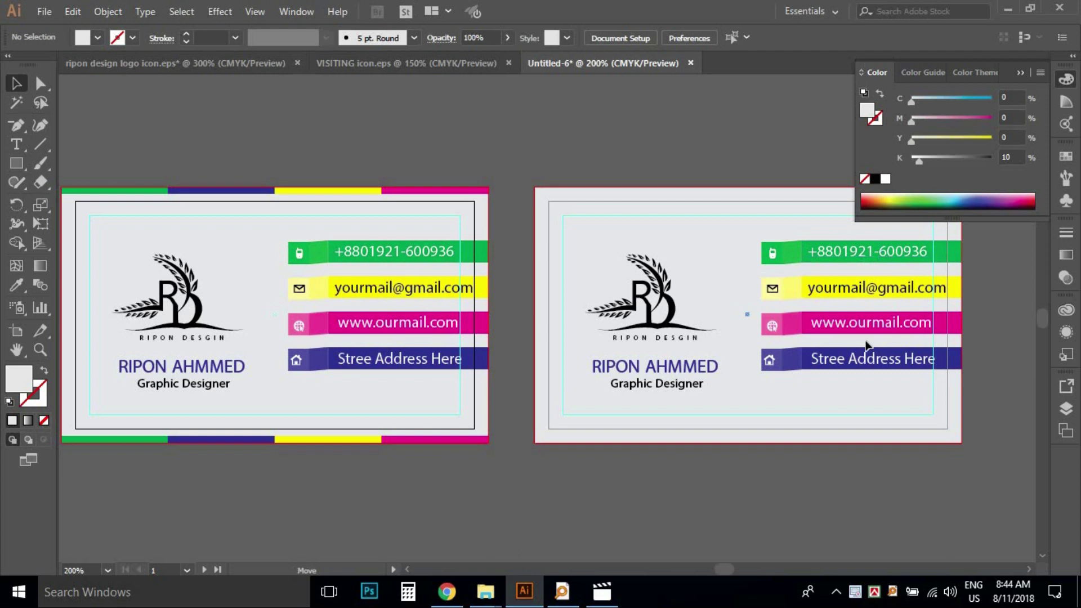
key(ctrl+z)
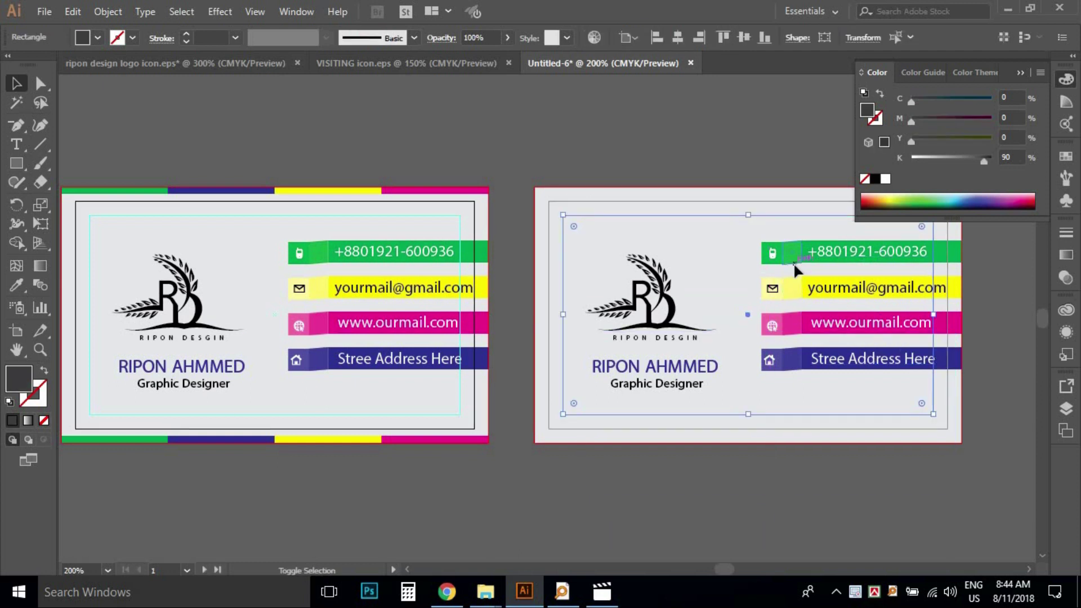
click(796, 260)
click(741, 170)
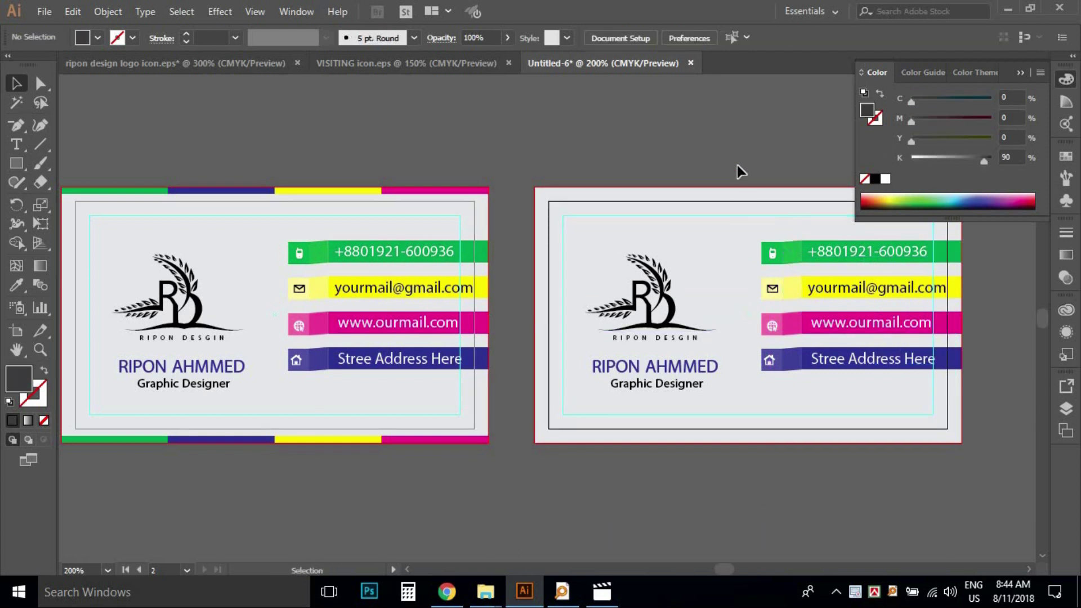
click(696, 234)
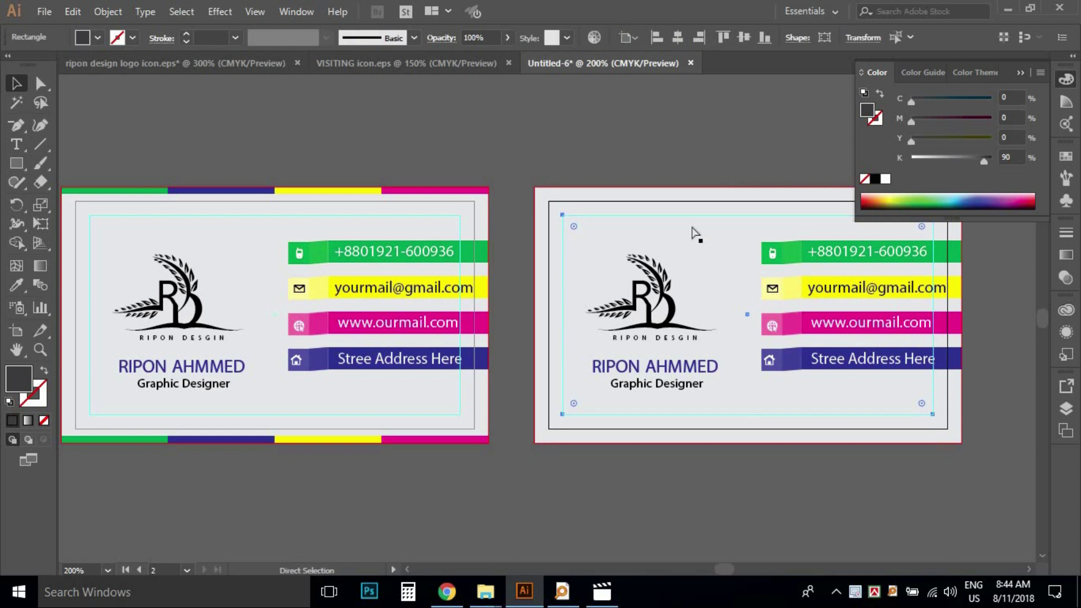
shift+click(701, 238)
click(772, 282)
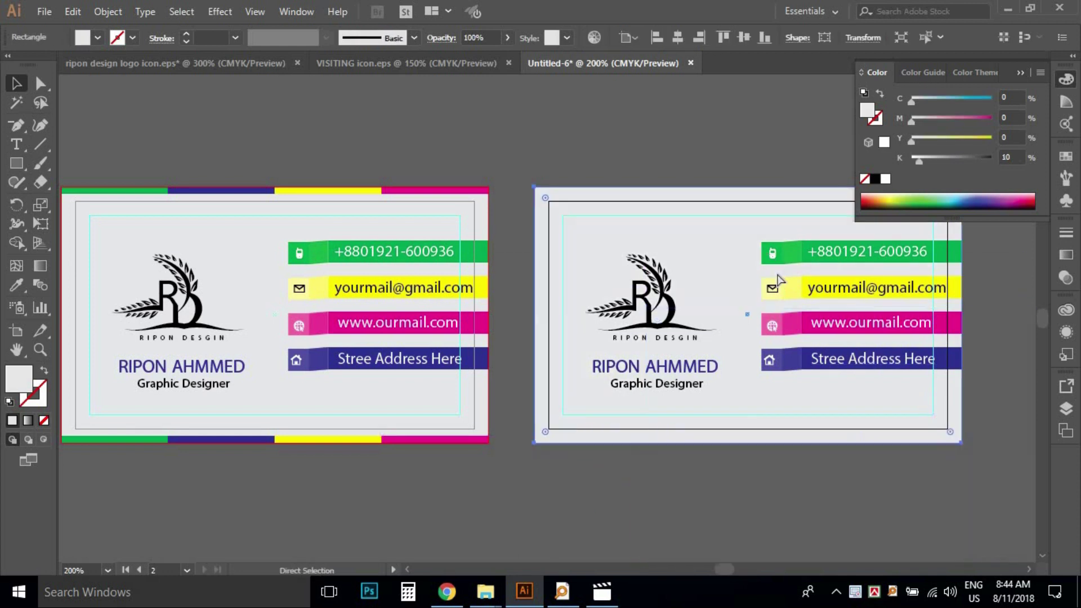
drag(755, 235, 913, 390)
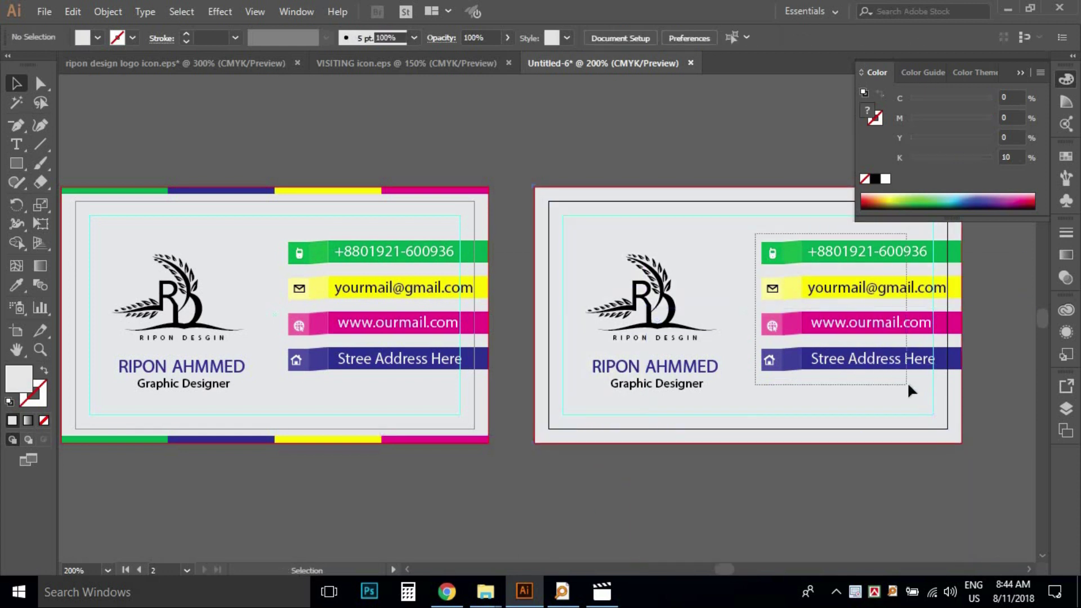
key(Delete)
Move the logo and name group to the centre of the back card.
drag(587, 262, 742, 407)
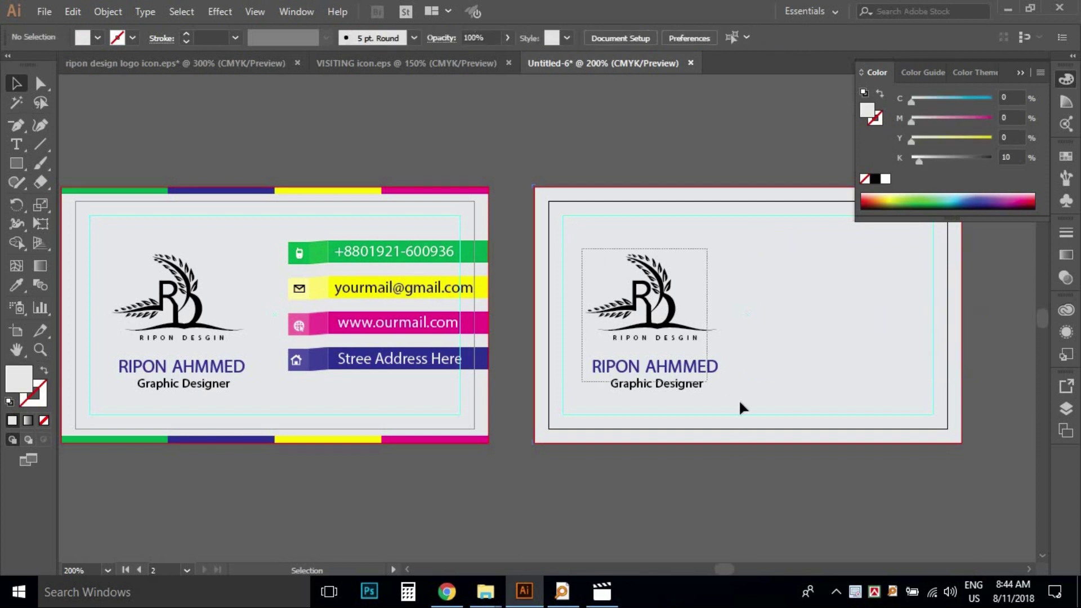
mouse_move(685, 314)
mouse_down()
mouse_move(771, 312)
mouse_move(780, 298)
mouse_up()
click(755, 163)
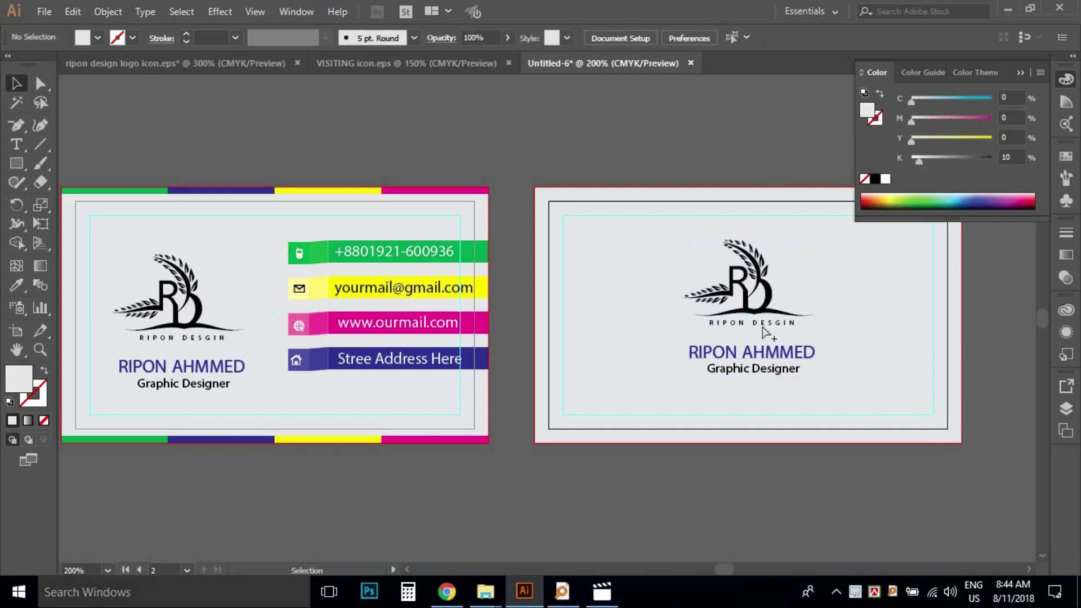
key(ctrl+minus)
drag(606, 387, 718, 388)
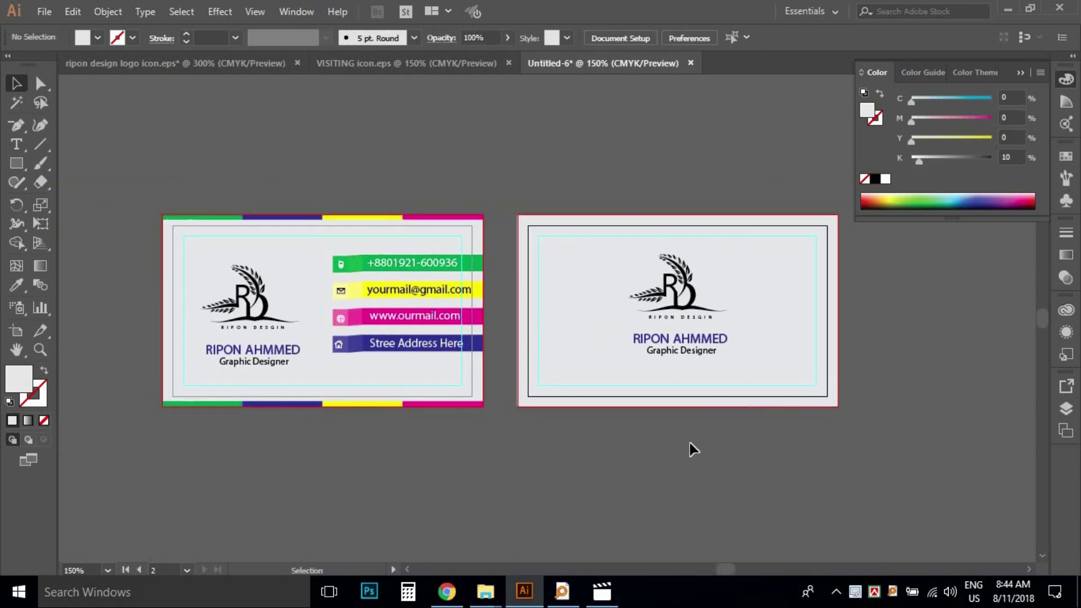
Copy the front card's top and bottom colour strips onto the back card.
click(438, 220)
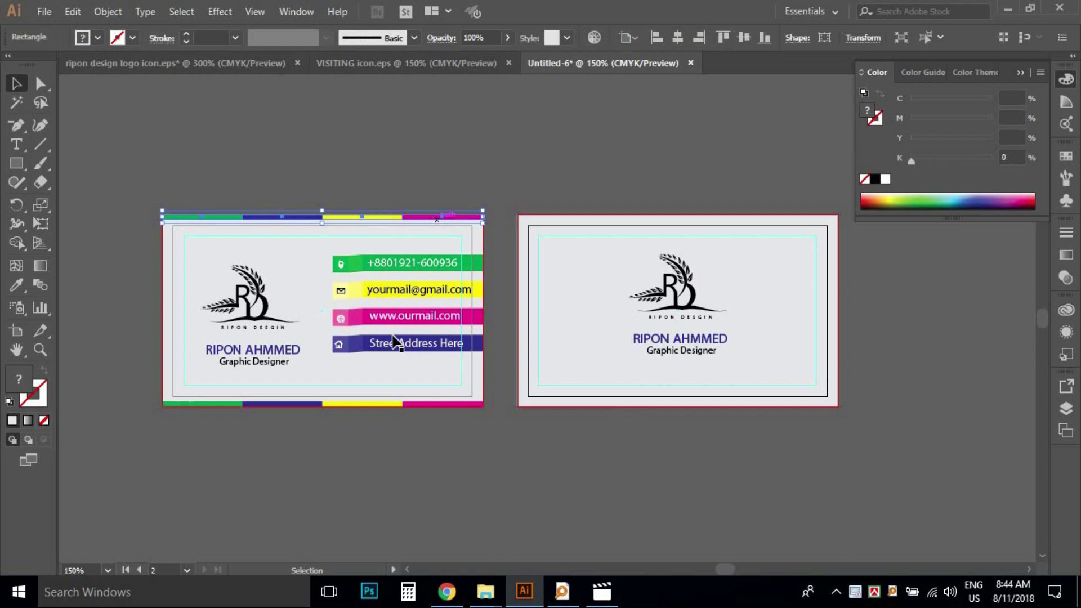
shift+click(397, 406)
drag(437, 222, 731, 226)
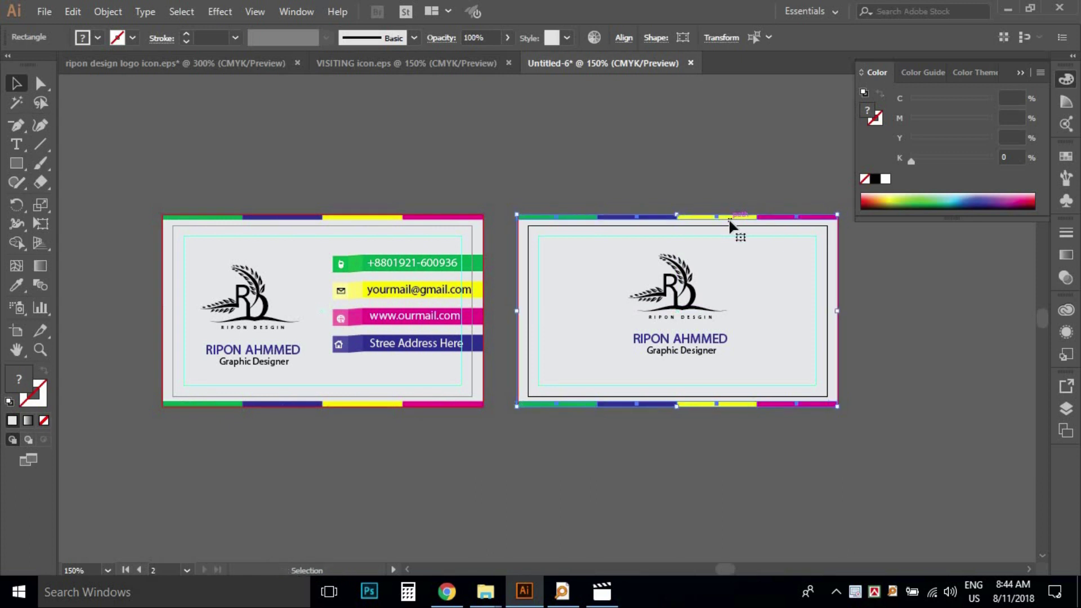
click(694, 180)
Select all the copied strips on the back card and nudge them right to fit.
click(687, 290)
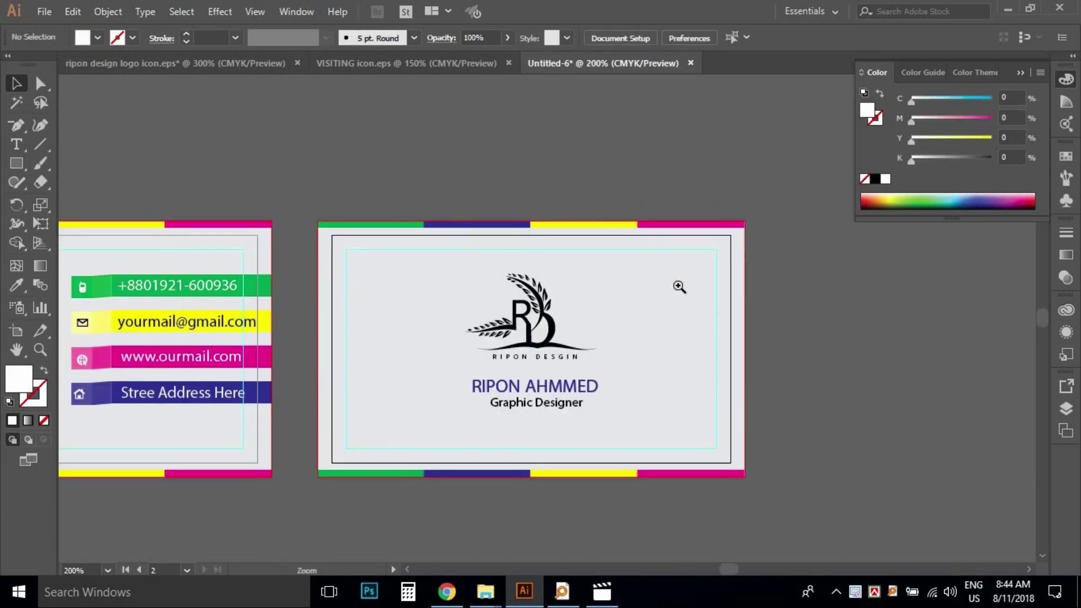
click(678, 288)
drag(576, 156, 648, 389)
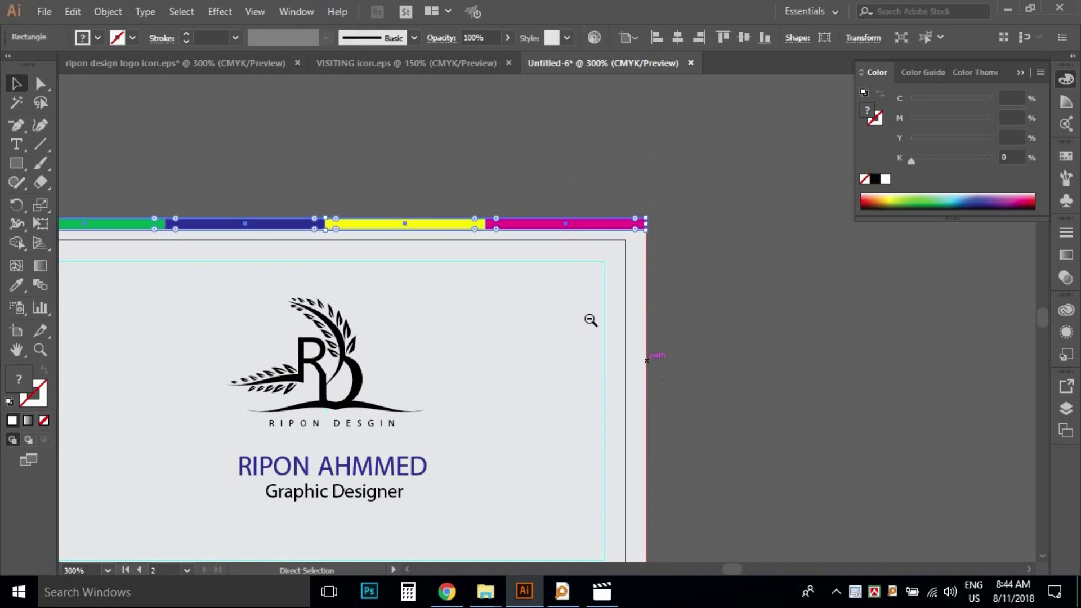
key(ctrl+minus)
drag(563, 194, 618, 499)
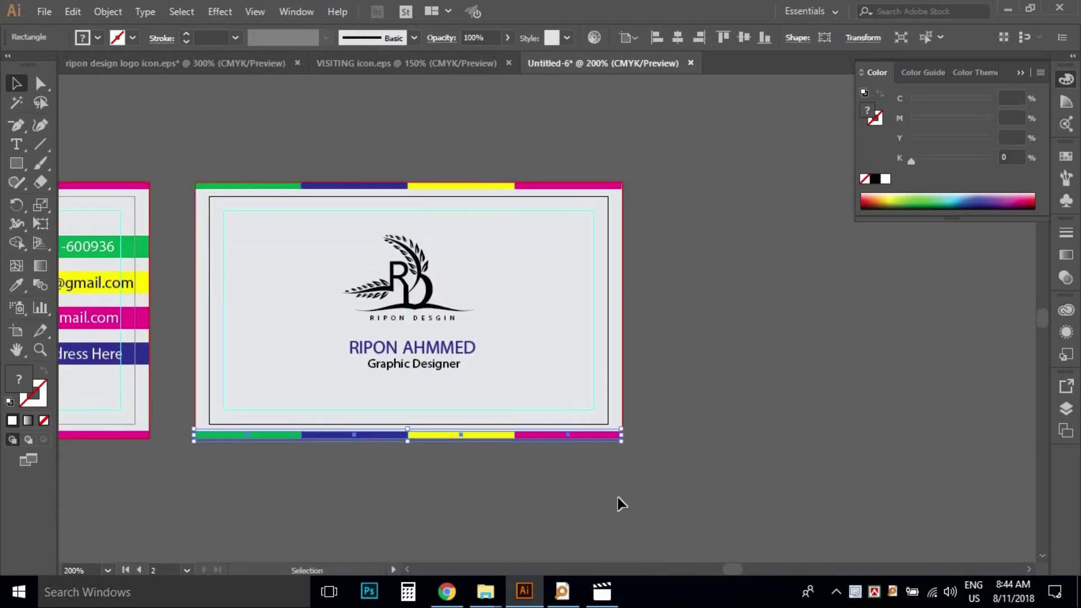
drag(567, 171, 653, 443)
key(Right)
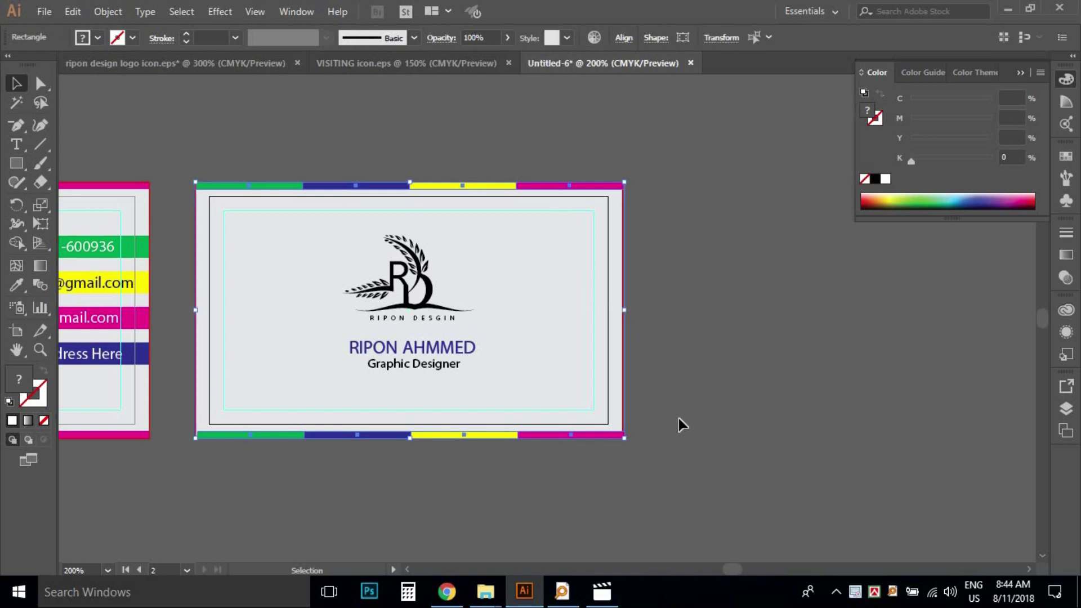
click(678, 418)
key(ctrl+minus)
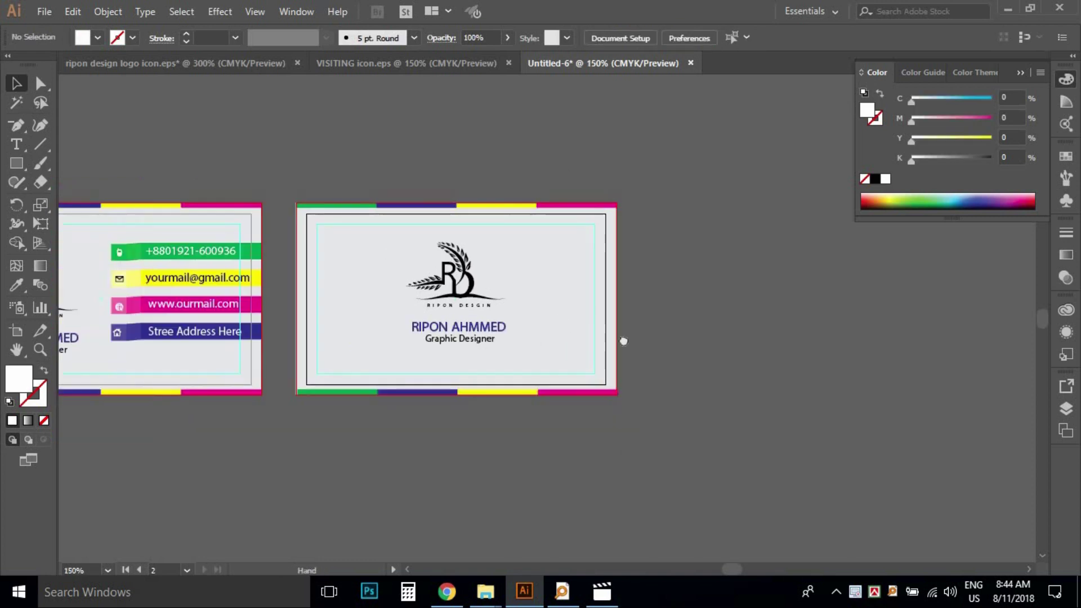
drag(479, 323, 624, 307)
Horizontally align the top and bottom strips to the centre of the back card.
drag(443, 370, 773, 401)
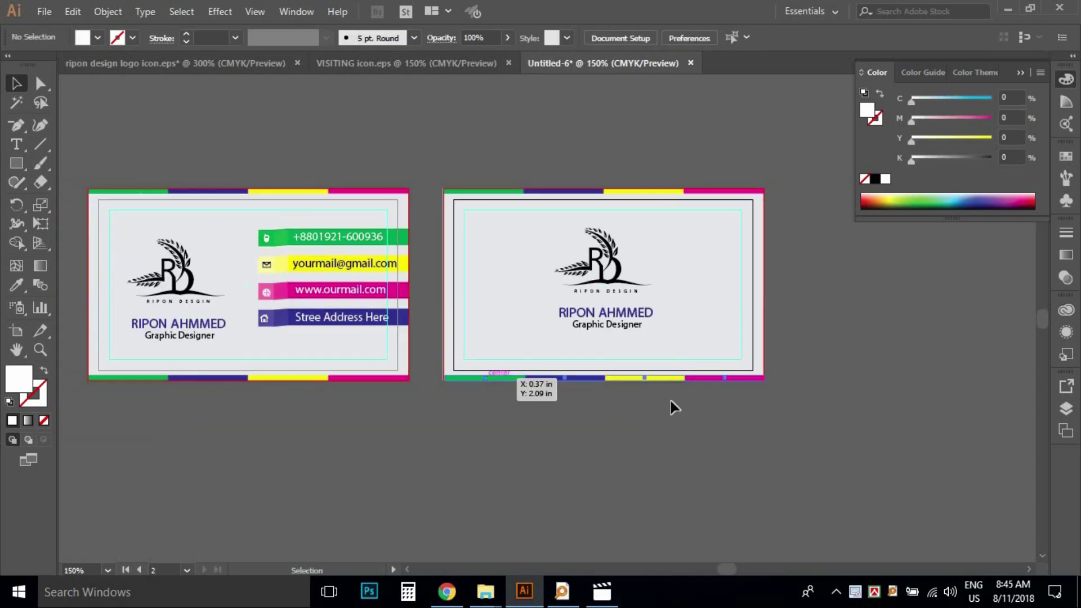
shift+click(577, 192)
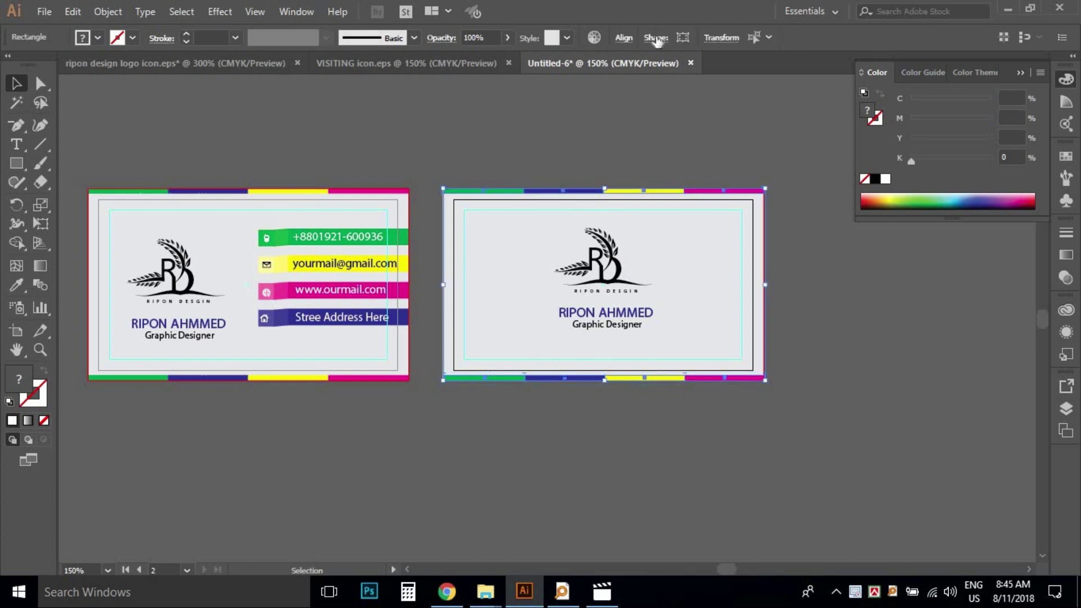
click(624, 37)
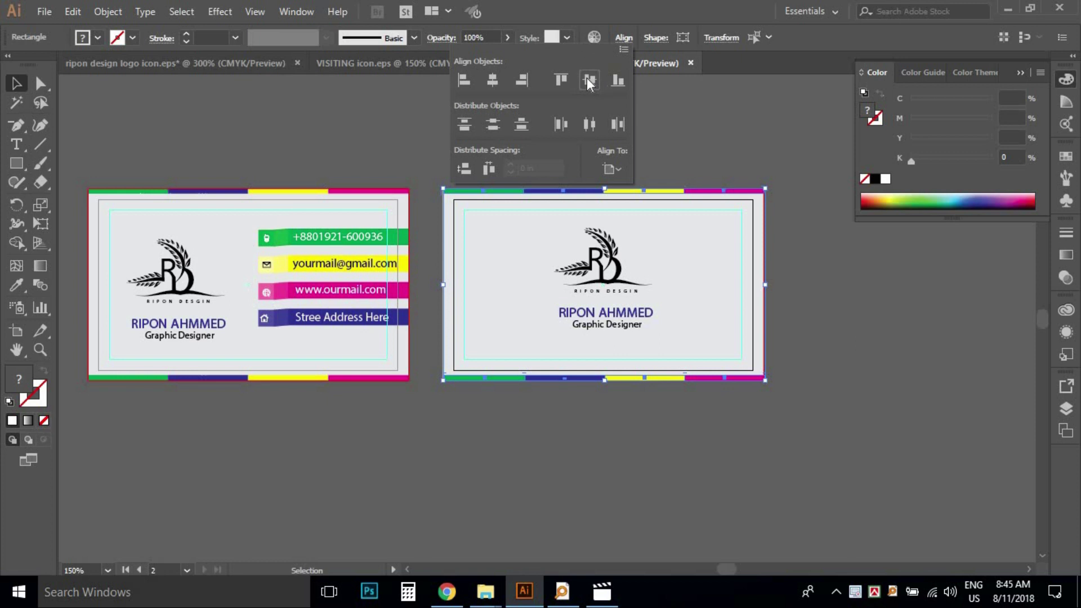
click(586, 78)
key(v)
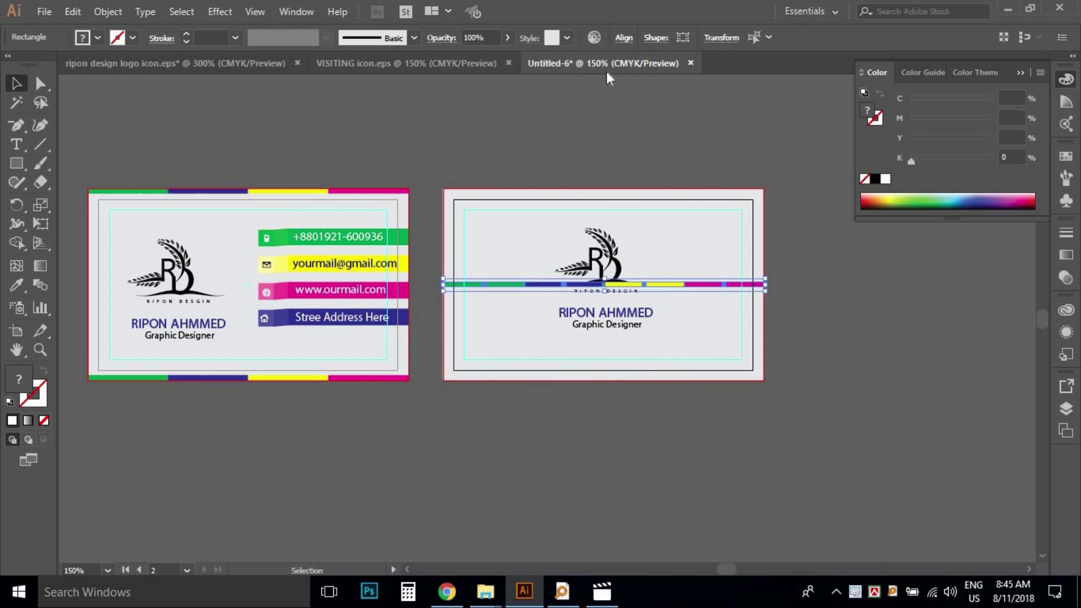
key(ctrl+z)
click(624, 37)
click(492, 79)
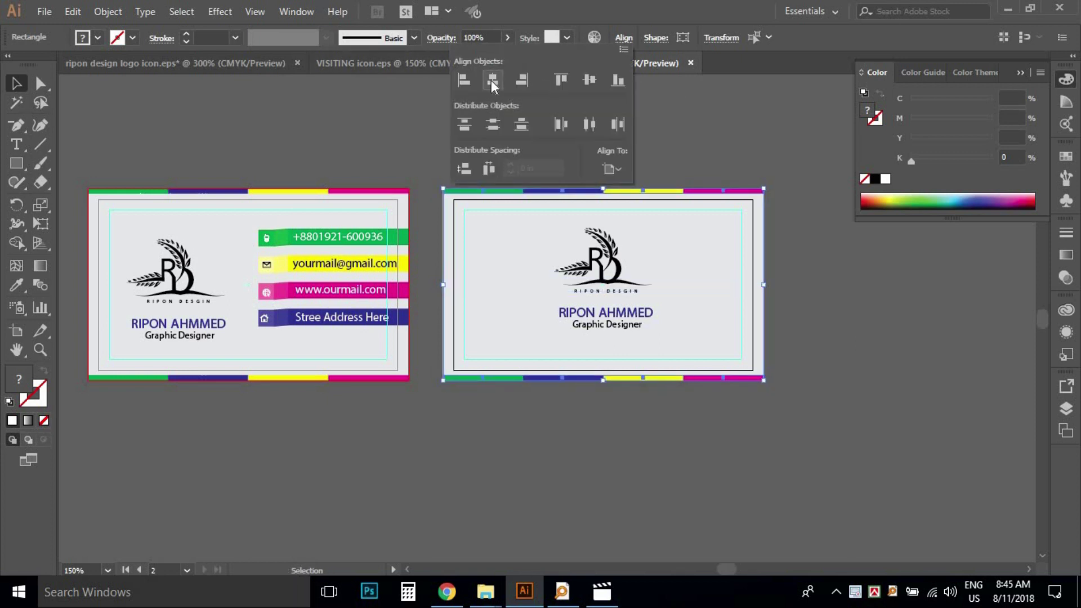
click(788, 208)
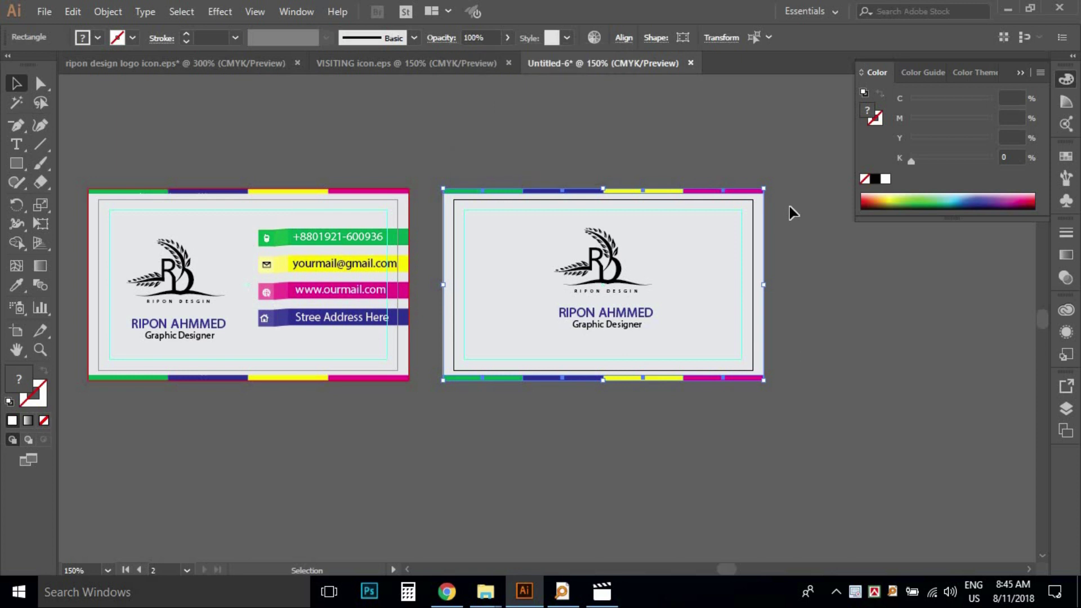
click(790, 206)
Collapse the Color panel and pan and zoom to view both card sides together.
drag(499, 297, 649, 313)
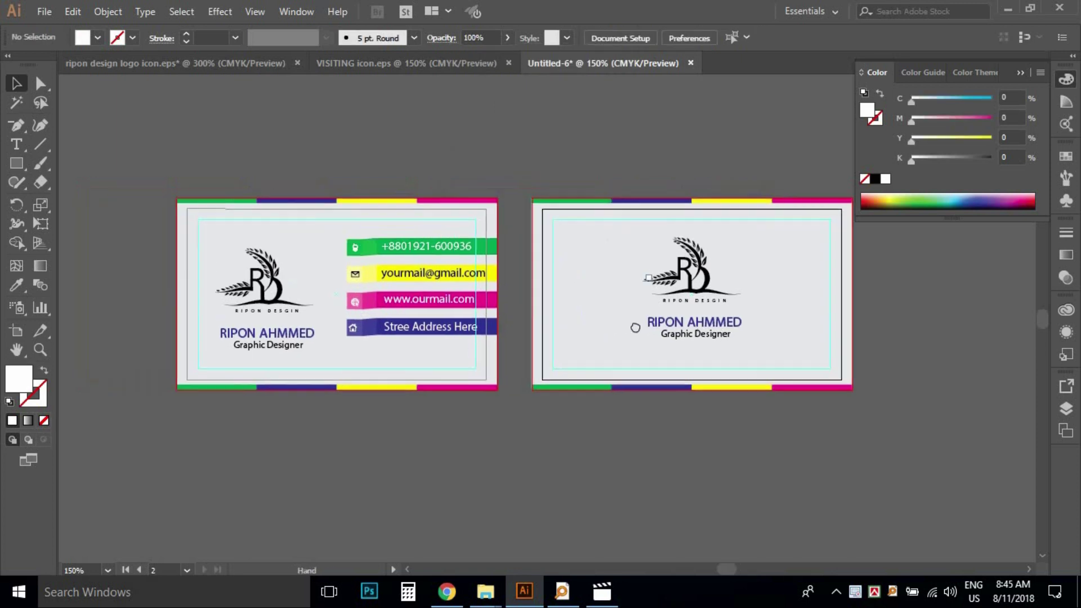
click(1020, 73)
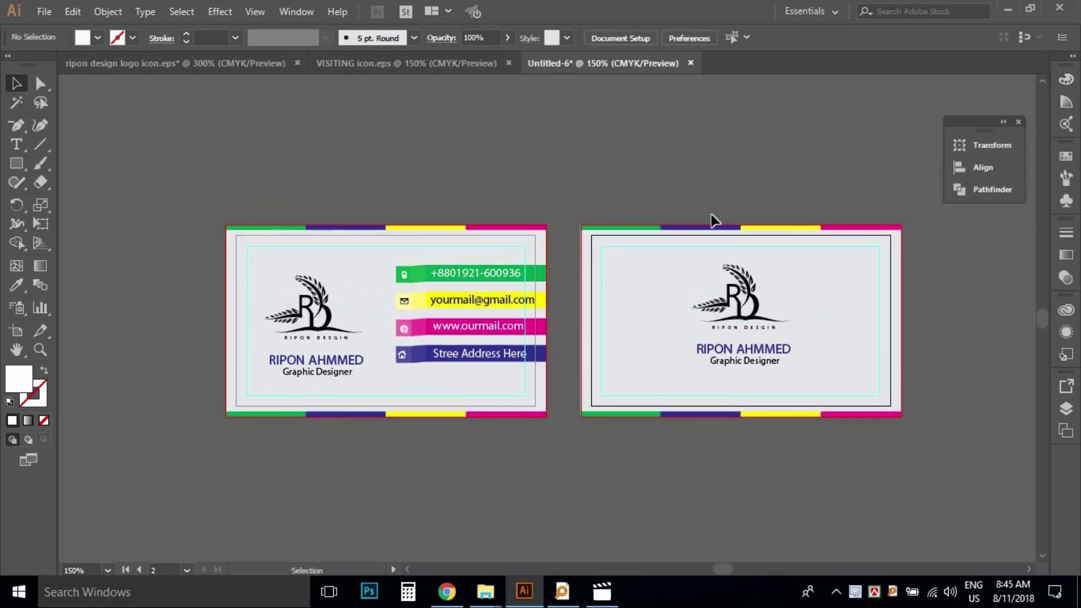
scroll(712, 226, up, 1)
drag(579, 171, 553, 133)
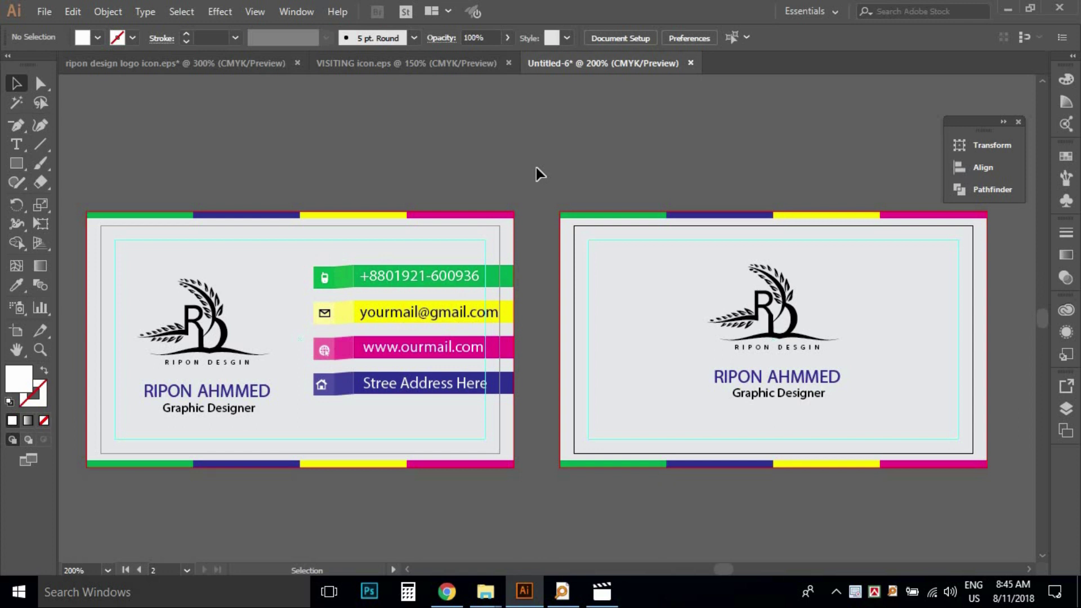
drag(481, 331, 471, 288)
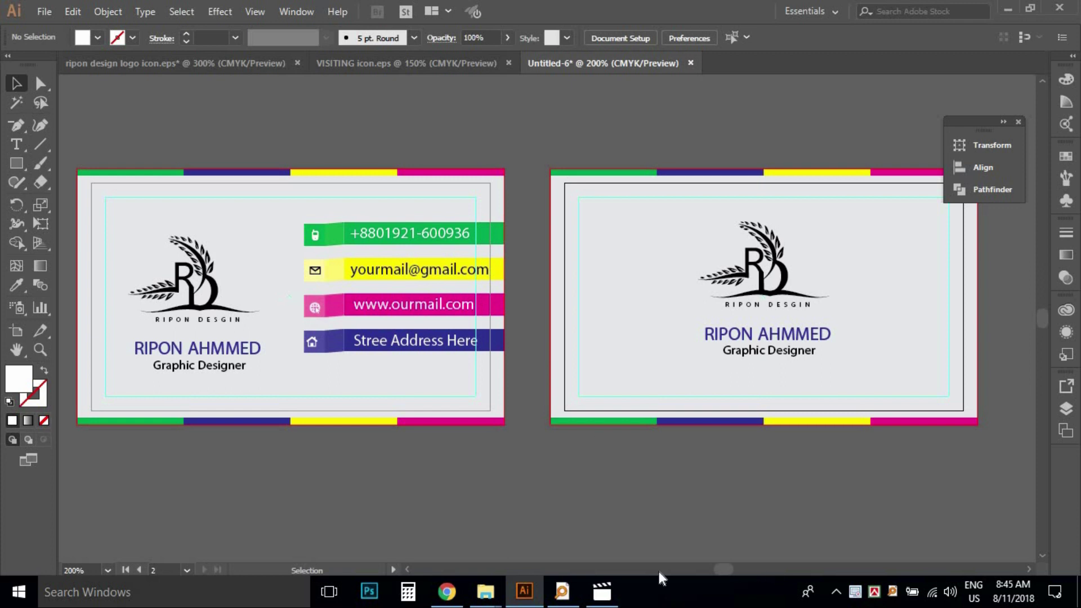
key(ctrl+space)
ctrl+alt+click(583, 352)
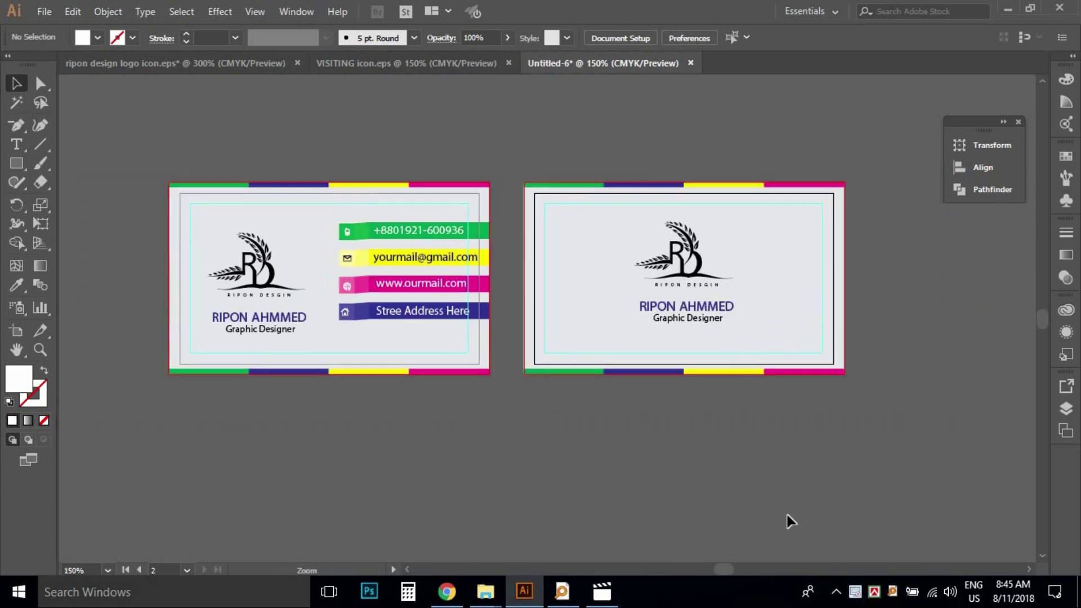